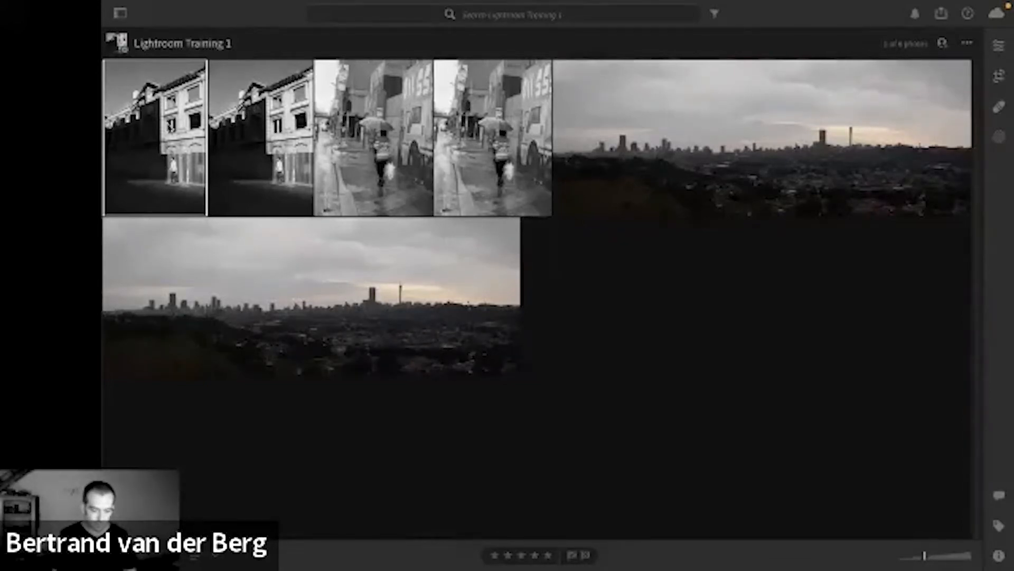
Open the first photo of the derelict building for editing and apply the Adobe Color profile.
double_click(170, 128)
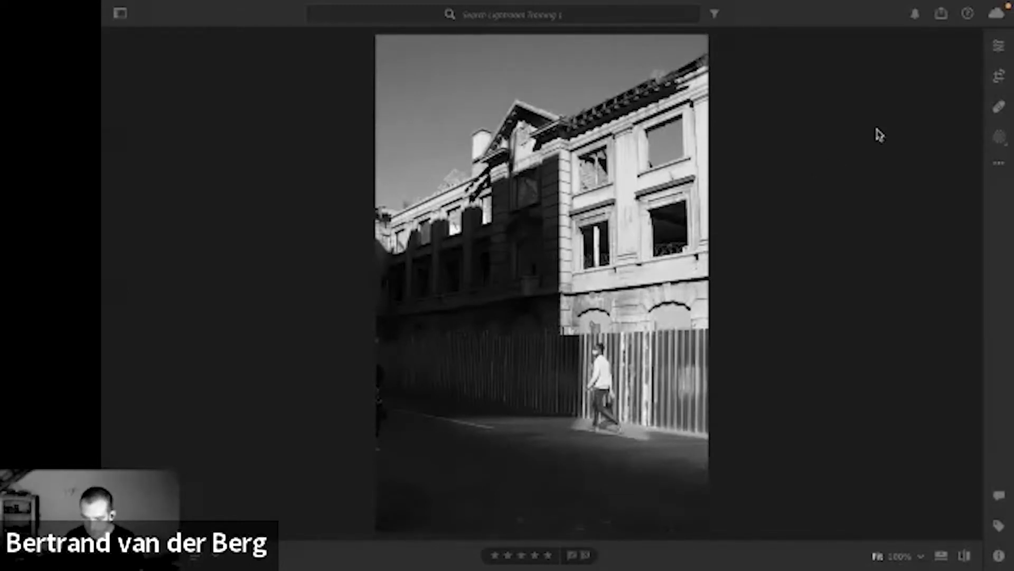
left_click(998, 45)
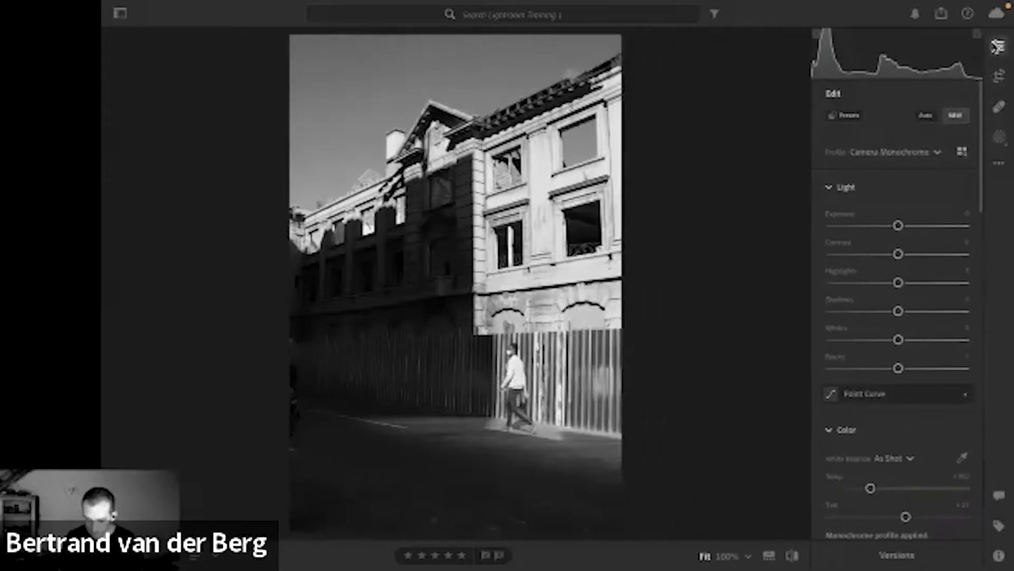
left_click(925, 152)
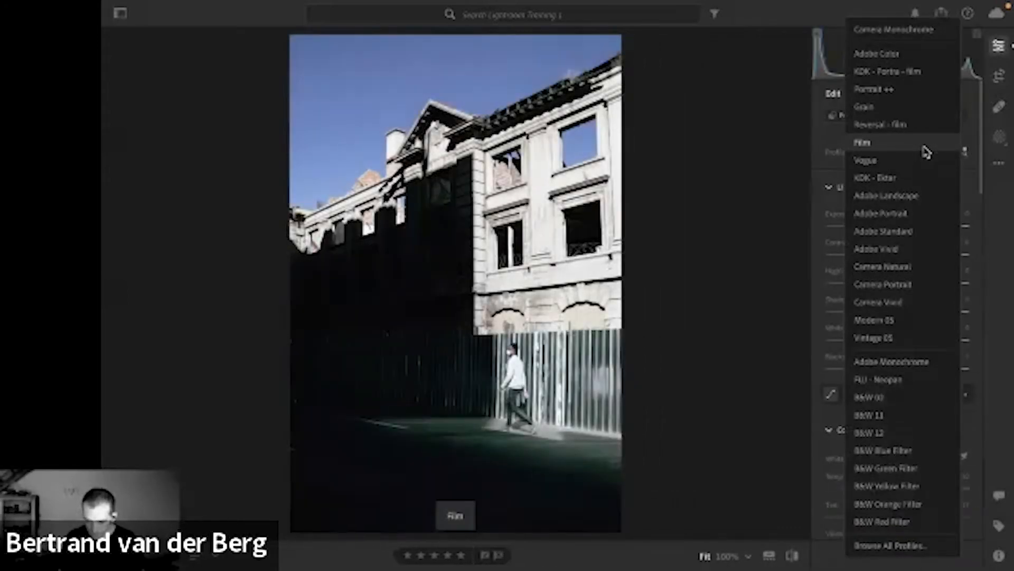
left_click(910, 61)
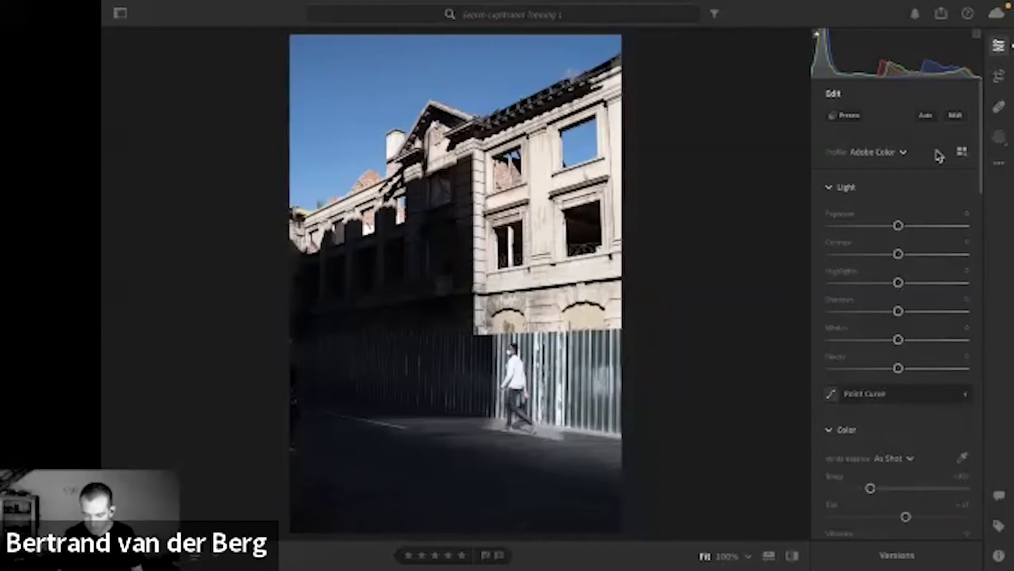
Compare the Adobe Color version of the building photo with its original.
key("backslash")
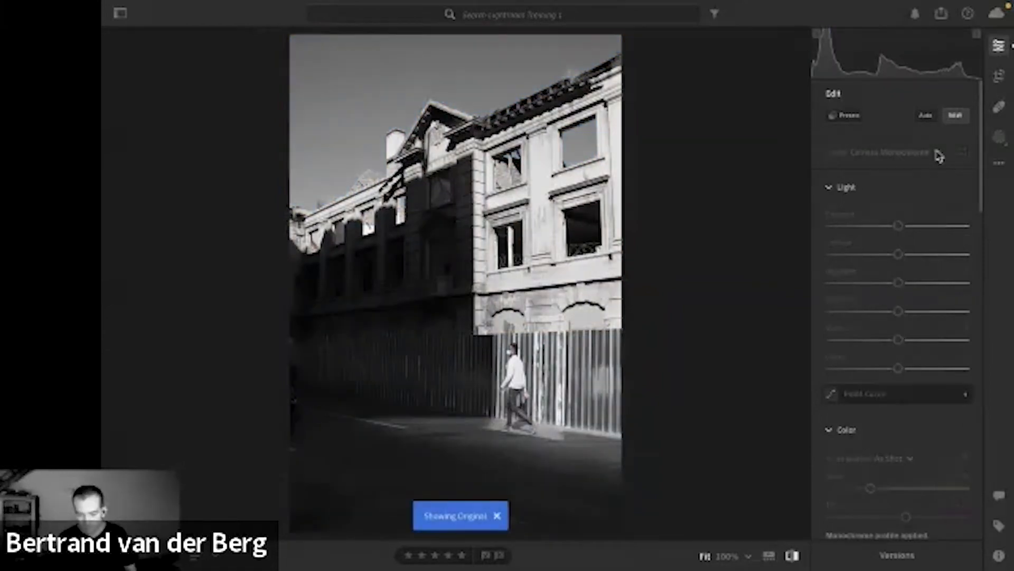
key("backslash")
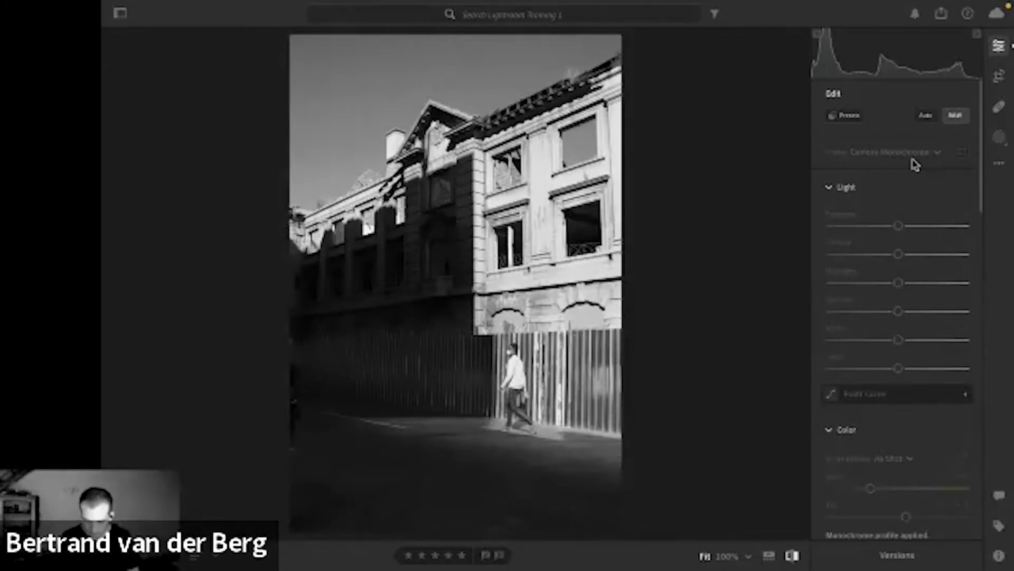
key("v")
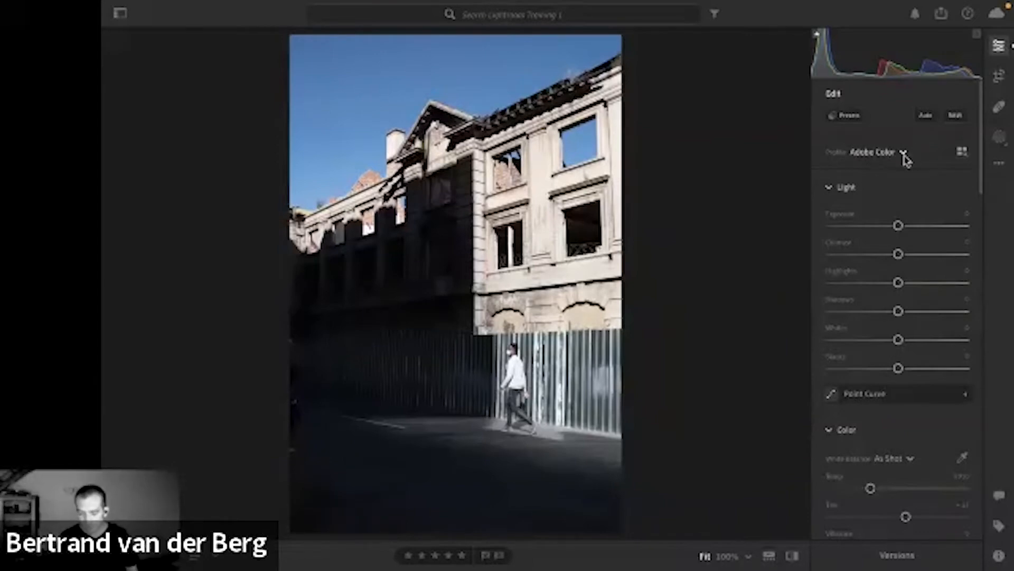
Examine the available profiles and the Favorites in the full profile browser without applying a different one.
left_click(904, 153)
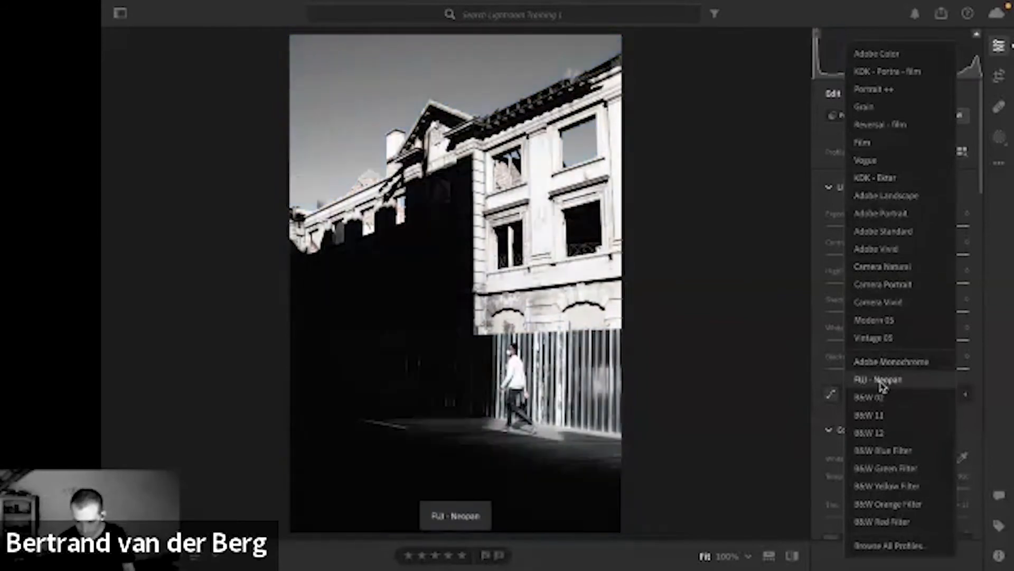
left_click(878, 545)
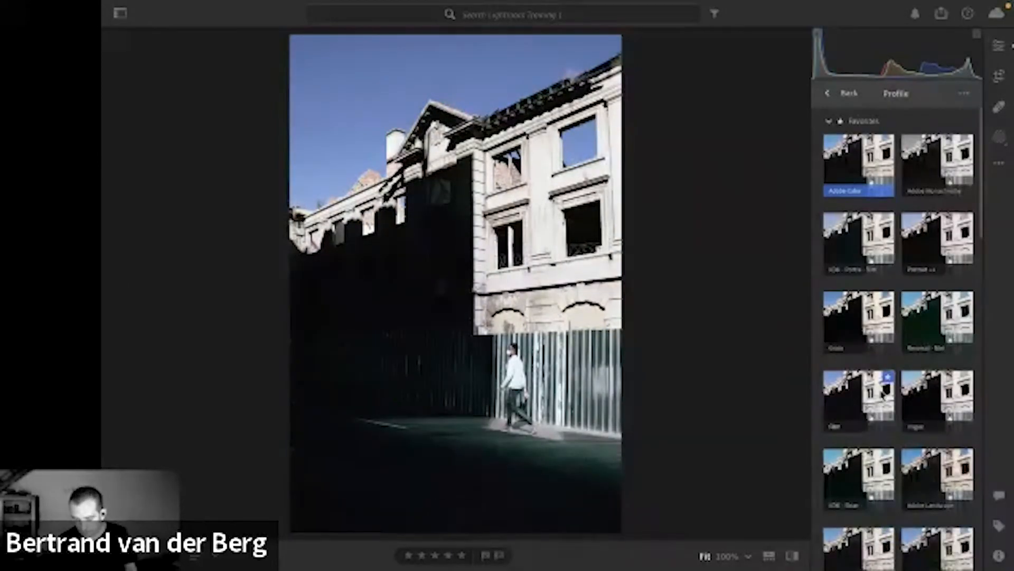
scroll(884, 371, "down", 4)
scroll(883, 371, "down", 1)
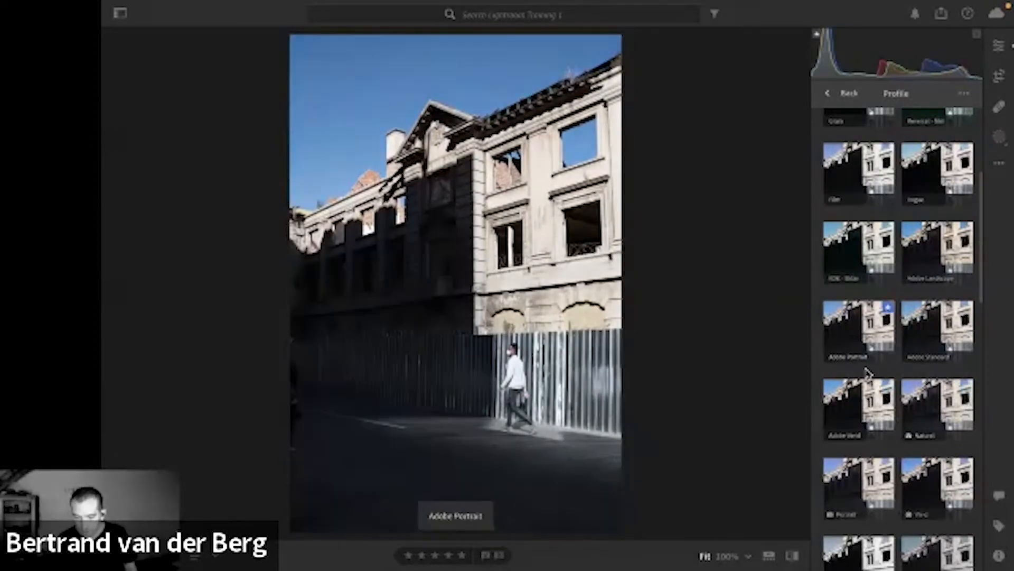
scroll(857, 317, "up", 4)
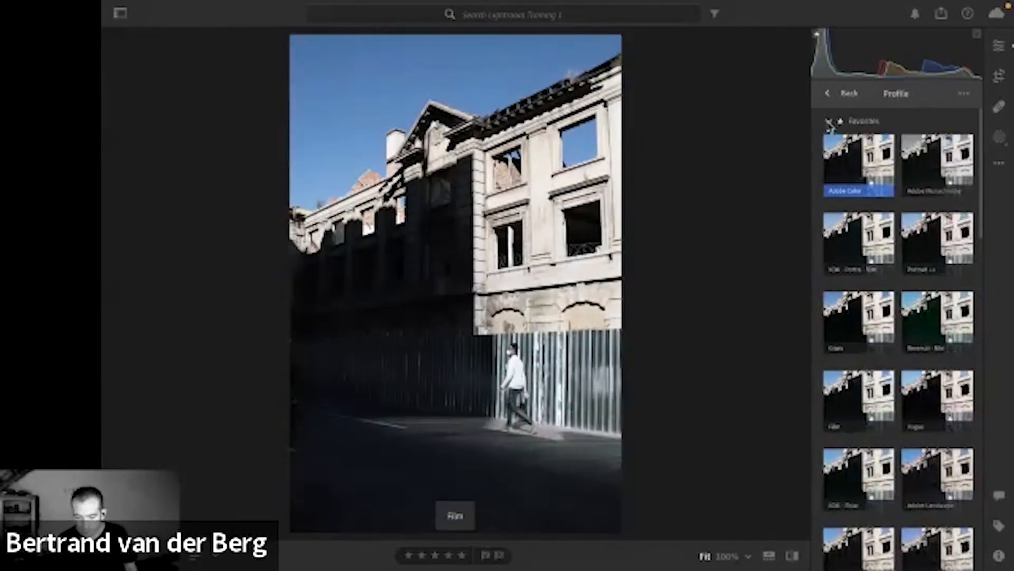
left_click(830, 94)
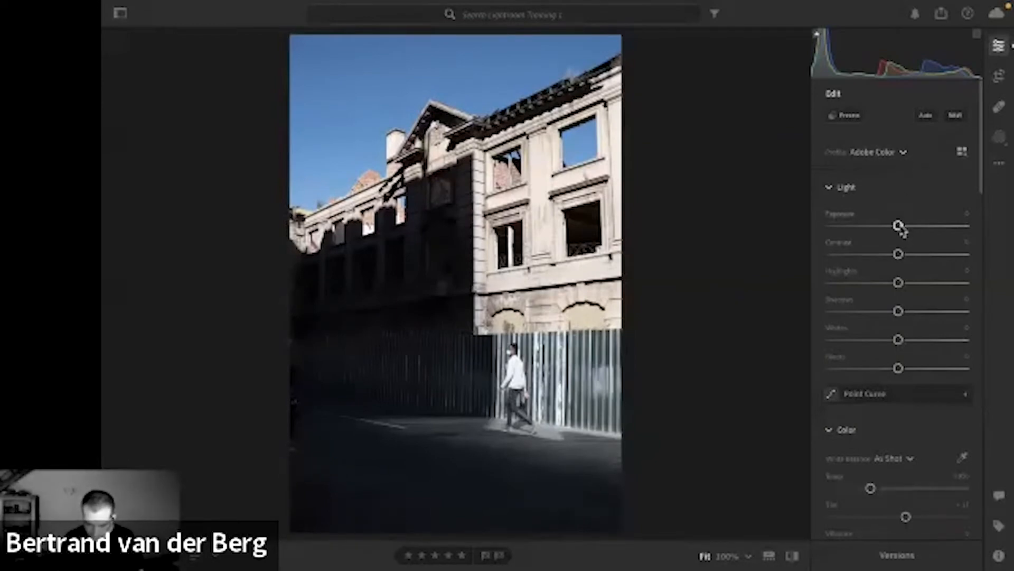
Set Exposure to -0.80 and crop the photo slightly inward from its lower-left corner at the Original aspect ratio.
left_click_drag(899, 226, 887, 226)
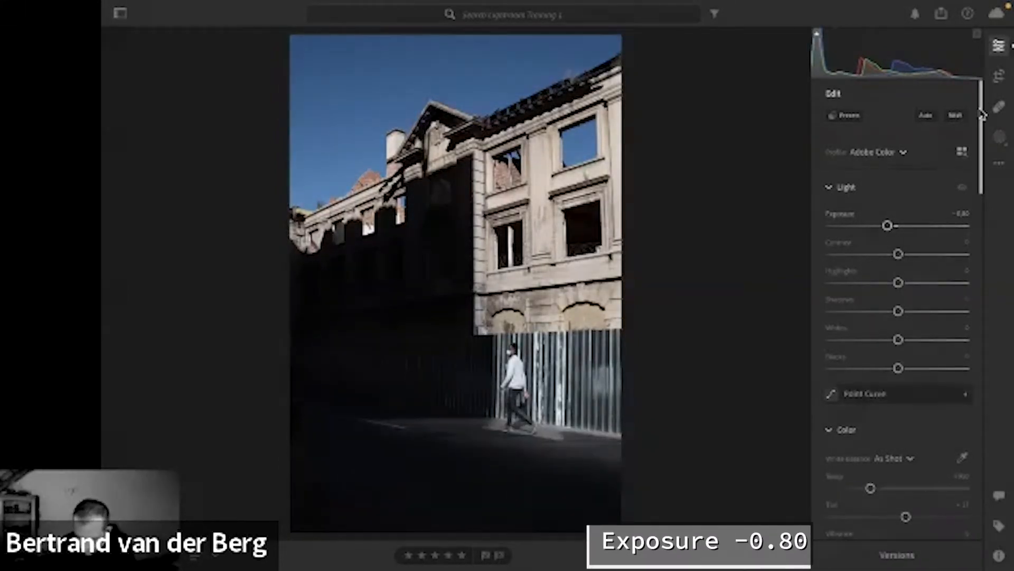
left_click(999, 76)
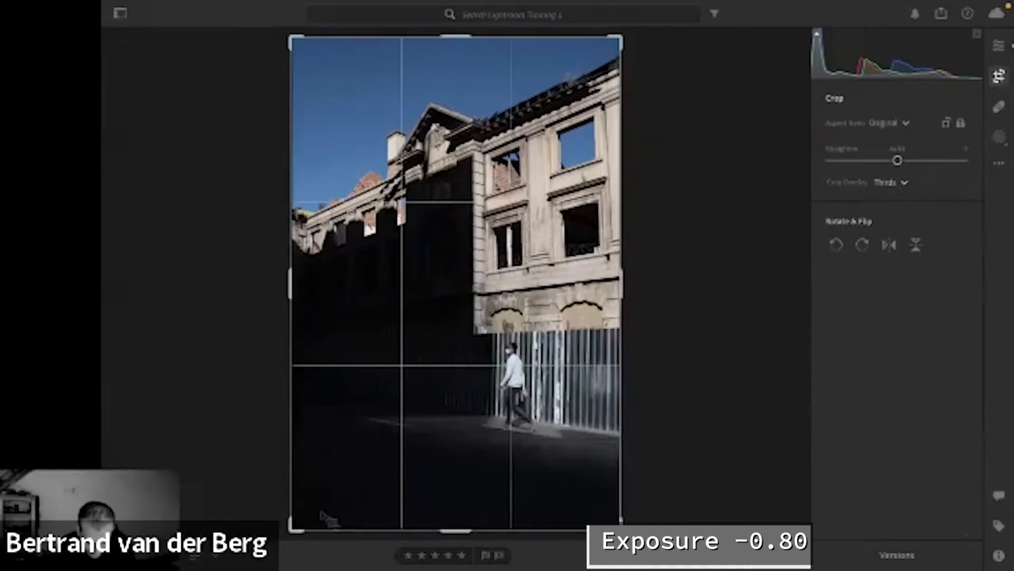
left_click_drag(296, 523, 308, 507)
key("e")
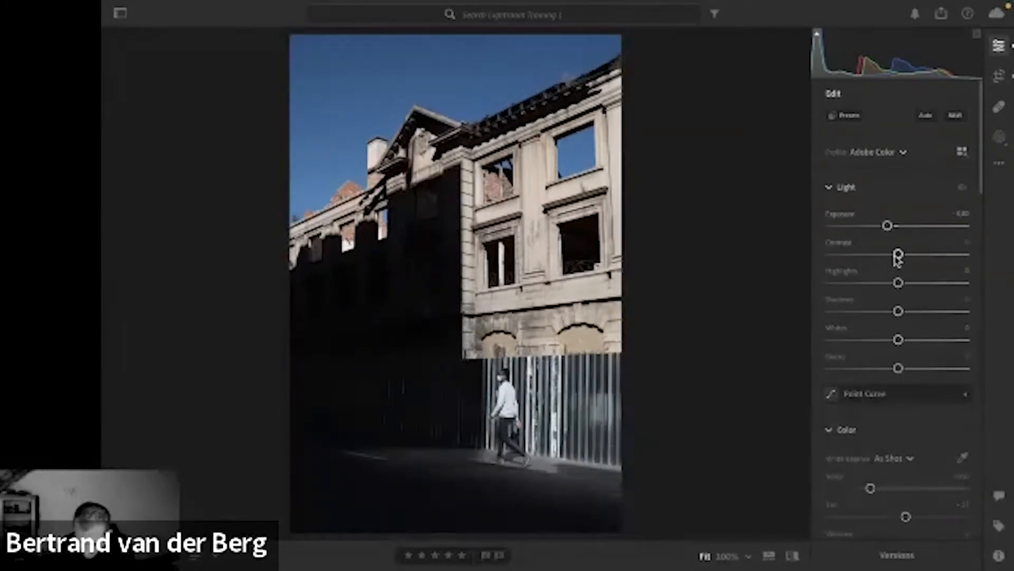
Adjust the photo's tones with Contrast +14, Whites +31 and Blacks -4.
left_click_drag(899, 254, 907, 254)
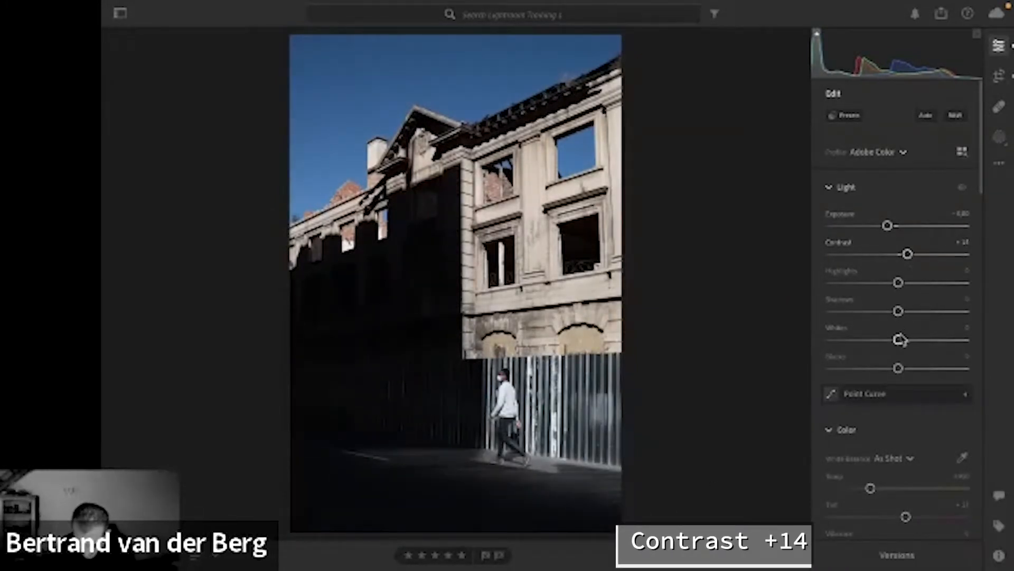
left_click_drag(900, 340, 919, 341)
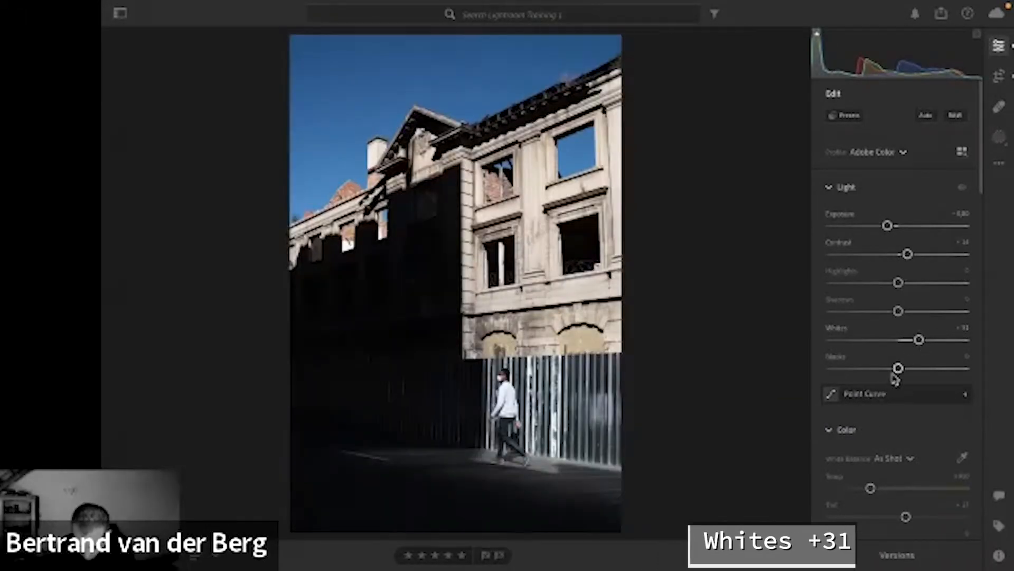
left_click_drag(897, 376, 894, 372)
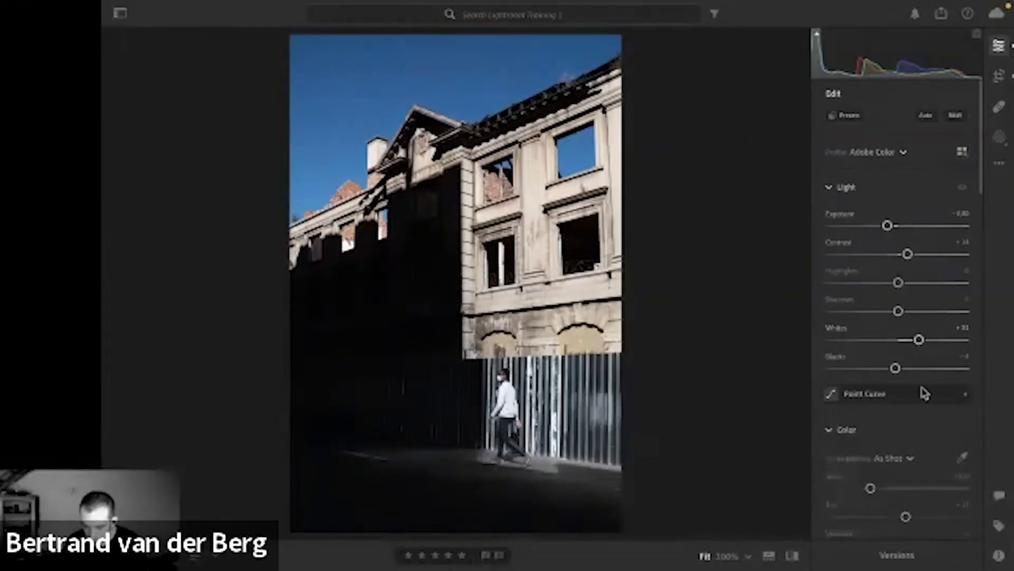
Reduce Vibrance to -19 and shift the white balance temperature slightly warmer.
scroll(924, 393, "down", 2)
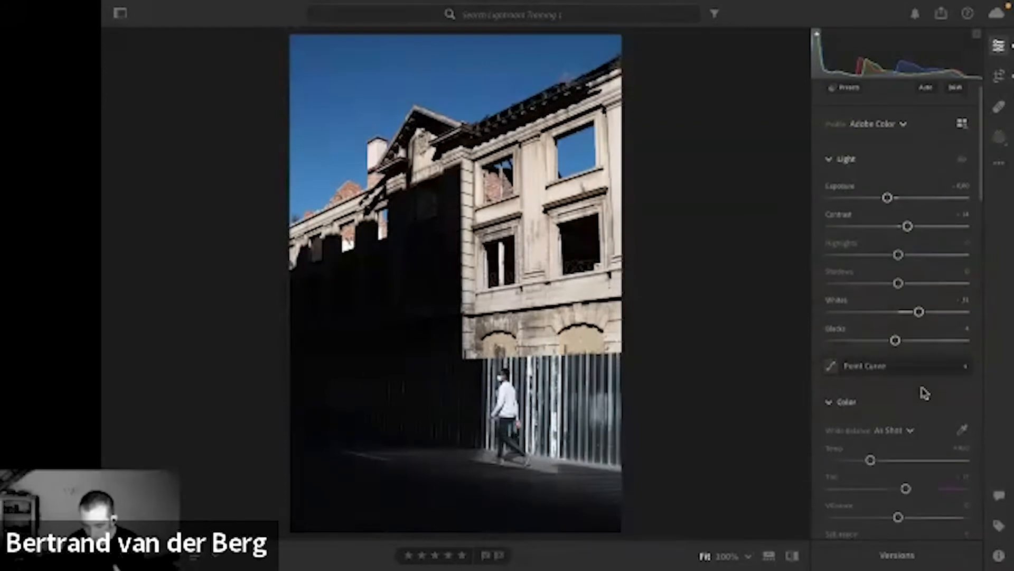
scroll(925, 393, "down", 6)
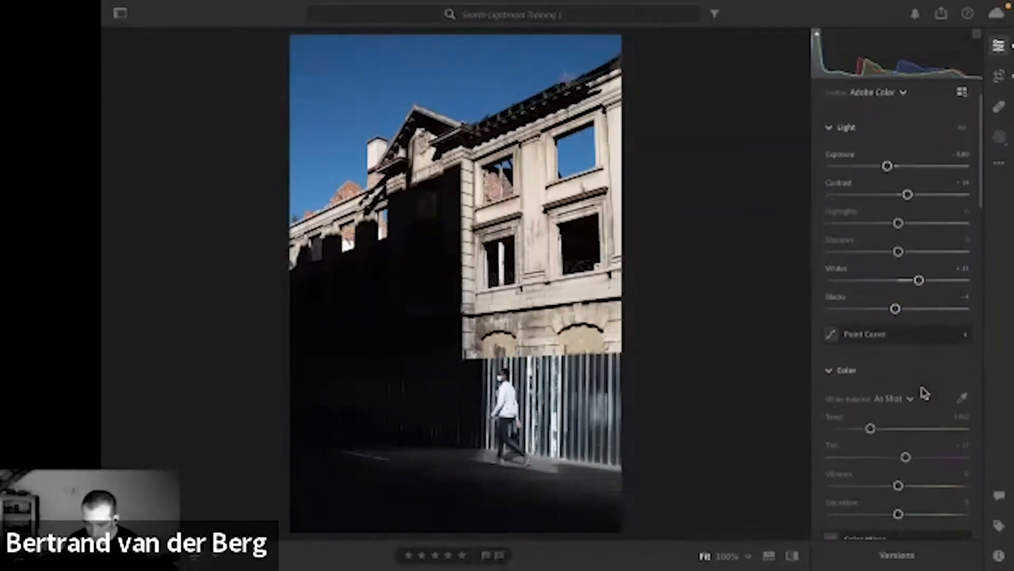
scroll(924, 392, "down", 9)
scroll(922, 390, "up", 3)
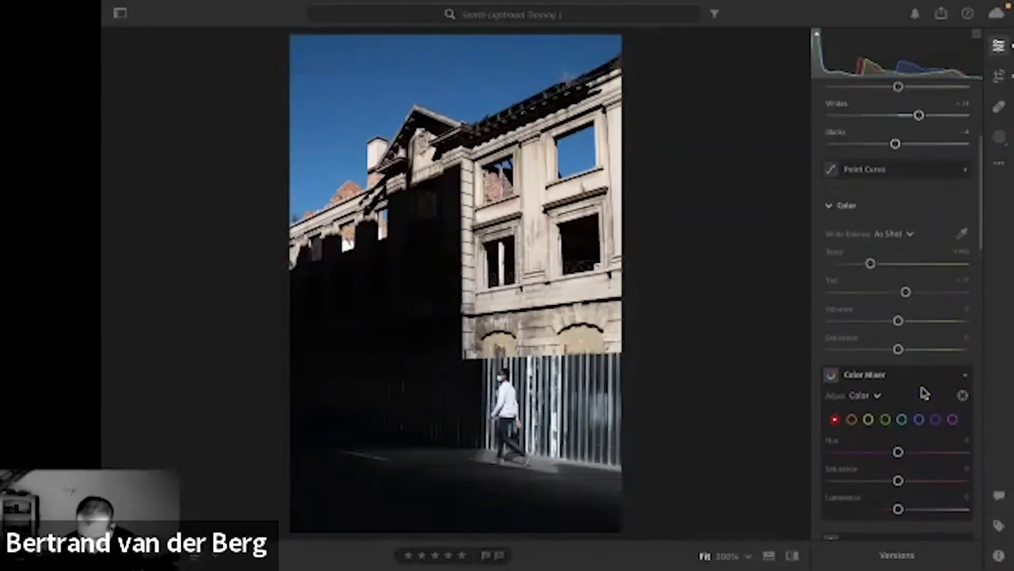
left_click_drag(899, 323, 888, 324)
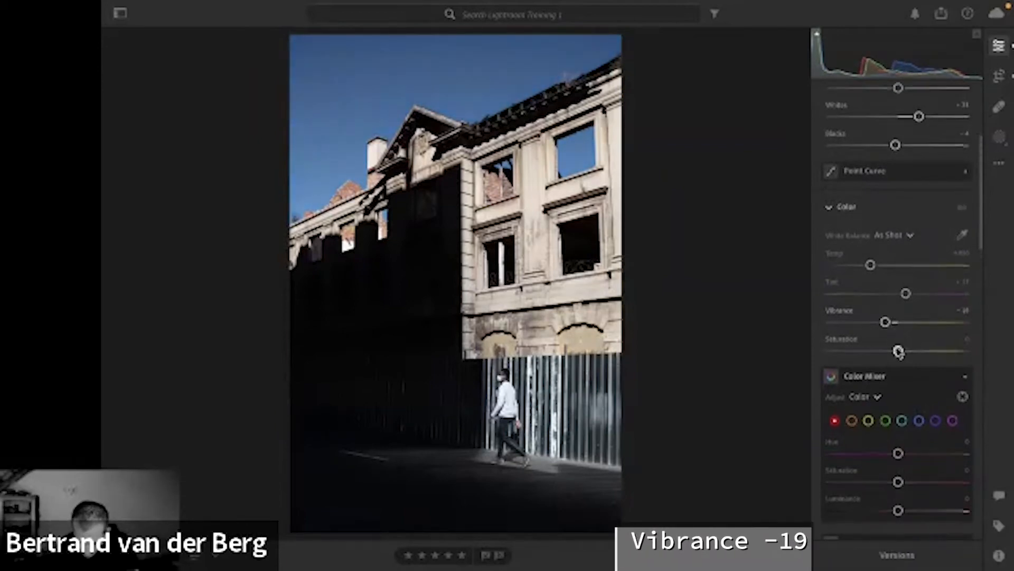
scroll(898, 351, "down", 3)
scroll(896, 347, "down", 1)
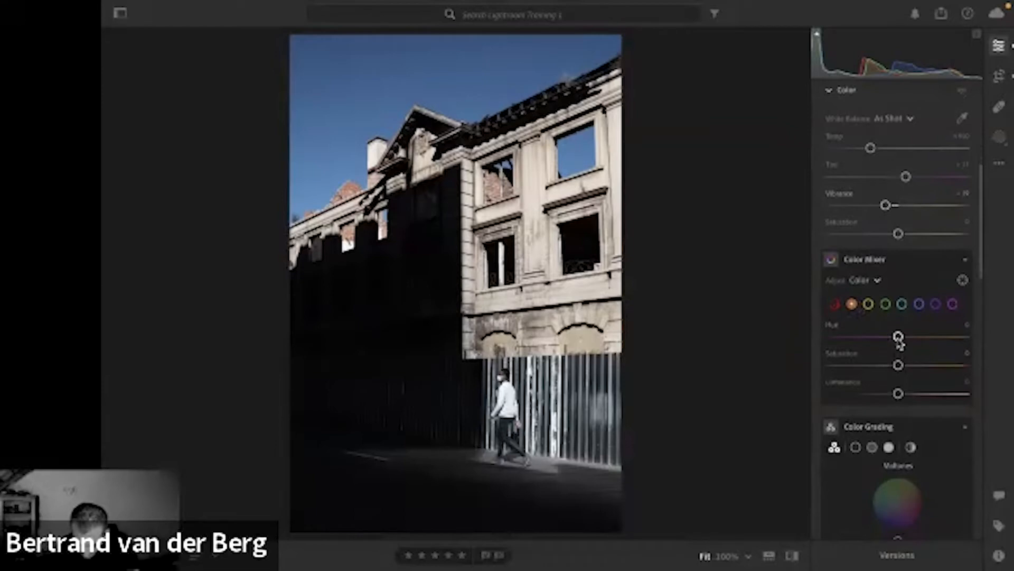
scroll(882, 222, "up", 1)
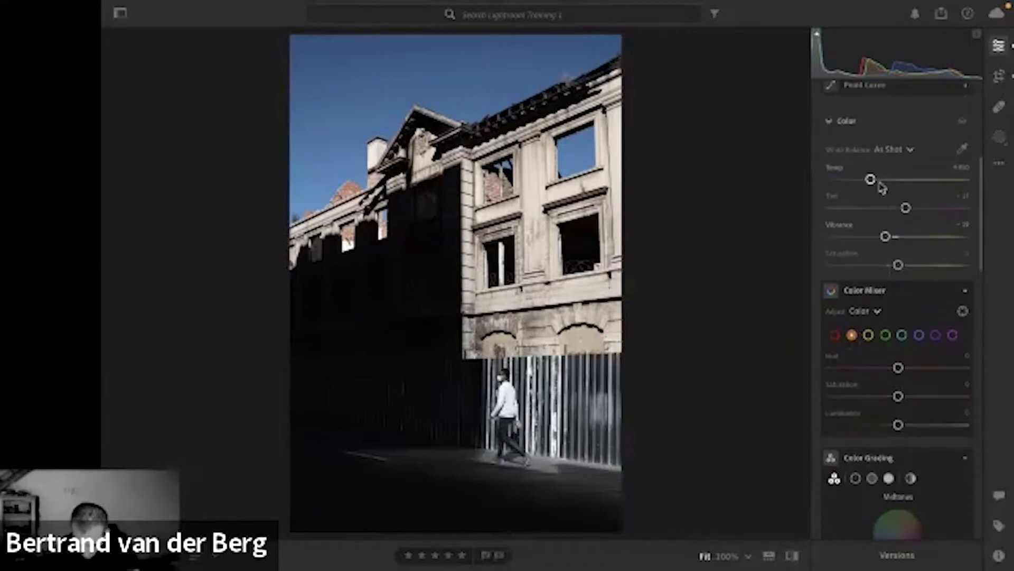
left_click_drag(872, 180, 882, 181)
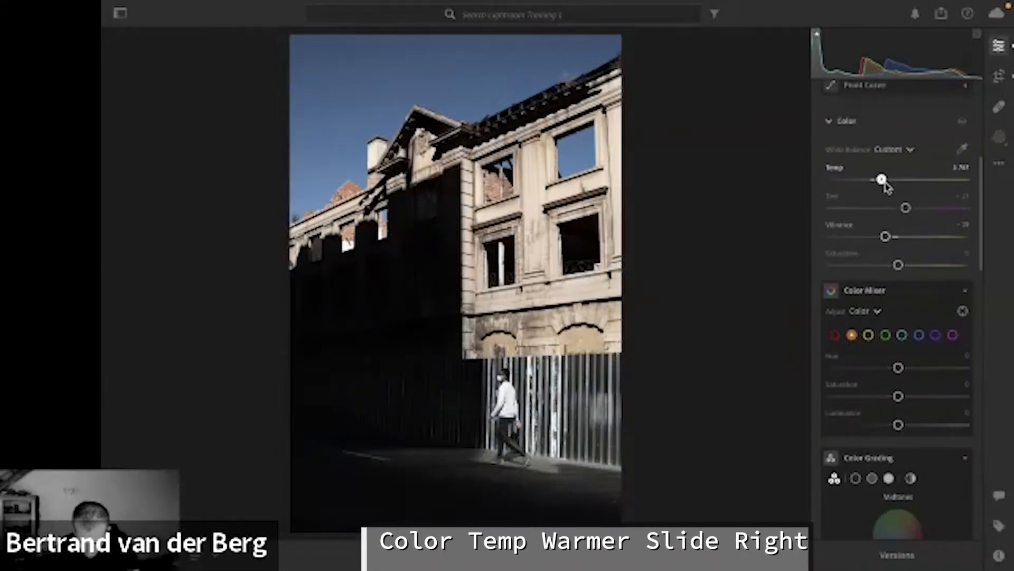
Color grade the shadows and highlights subtly toward blue, with hue 224 for shadows and hue 221 for highlights.
scroll(879, 204, "down", 5)
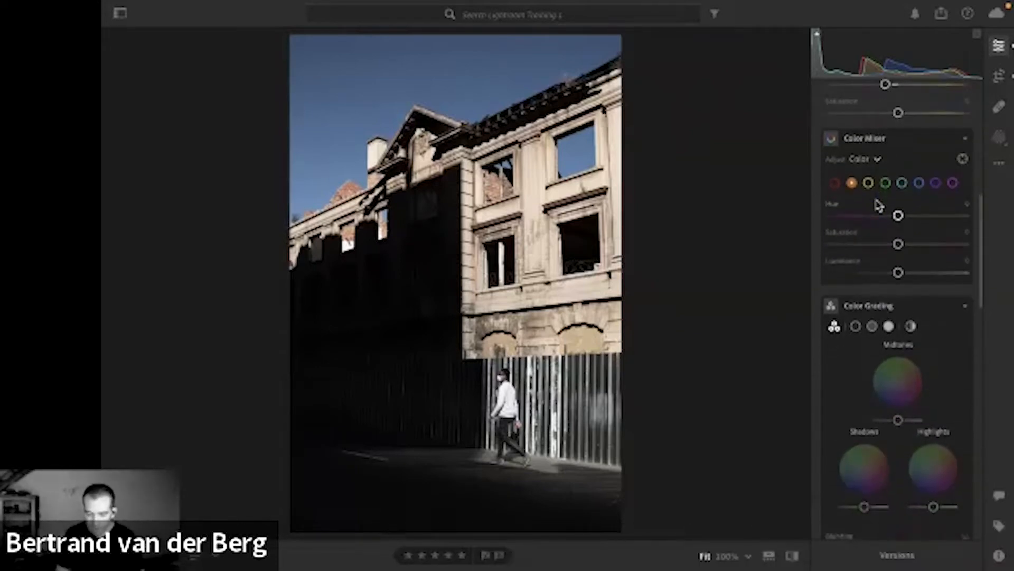
scroll(879, 205, "down", 4)
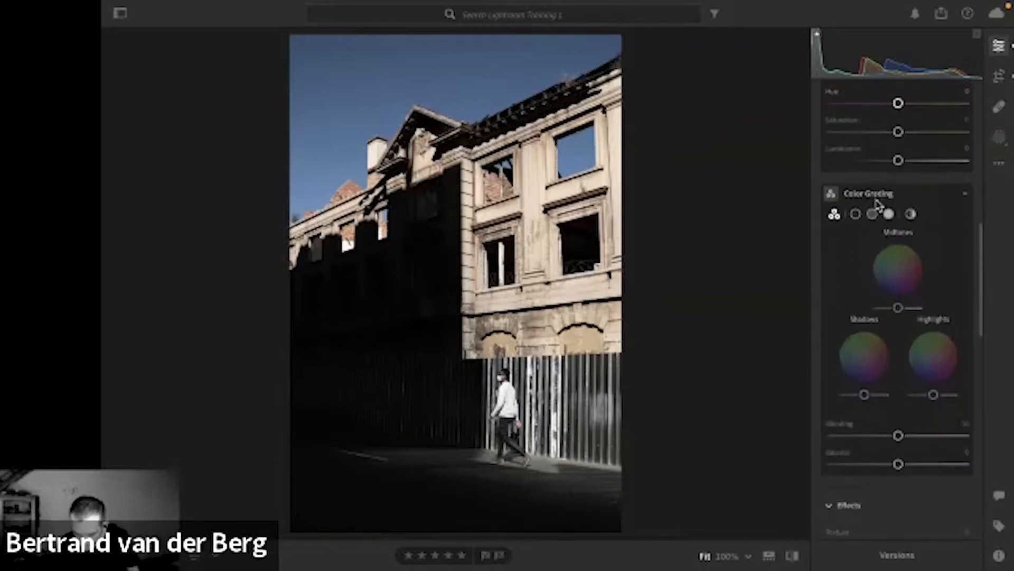
left_click(855, 206)
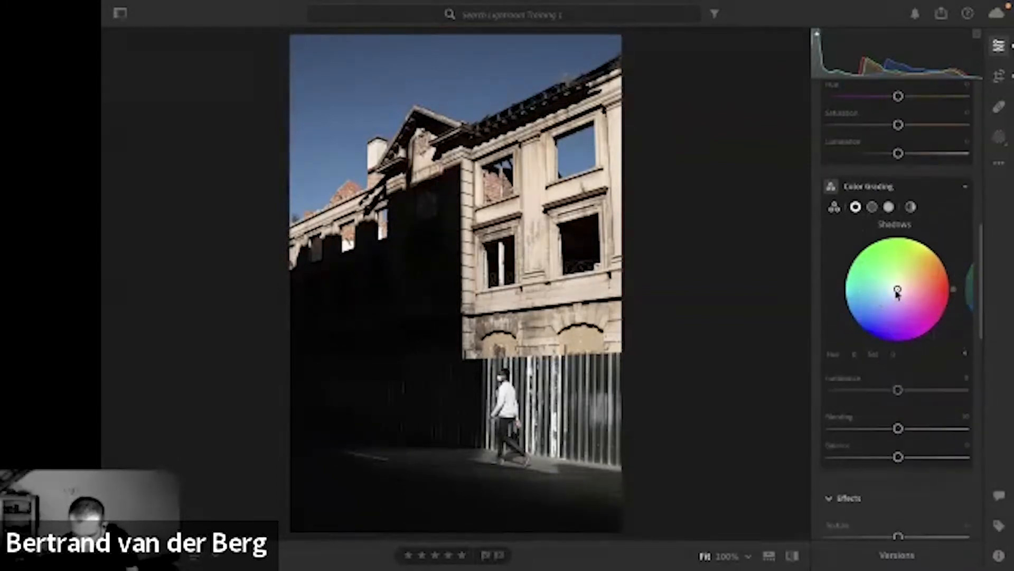
left_click_drag(898, 293, 893, 296)
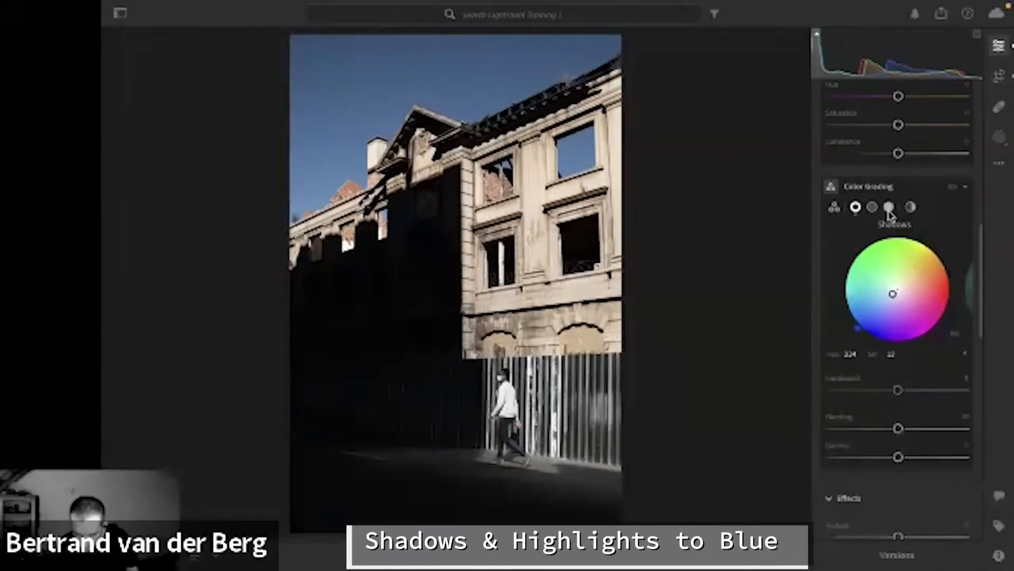
left_click(890, 207)
left_click_drag(899, 290, 893, 297)
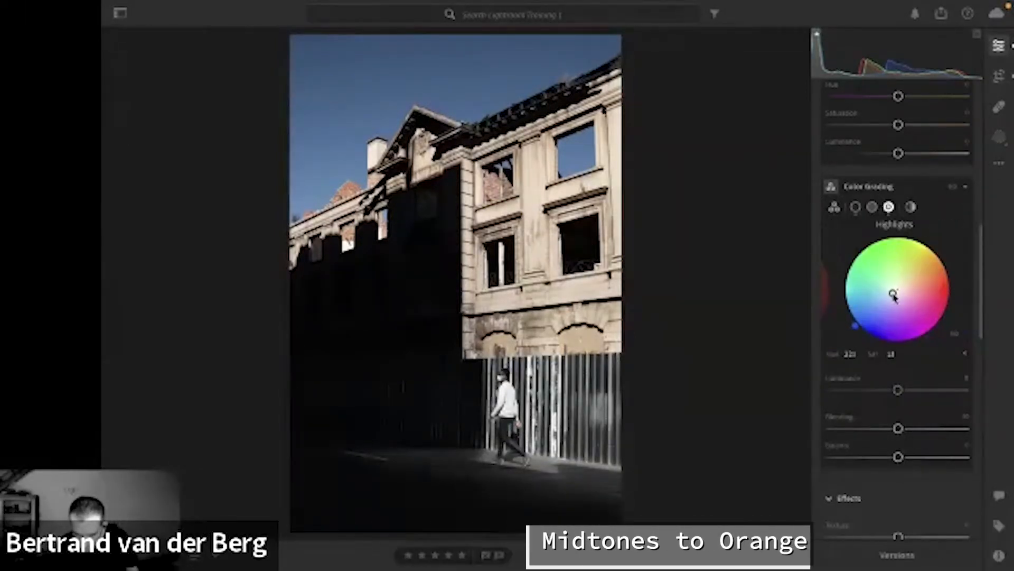
Color grade the midtones subtly toward orange with hue 32 and saturation 12.
left_click(872, 206)
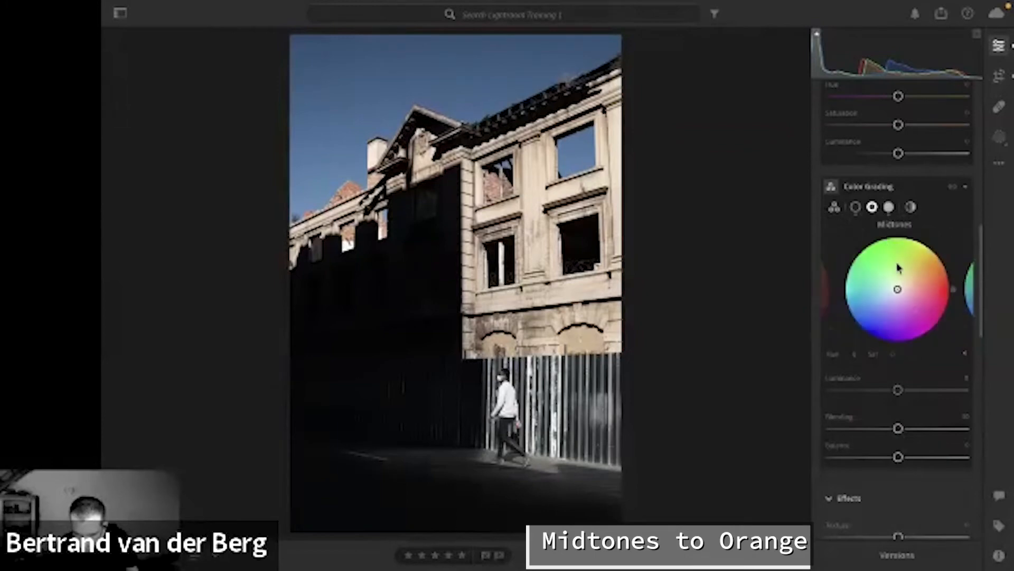
left_click_drag(899, 289, 905, 290)
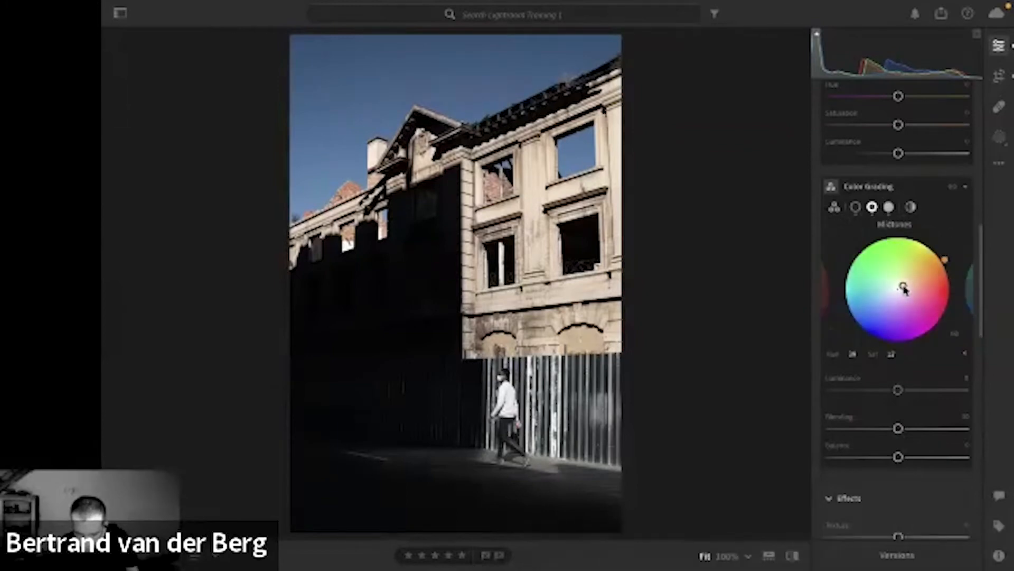
Add a small amount of grain, about 10, to the color photo.
scroll(905, 290, "down", 3)
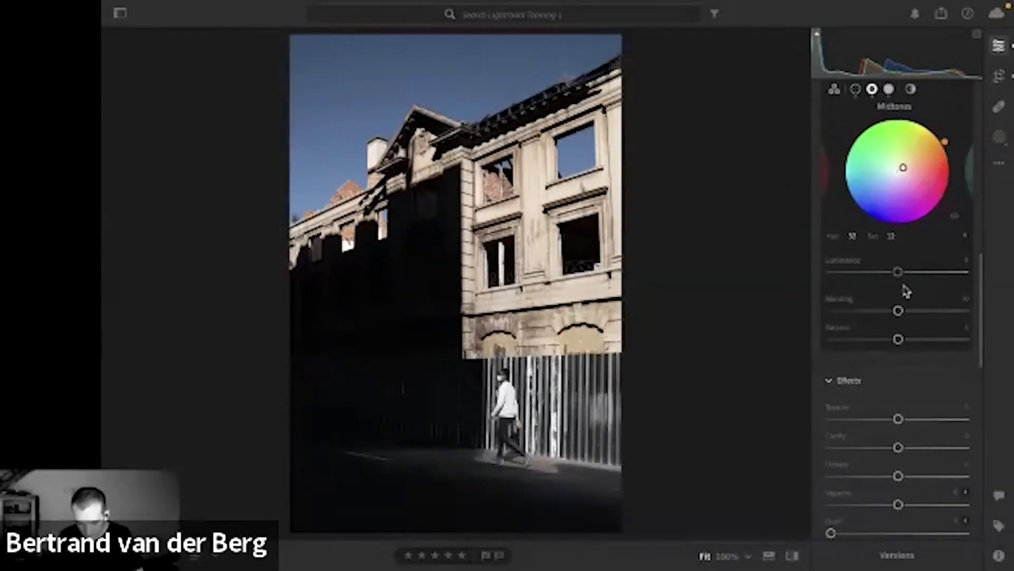
scroll(905, 290, "down", 5)
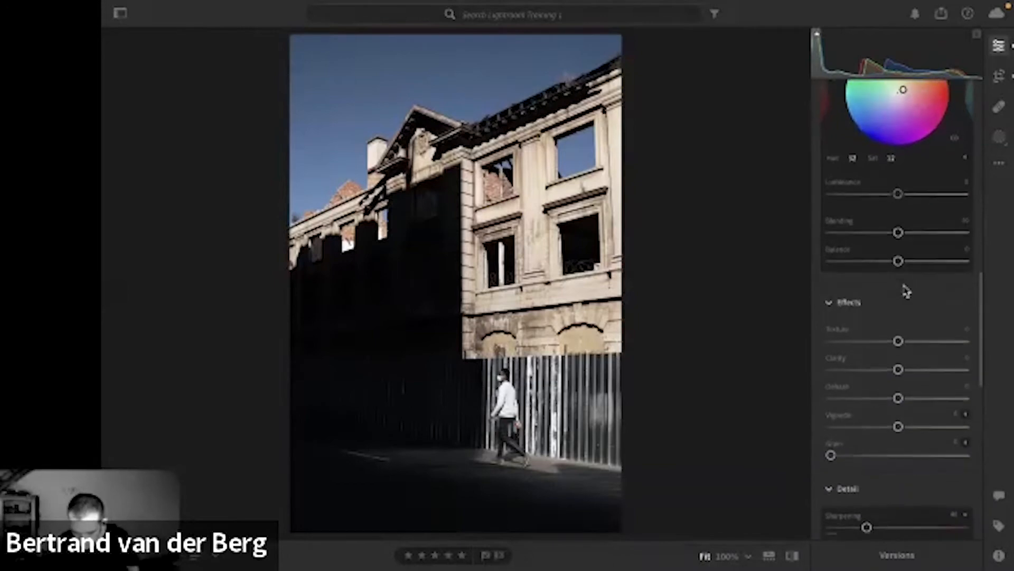
scroll(905, 290, "down", 1)
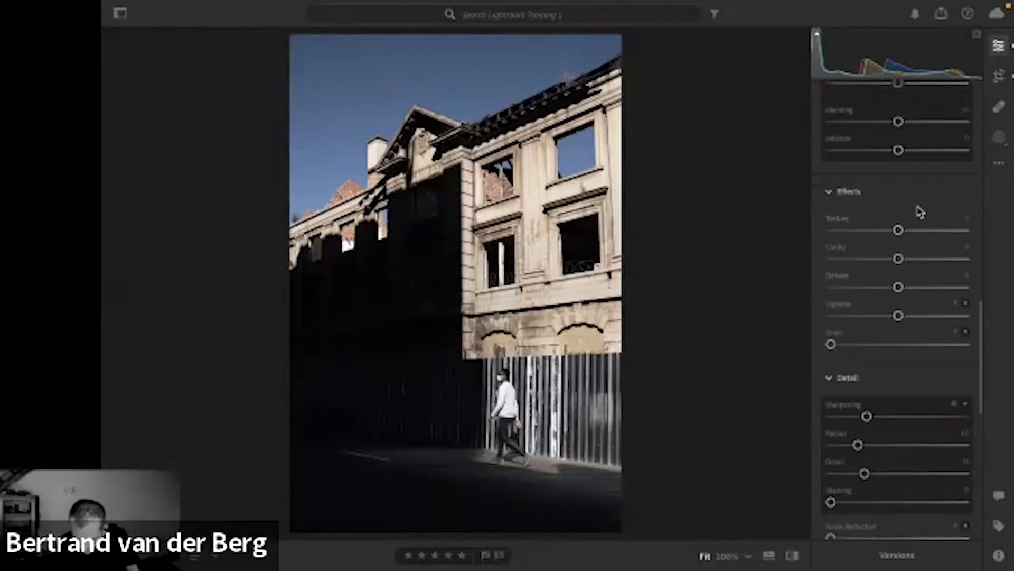
scroll(918, 212, "down", 2)
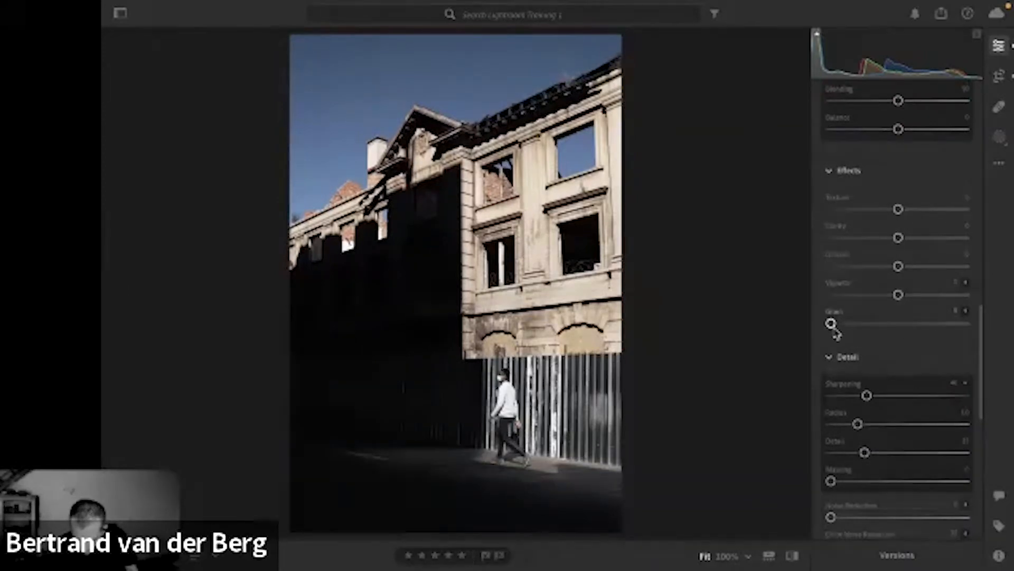
left_click_drag(831, 323, 846, 324)
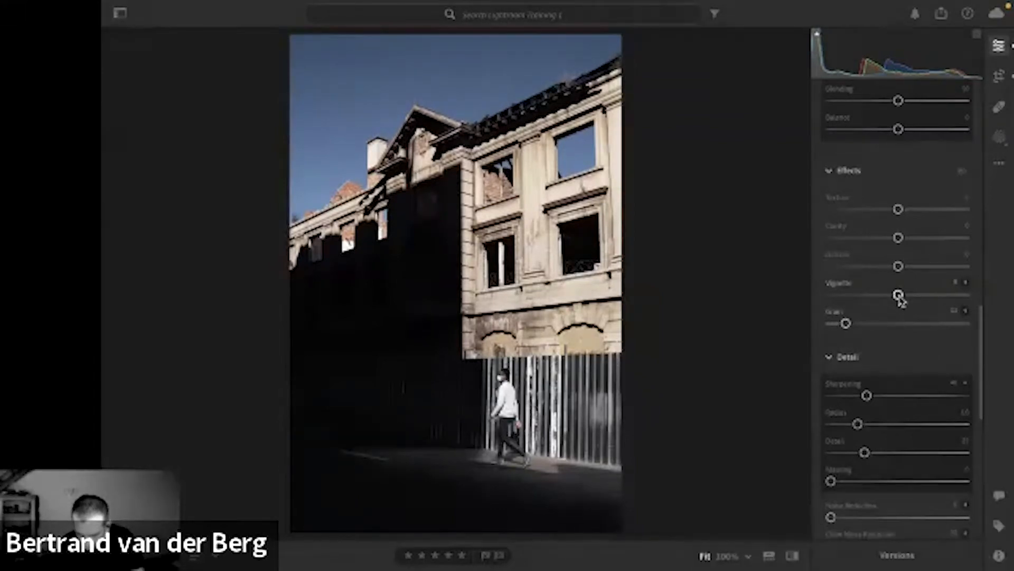
Sharpen the photo's details with Sharpening at 74 and Masking at 94.
scroll(899, 299, "down", 3)
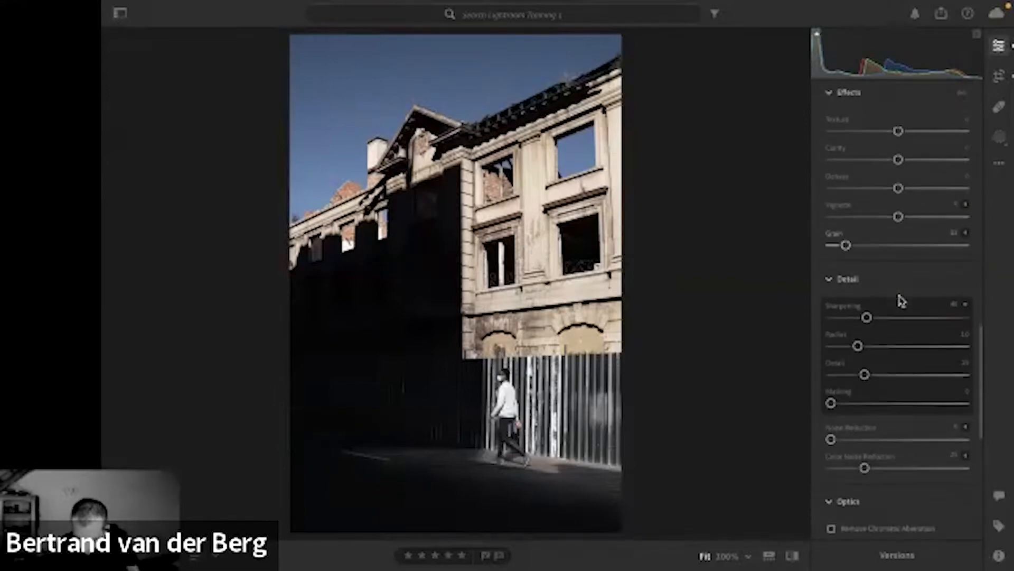
scroll(902, 300, "down", 5)
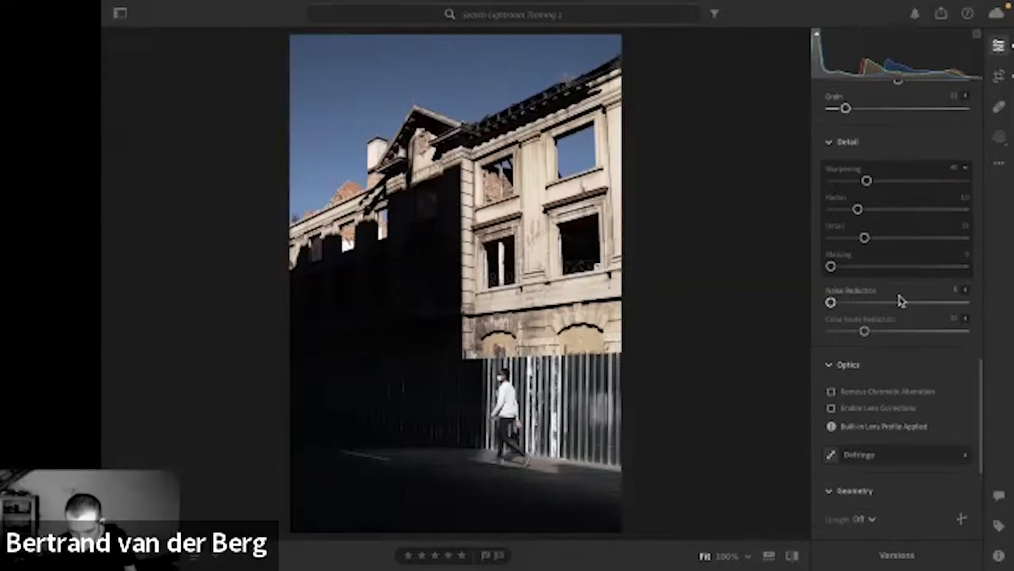
scroll(902, 300, "down", 5)
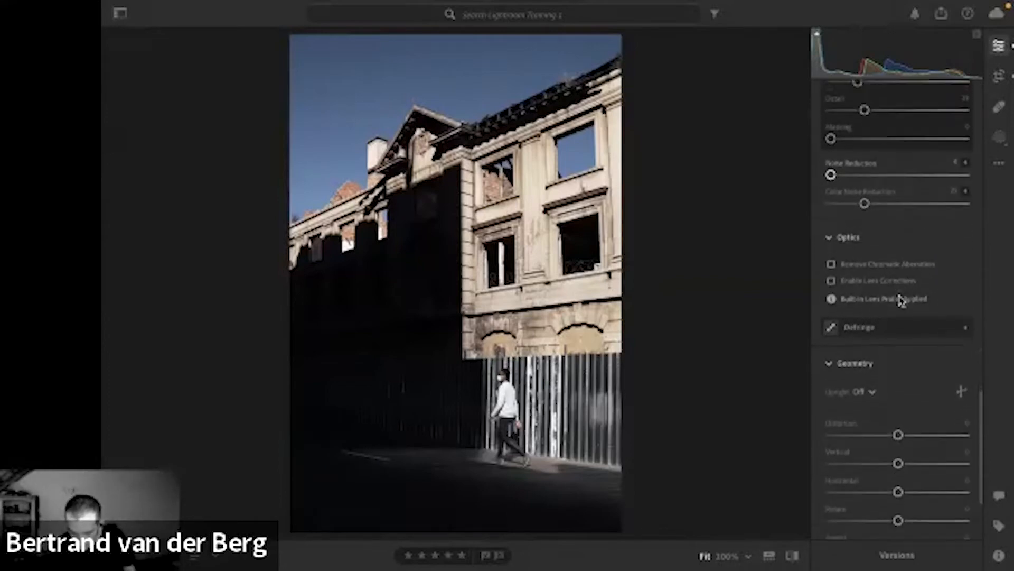
scroll(902, 301, "down", 5)
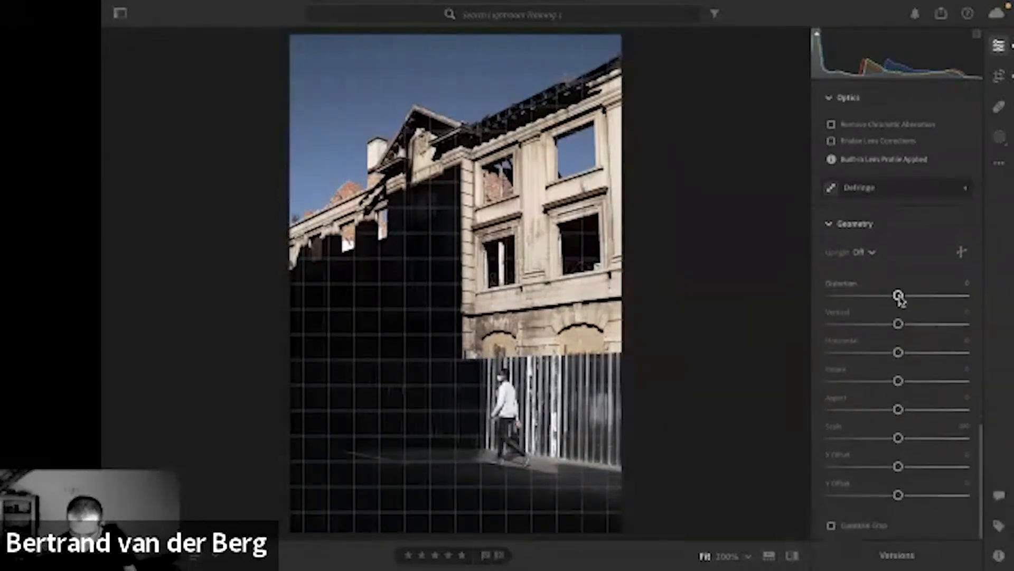
scroll(900, 300, "up", 11)
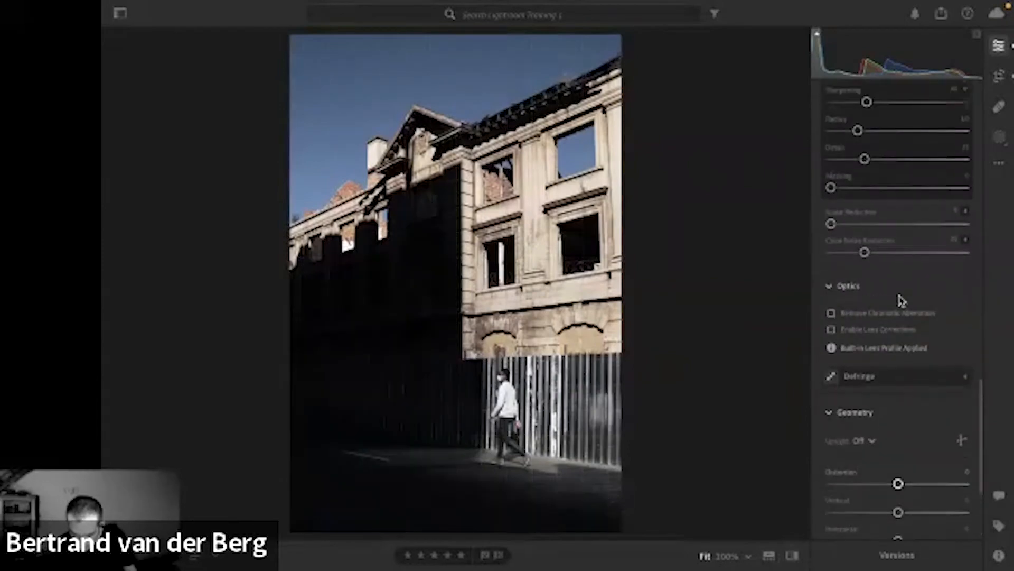
scroll(902, 301, "up", 2)
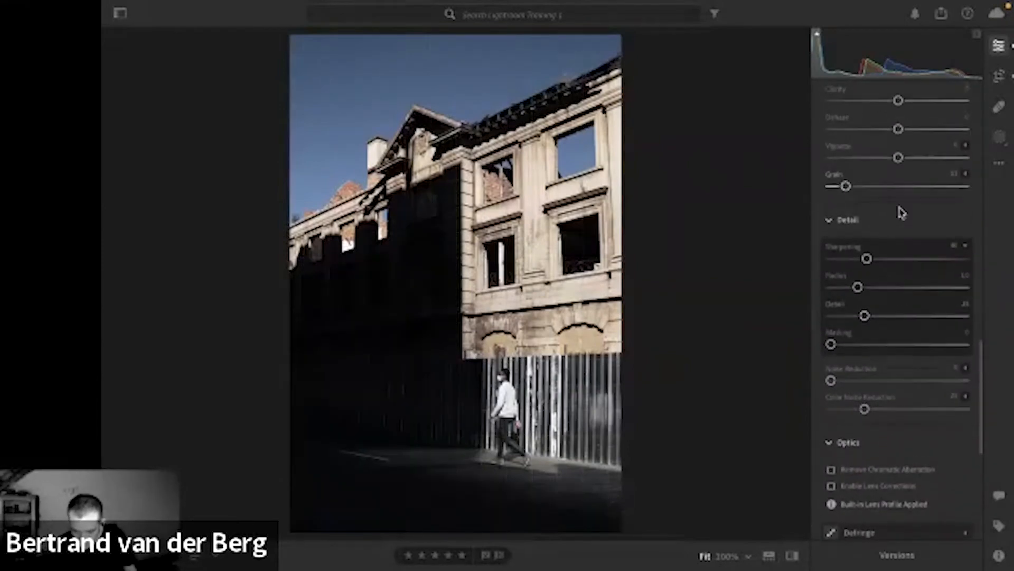
left_click_drag(868, 260, 902, 261)
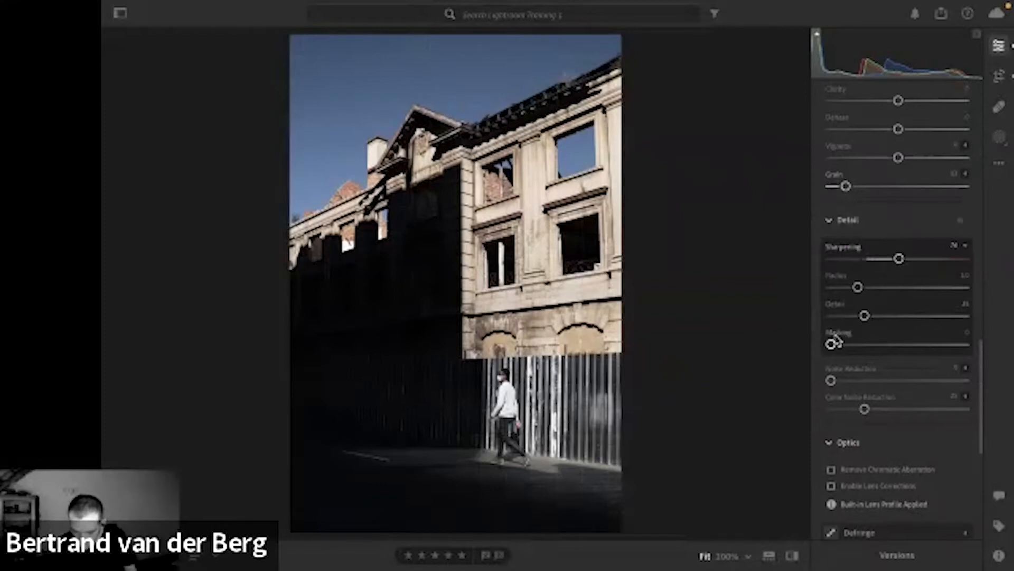
left_click_drag(832, 344, 959, 334)
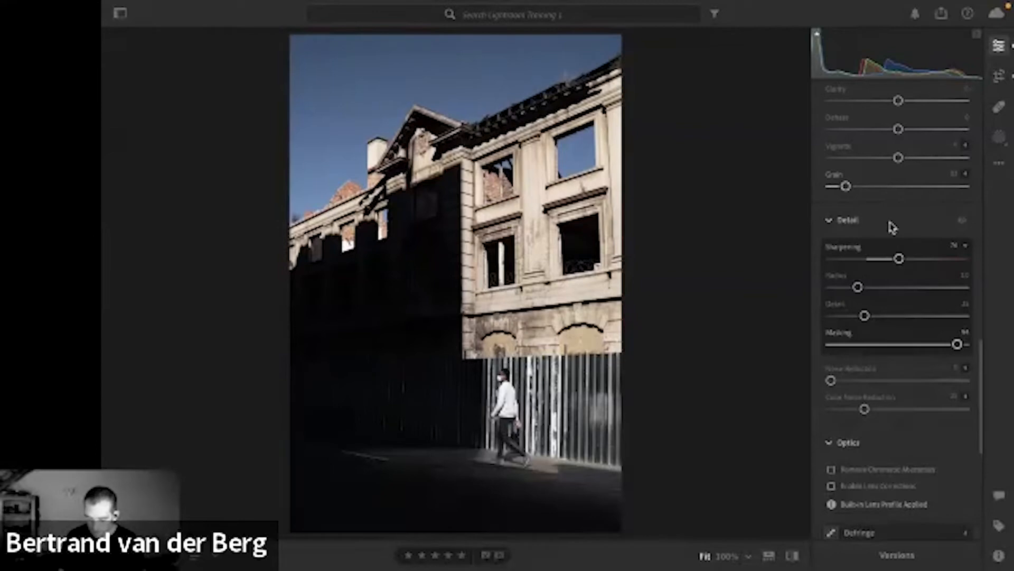
Compare the color edit with the photo's original version, switching back and forth between before and after.
key("backslash")
scroll(893, 228, "down", 5)
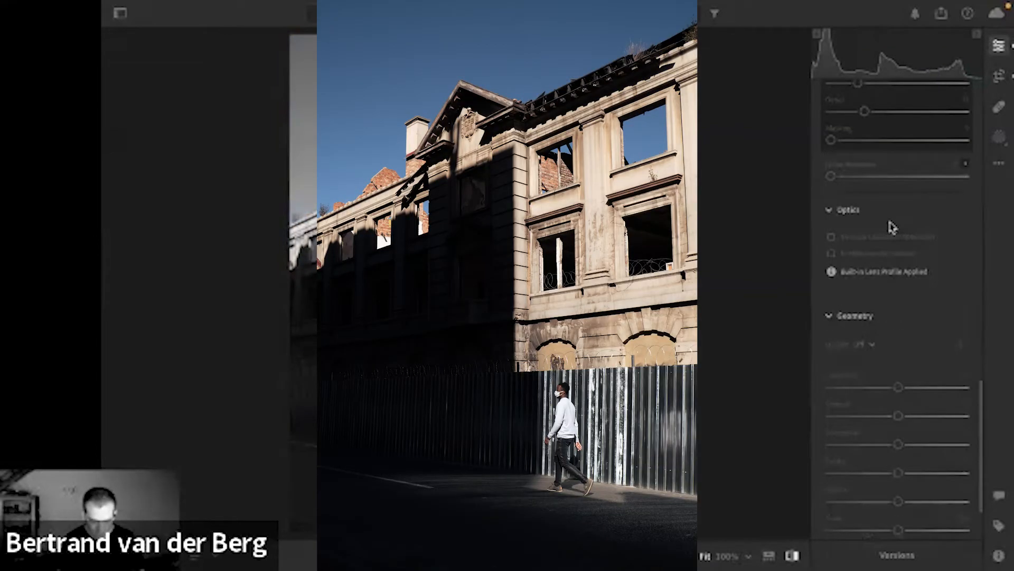
key("backslash")
scroll(893, 228, "up", 4)
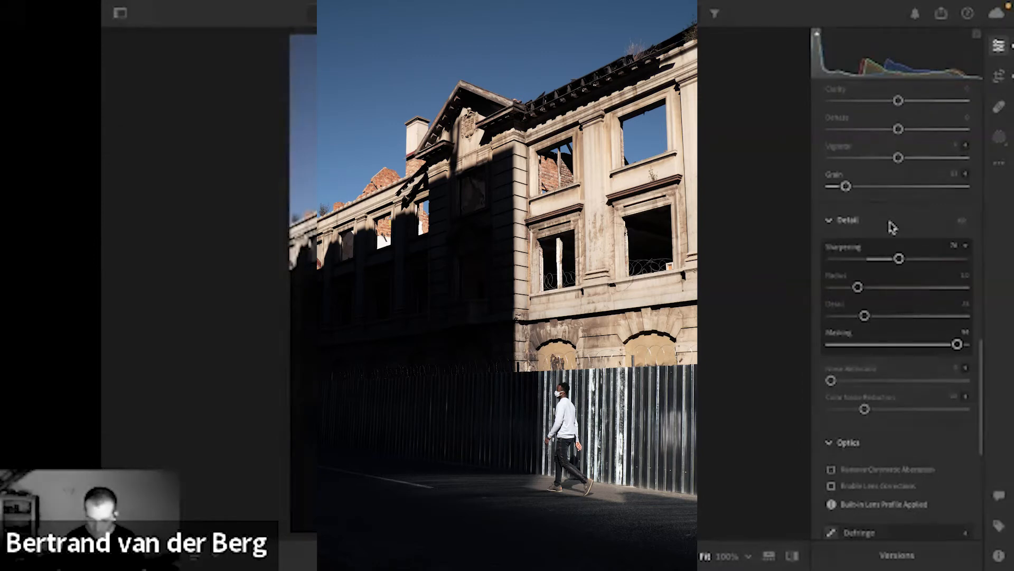
key("backslash")
scroll(891, 227, "down", 5)
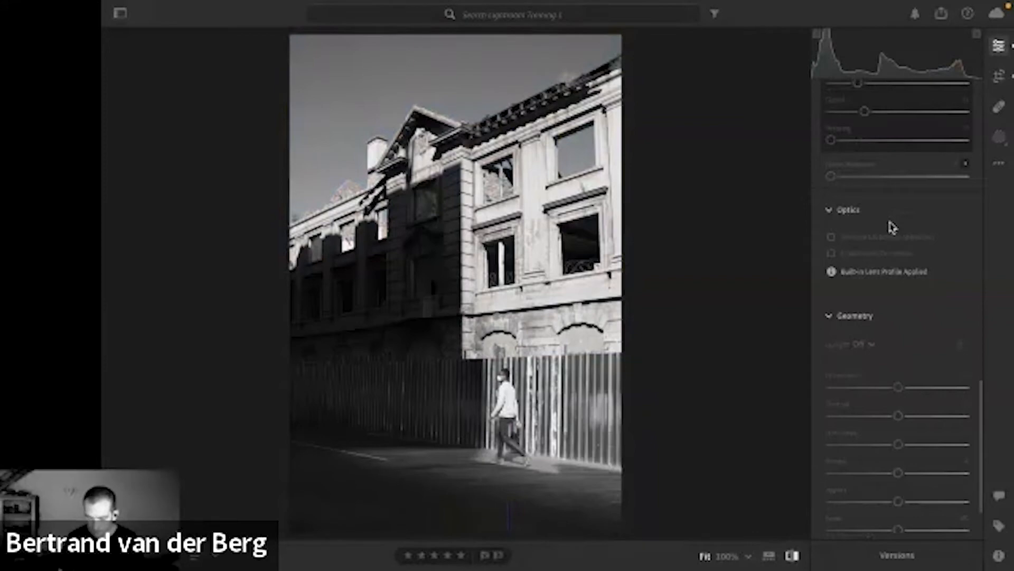
key("backslash")
scroll(892, 227, "up", 4)
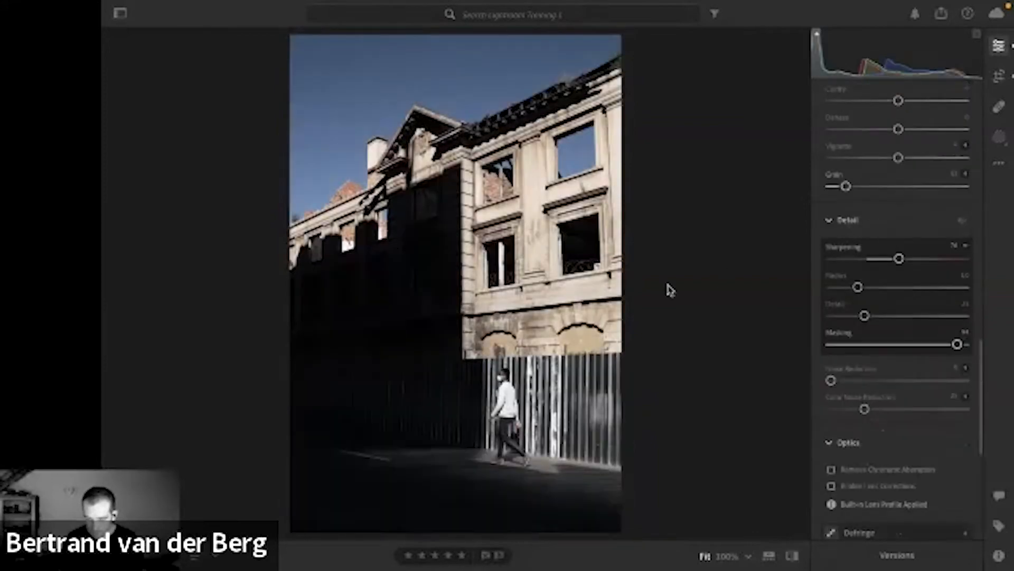
Switch to the unedited Camera Monochrome version and crop it slightly tighter around the building and walking man, keeping the original aspect ratio.
key("backslash")
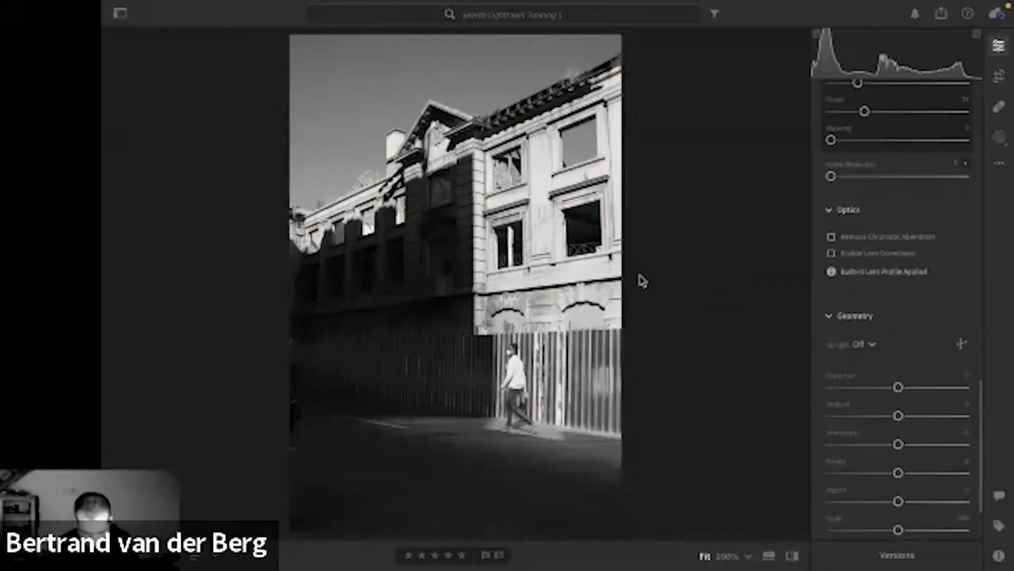
left_click(998, 84)
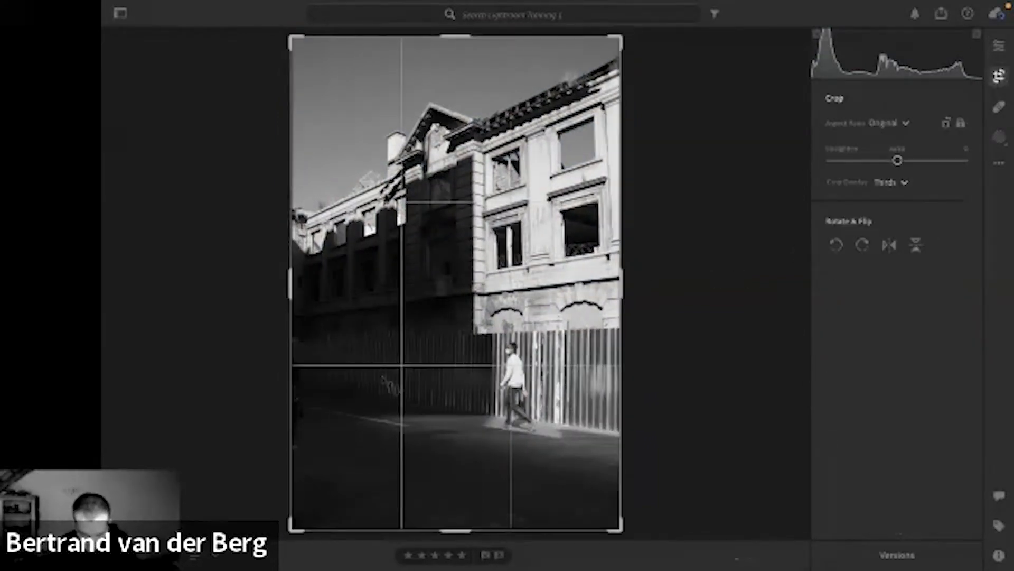
left_click_drag(291, 527, 298, 516)
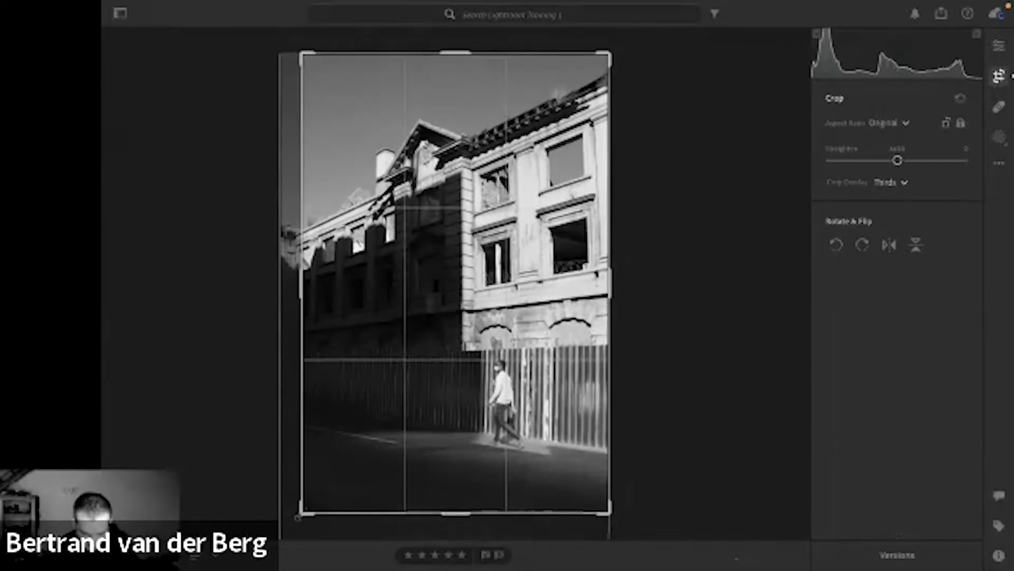
key("e")
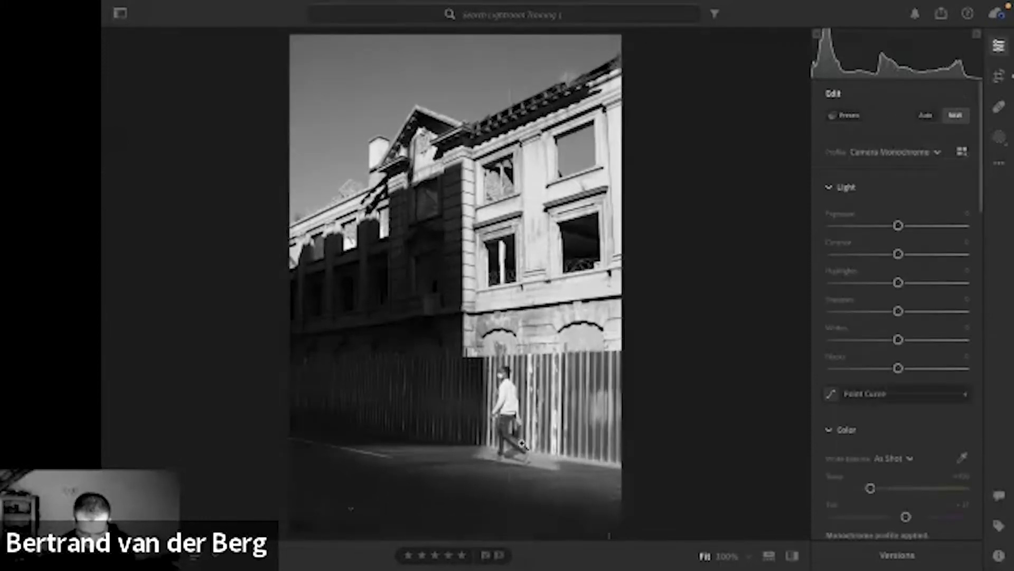
key("c")
left_click_drag(651, 395, 649, 398)
key("Return")
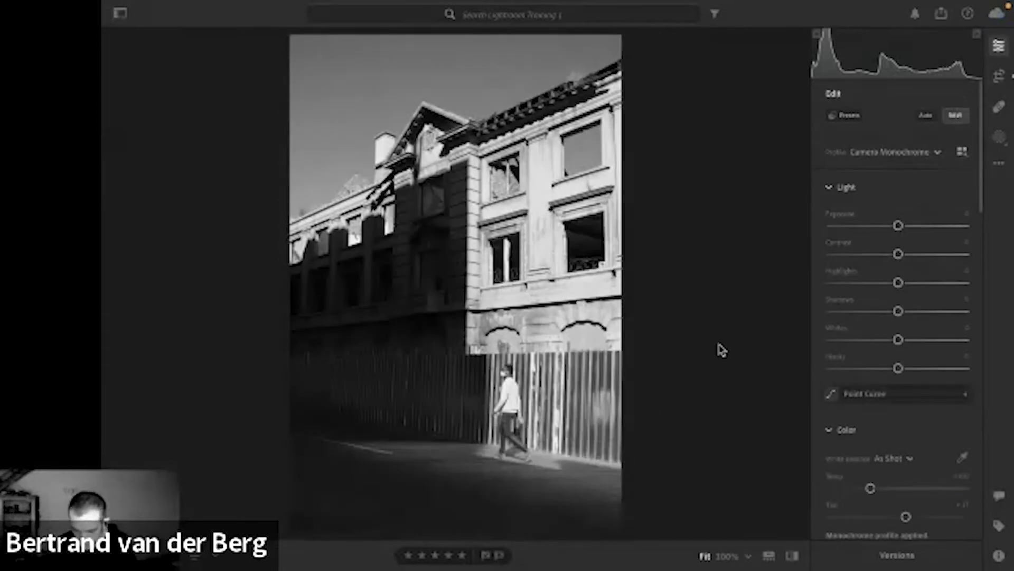
Lower the monochrome photo's Exposure slightly, raise Contrast to +44 and reduce Highlights to -19.
scroll(879, 211, "down", 1)
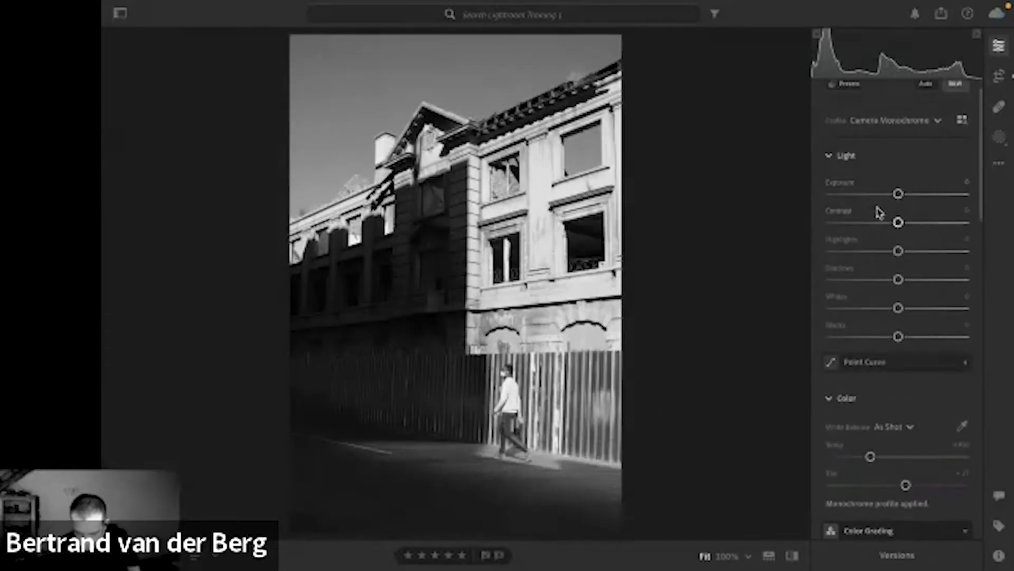
scroll(878, 211, "down", 1)
left_click_drag(898, 189, 887, 242)
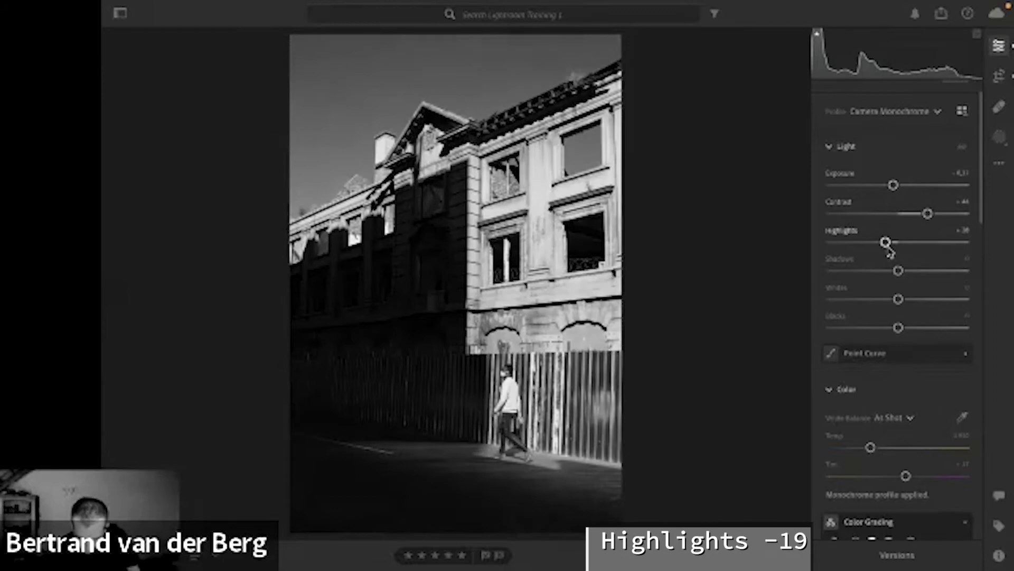
Set Whites to about +26, Blacks to -23 and Shadows to -8 to deepen the dark part of the building.
scroll(888, 303, "down", 2)
scroll(878, 309, "down", 1)
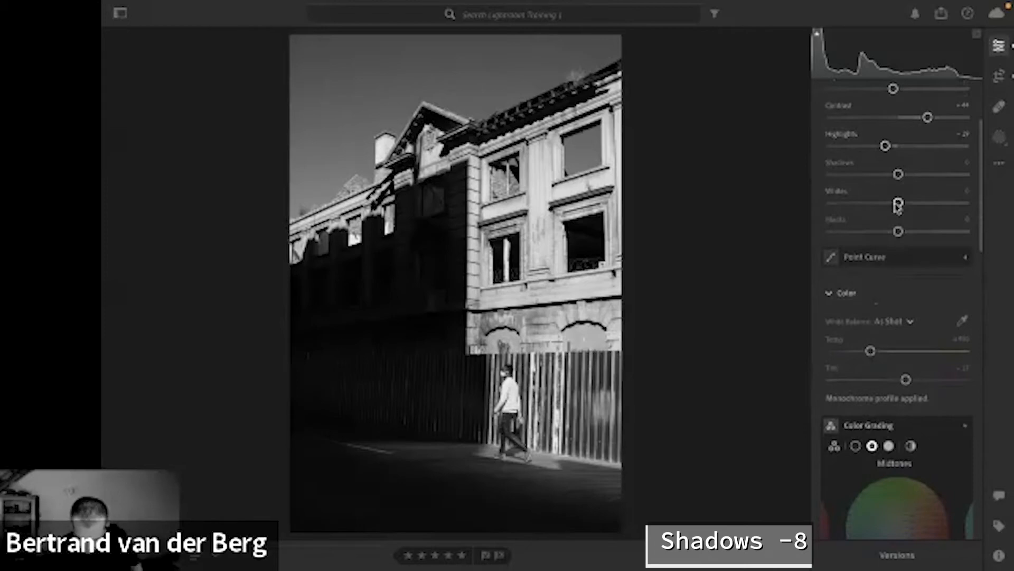
left_click_drag(898, 204, 883, 236)
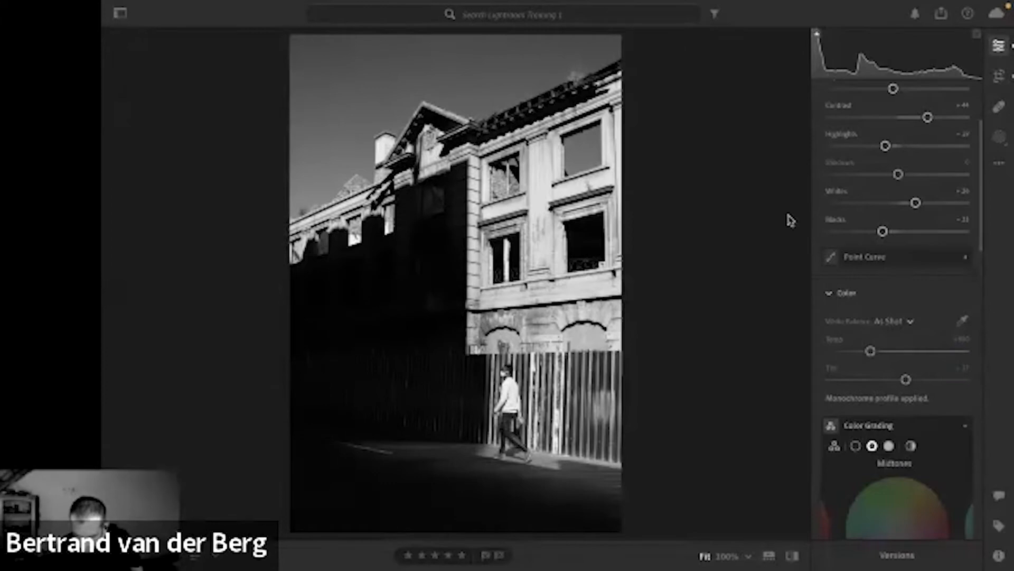
left_click_drag(898, 175, 976, 176)
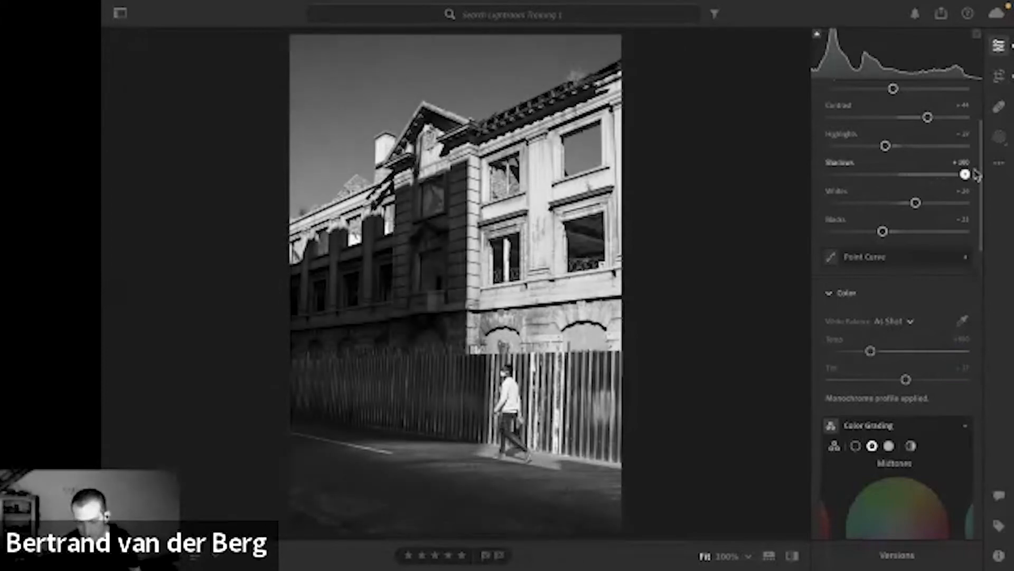
left_click_drag(967, 175, 895, 182)
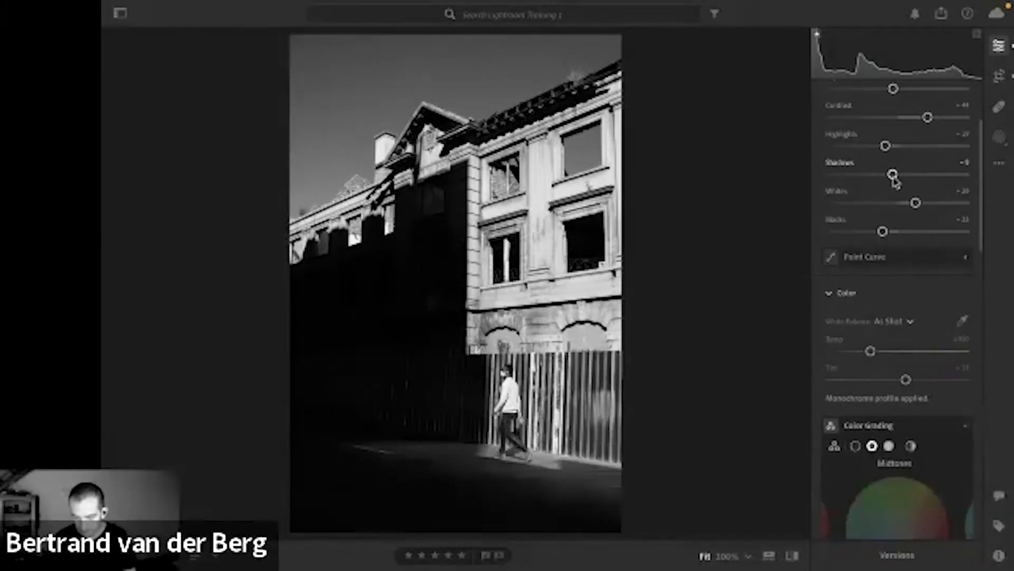
Soften the monochrome photo slightly by setting Texture to -10.
scroll(895, 181, "down", 2)
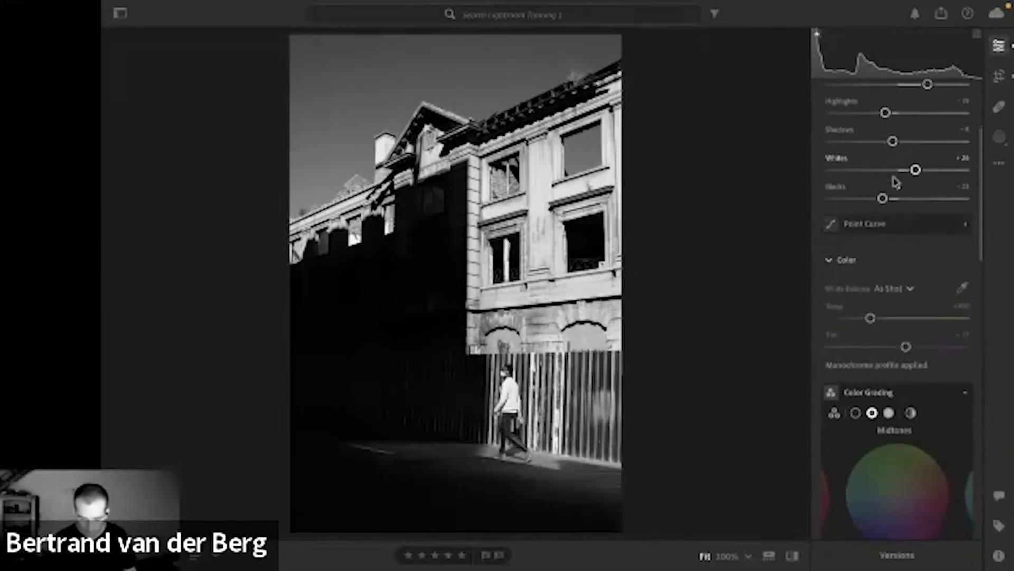
scroll(896, 182, "down", 1)
scroll(895, 183, "up", 1)
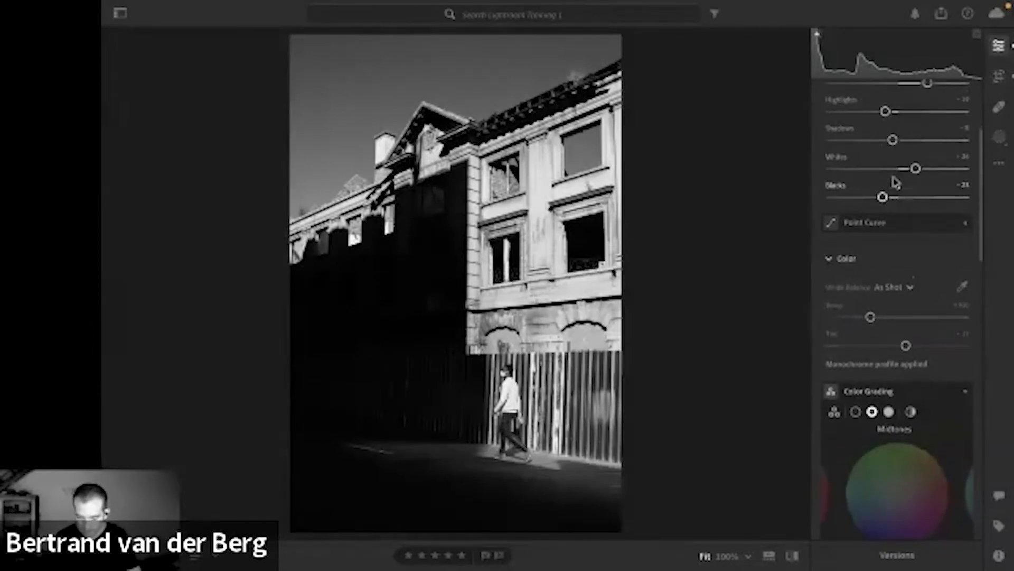
scroll(896, 183, "down", 8)
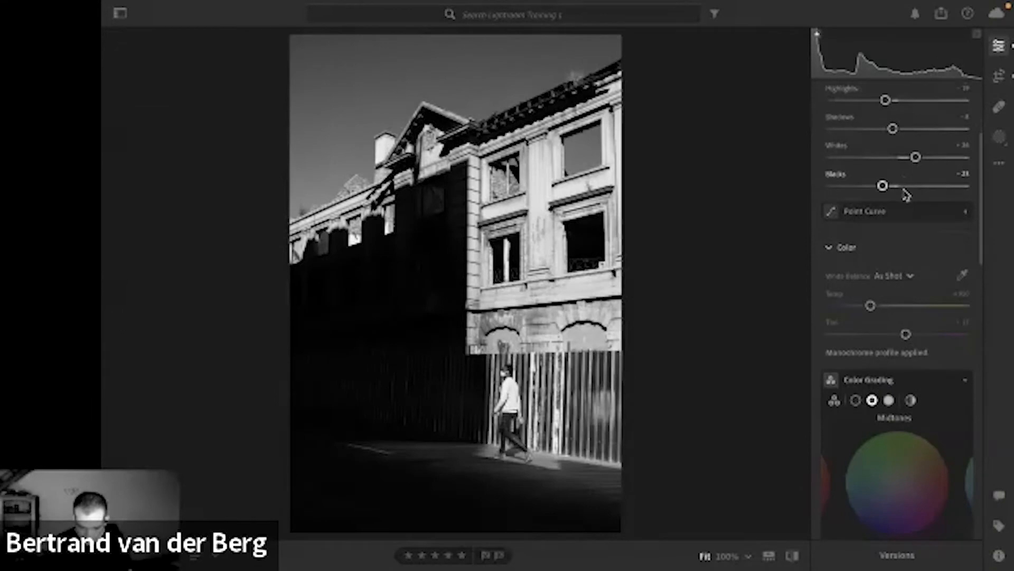
scroll(907, 195, "down", 20)
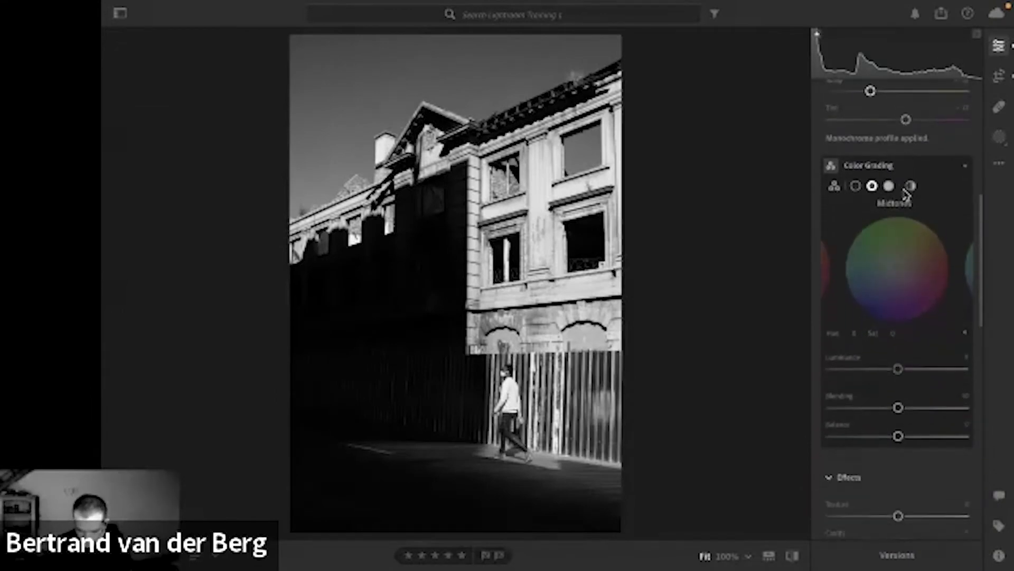
scroll(906, 195, "down", 2)
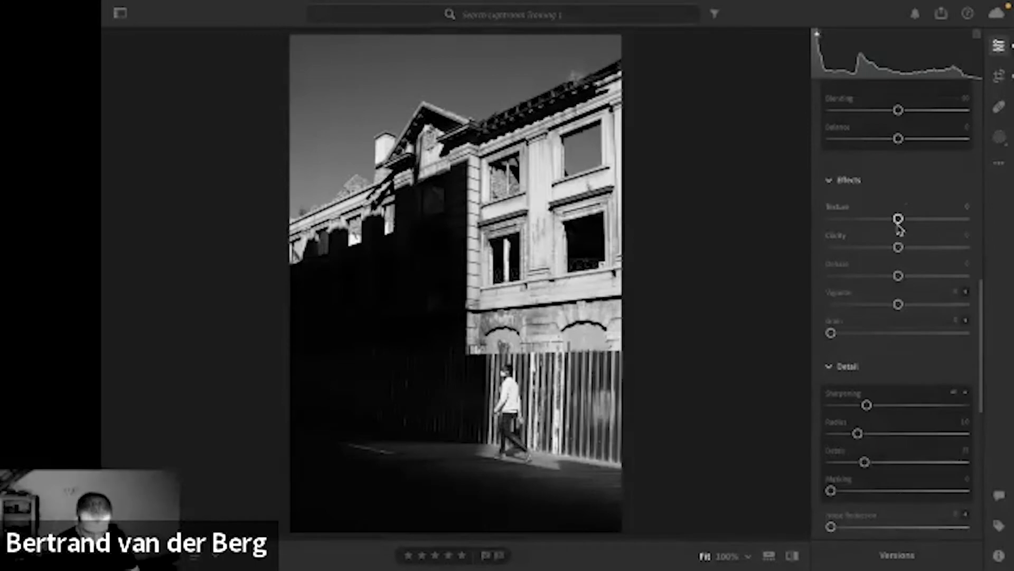
left_click_drag(899, 225, 889, 228)
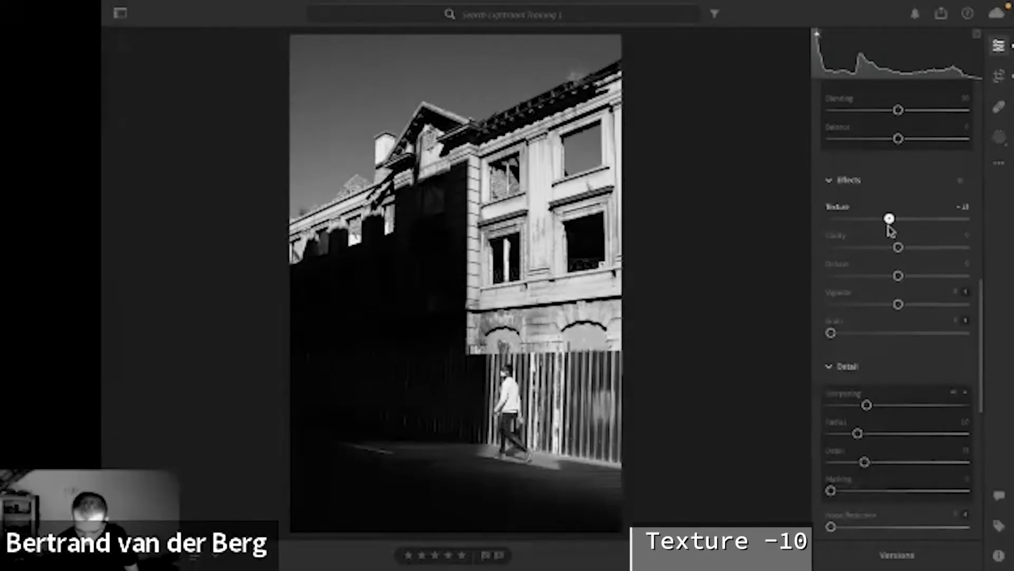
scroll(927, 242, "down", 1)
scroll(927, 242, "down", 3)
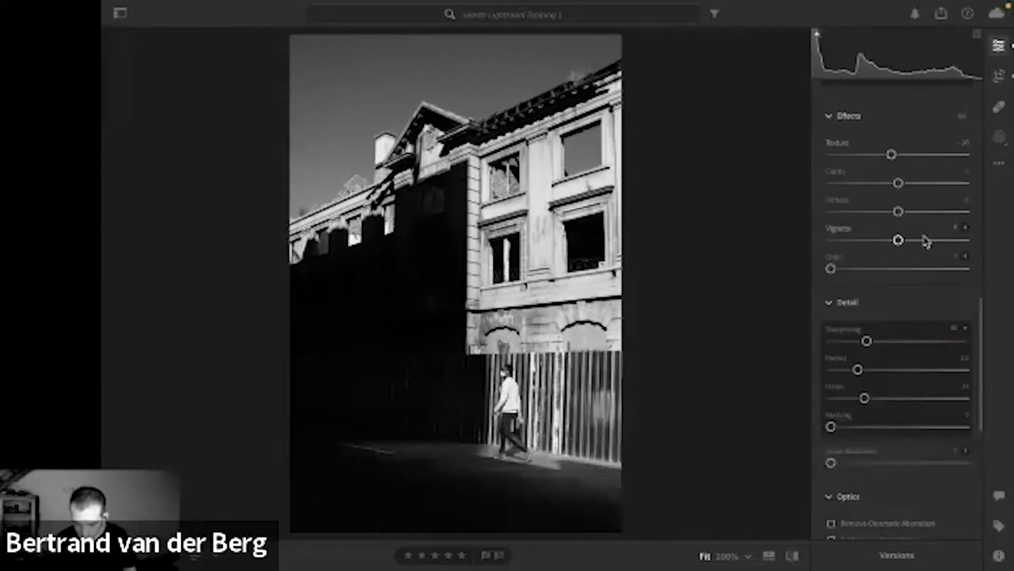
Add Grain of 17 and Noise Reduction of about 15 to the monochrome building photo.
scroll(926, 241, "down", 1)
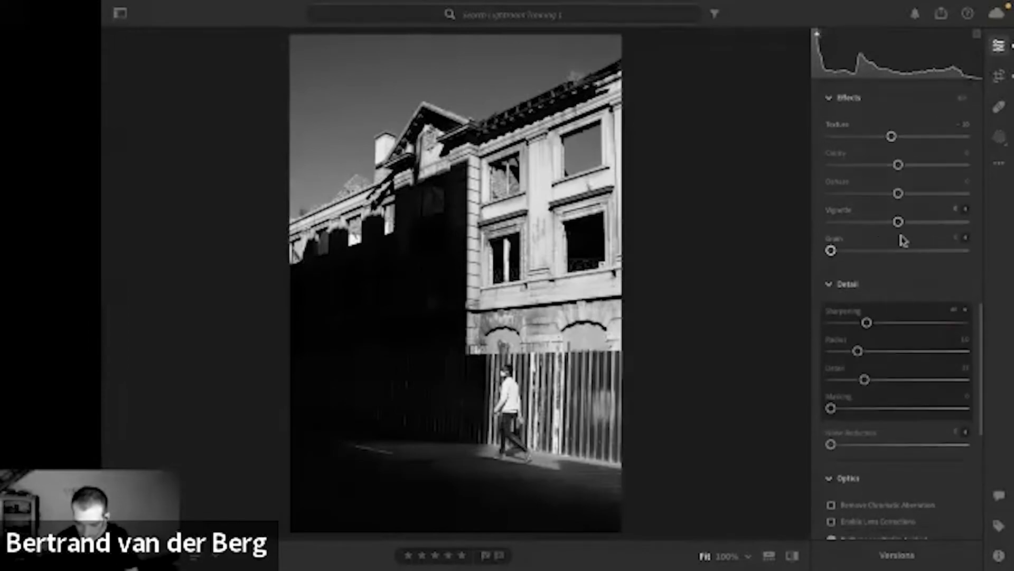
left_click_drag(832, 251, 856, 253)
scroll(855, 253, "down", 2)
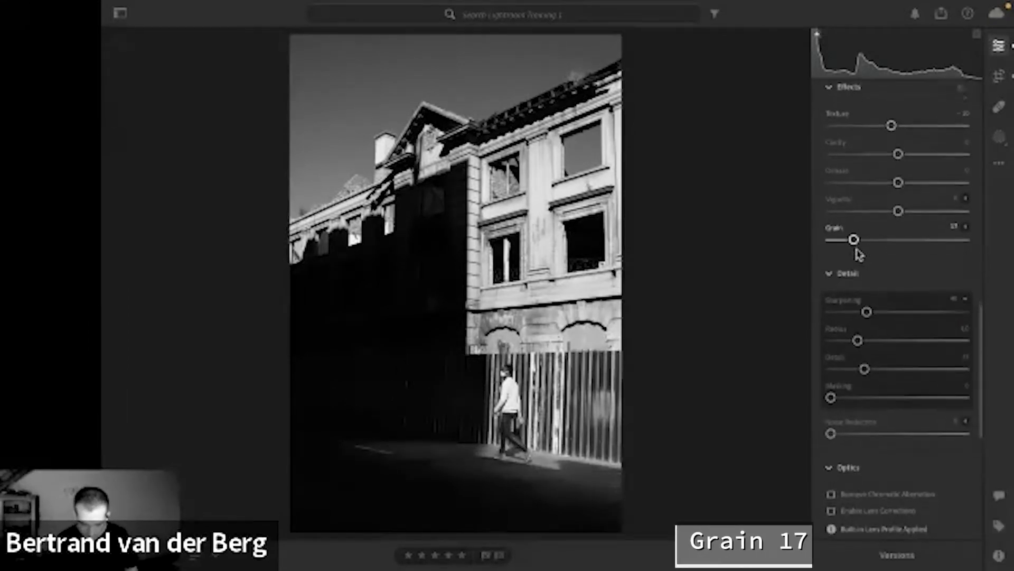
scroll(857, 253, "down", 2)
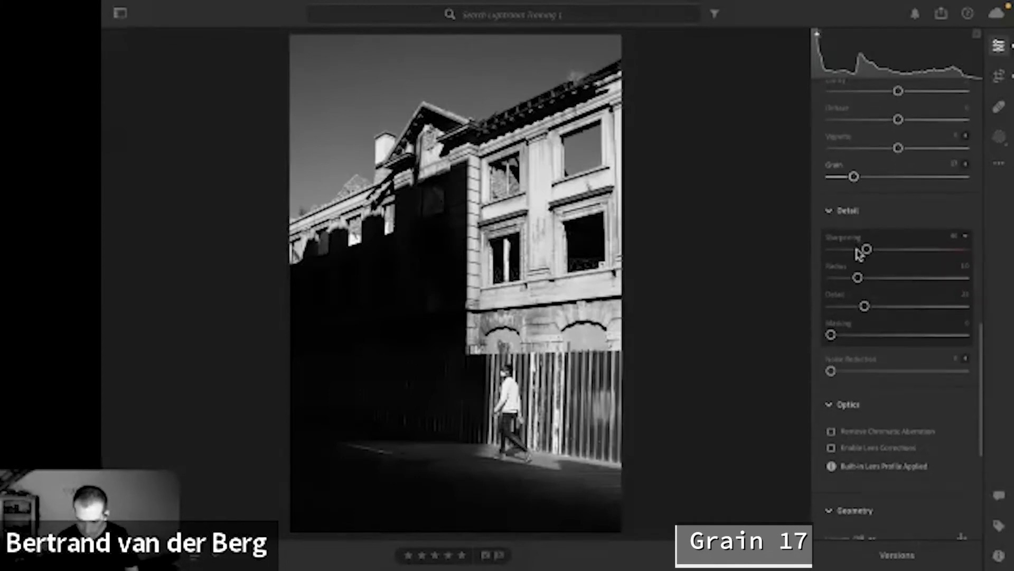
scroll(919, 315, "down", 4)
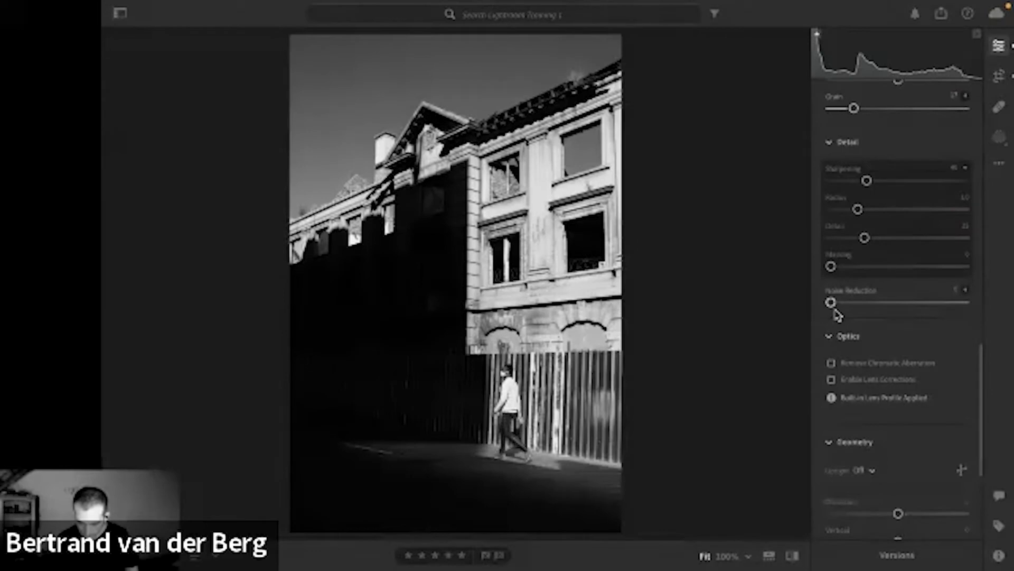
left_click_drag(834, 306, 852, 307)
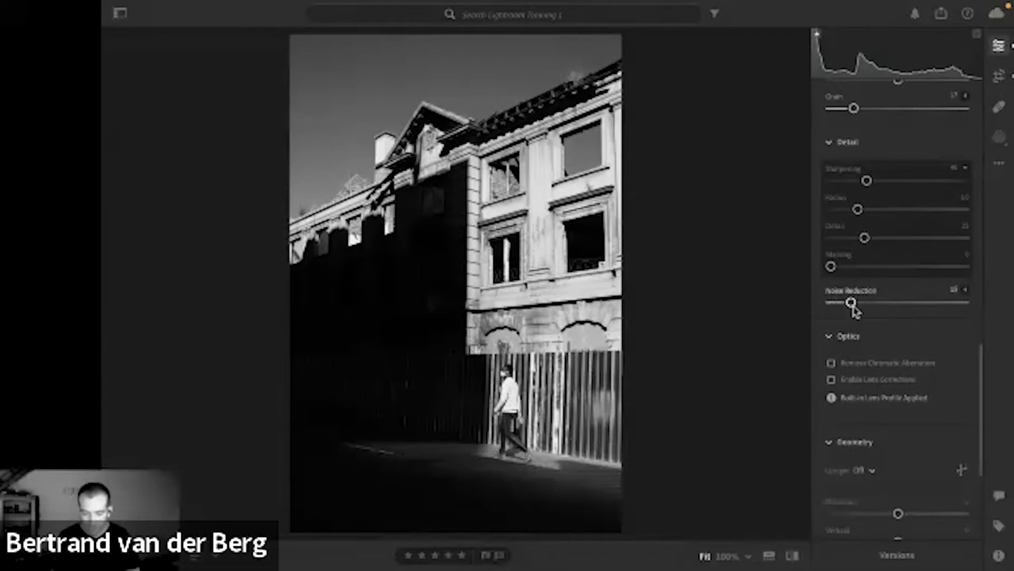
Review the monochrome photo's light, color, effects, detail and geometry settings, and compare the edited result with its original.
scroll(890, 292, "up", 1)
scroll(891, 295, "up", 10)
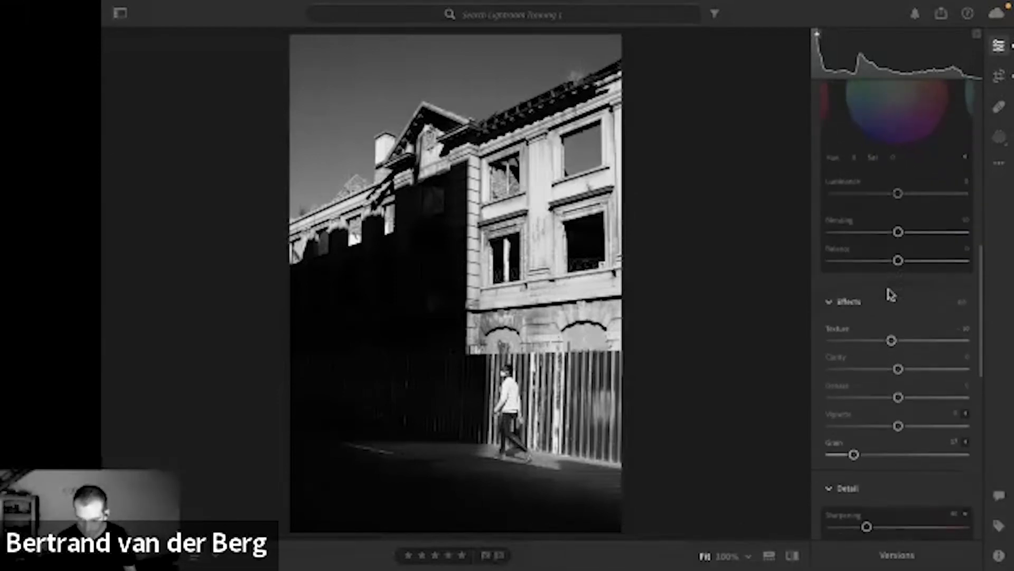
scroll(890, 294, "down", 3)
scroll(890, 294, "up", 12)
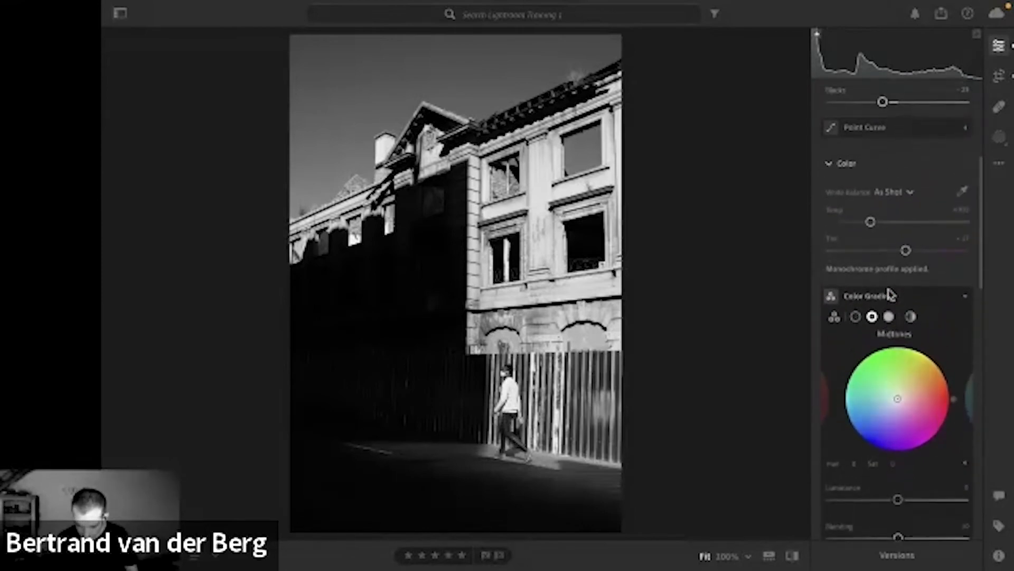
scroll(891, 294, "up", 3)
scroll(891, 295, "down", 14)
scroll(891, 294, "down", 1)
scroll(890, 295, "up", 18)
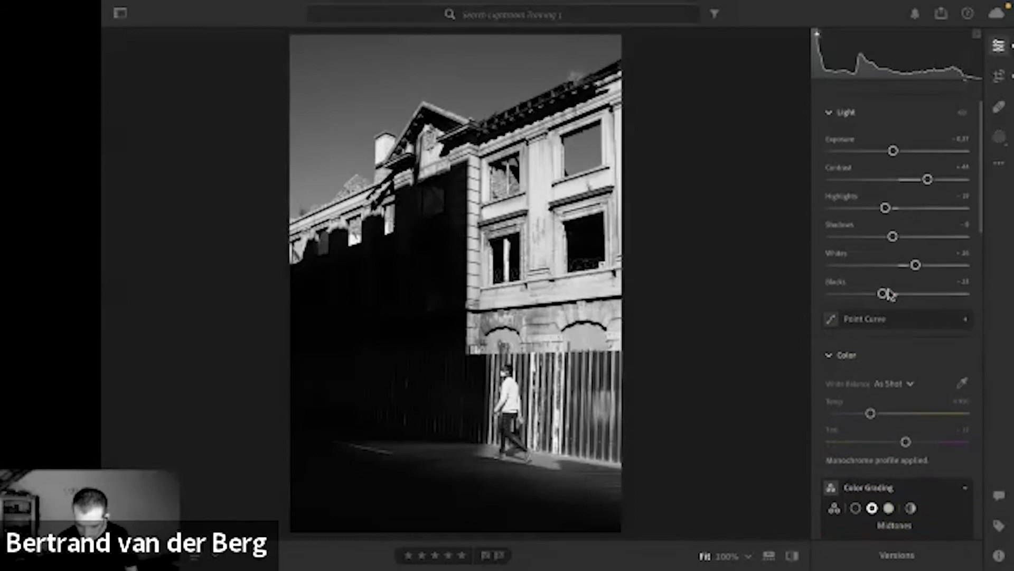
scroll(890, 294, "up", 1)
scroll(891, 294, "down", 6)
scroll(891, 294, "down", 12)
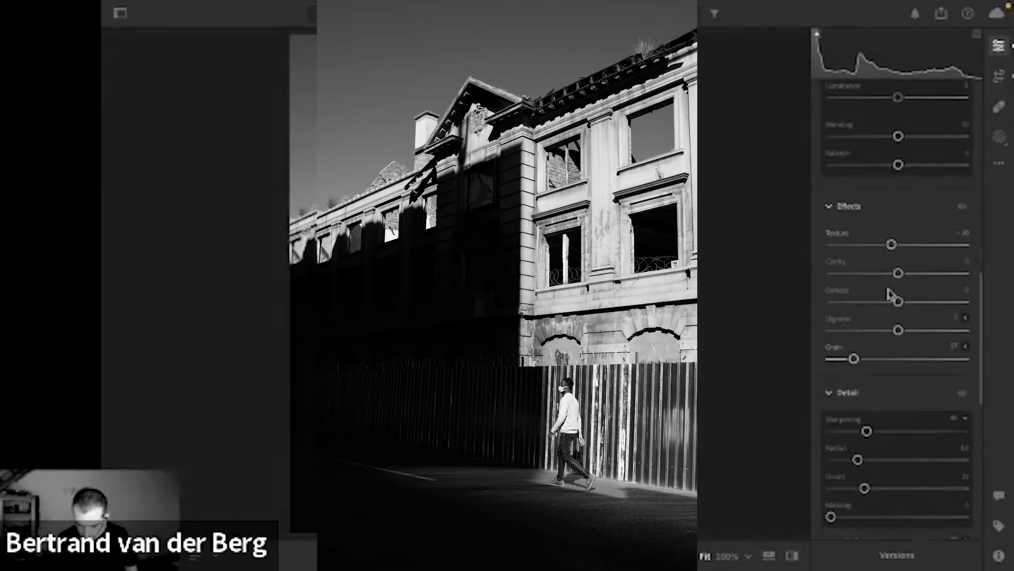
scroll(890, 294, "down", 10)
scroll(891, 294, "down", 1)
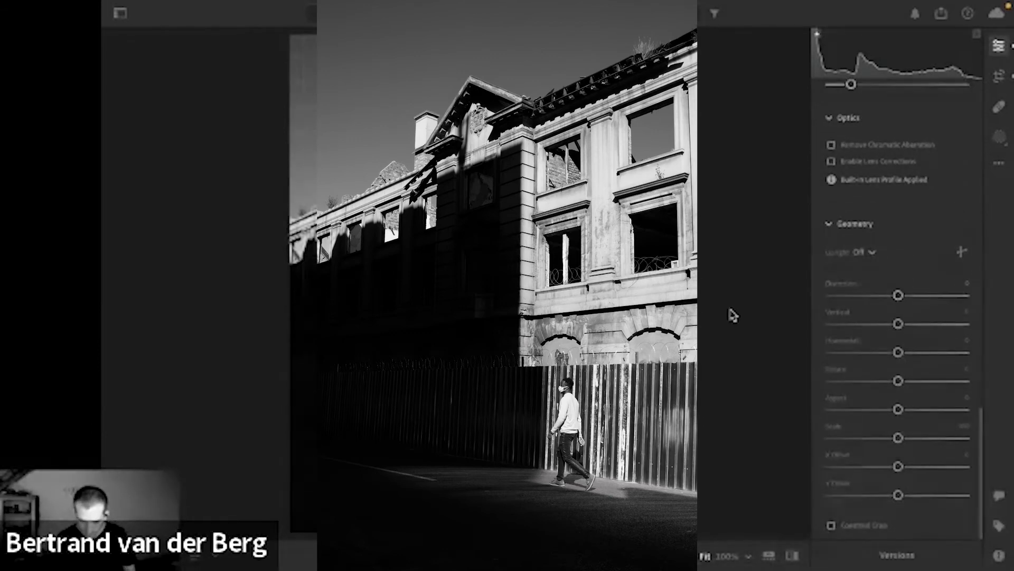
key("backslash")
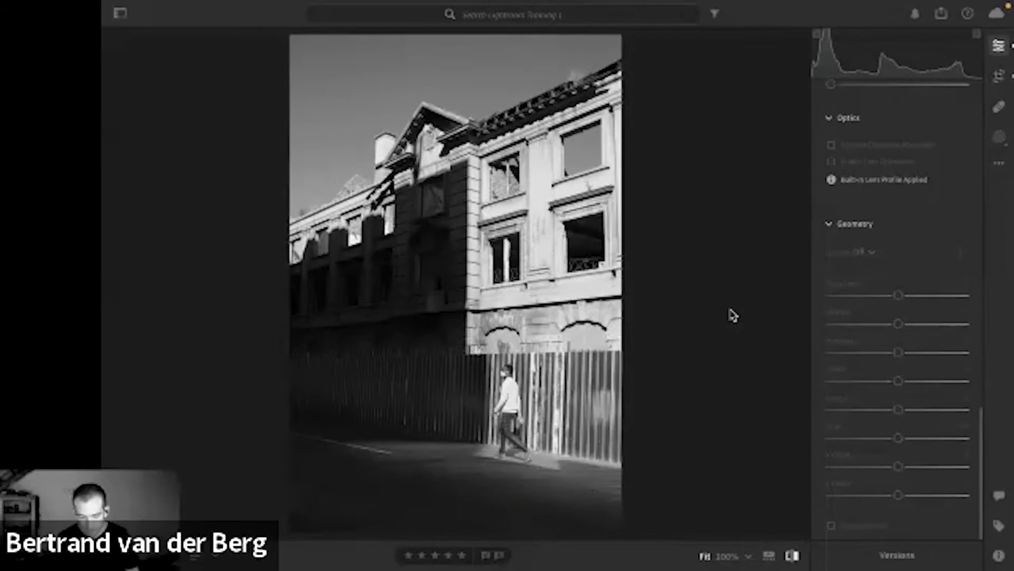
key("backslash")
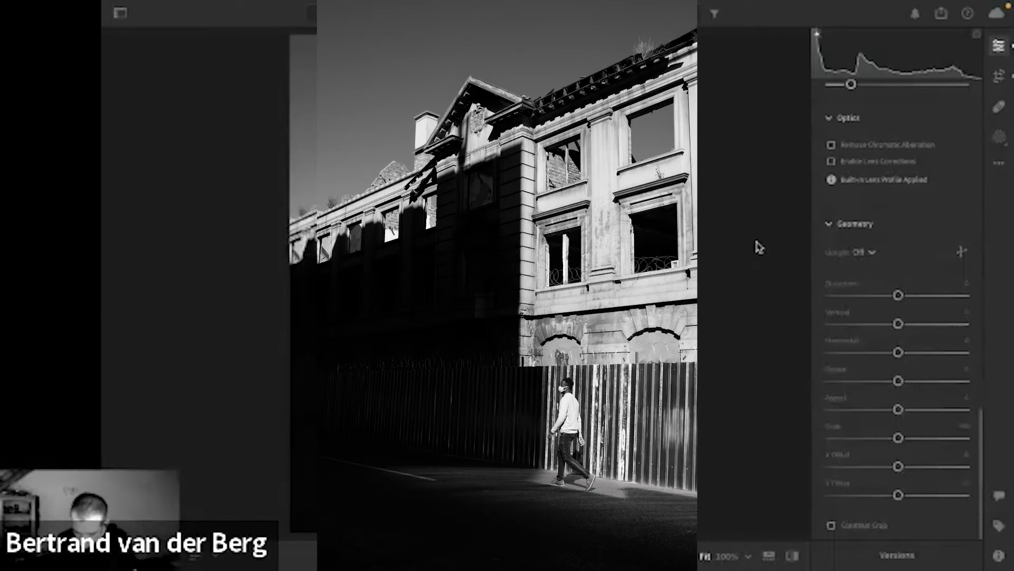
Open the next photo, of the person walking with an umbrella, and compare it with its original state.
key("Right")
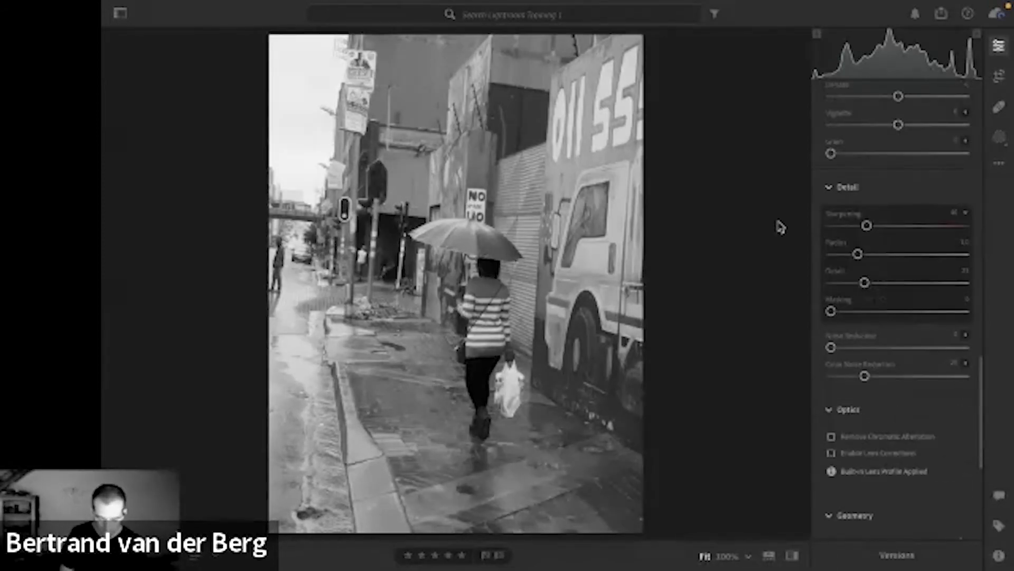
key("backslash")
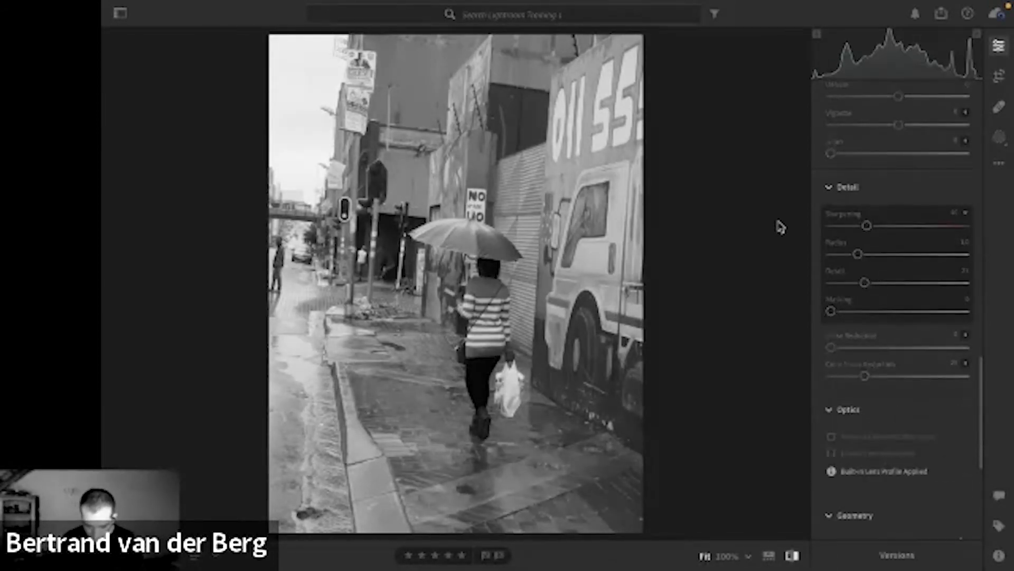
key("backslash")
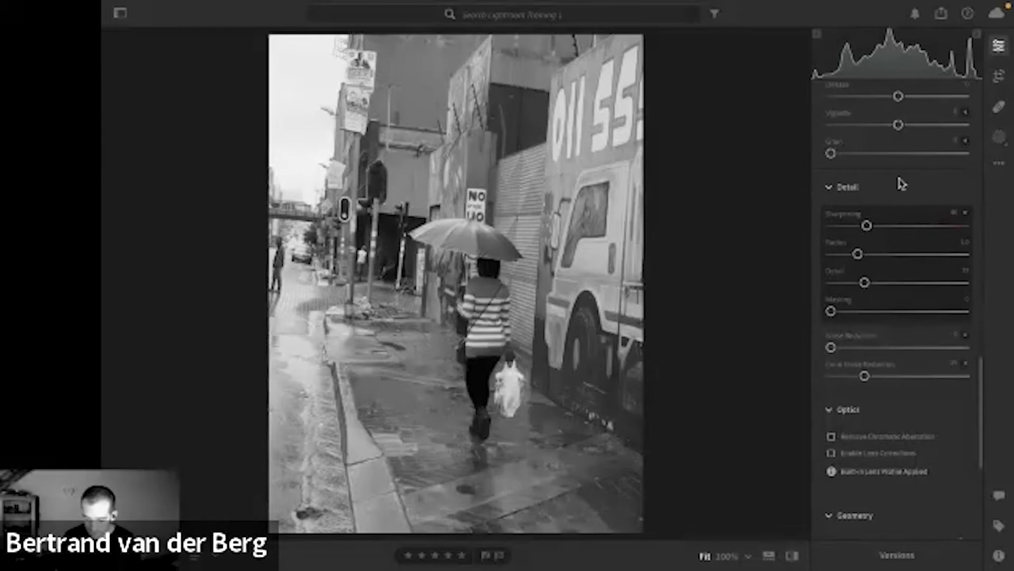
Change the umbrella photo's profile from black and white to the color profile Adobe Vivid.
scroll(901, 183, "up", 8)
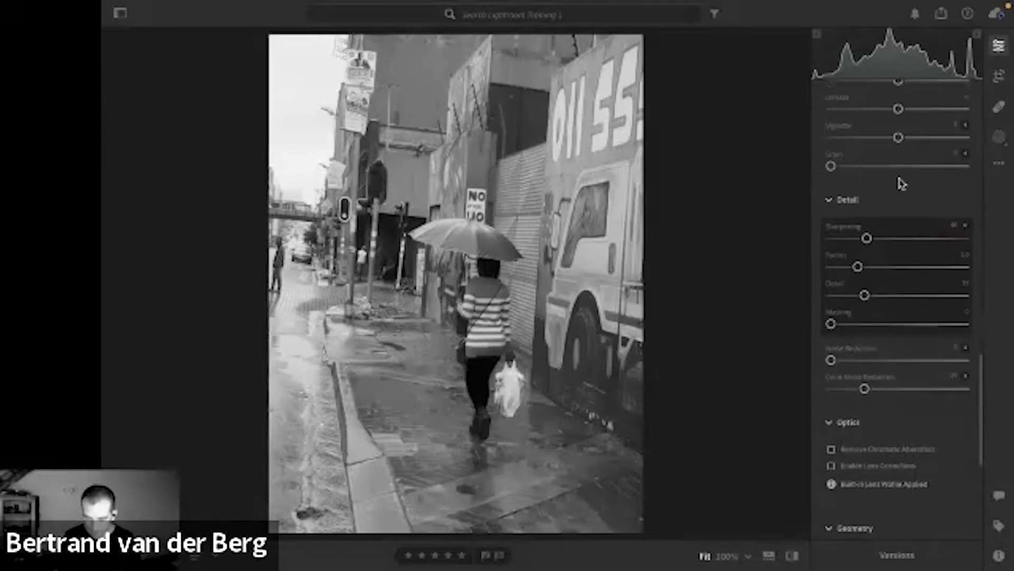
scroll(898, 180, "up", 10)
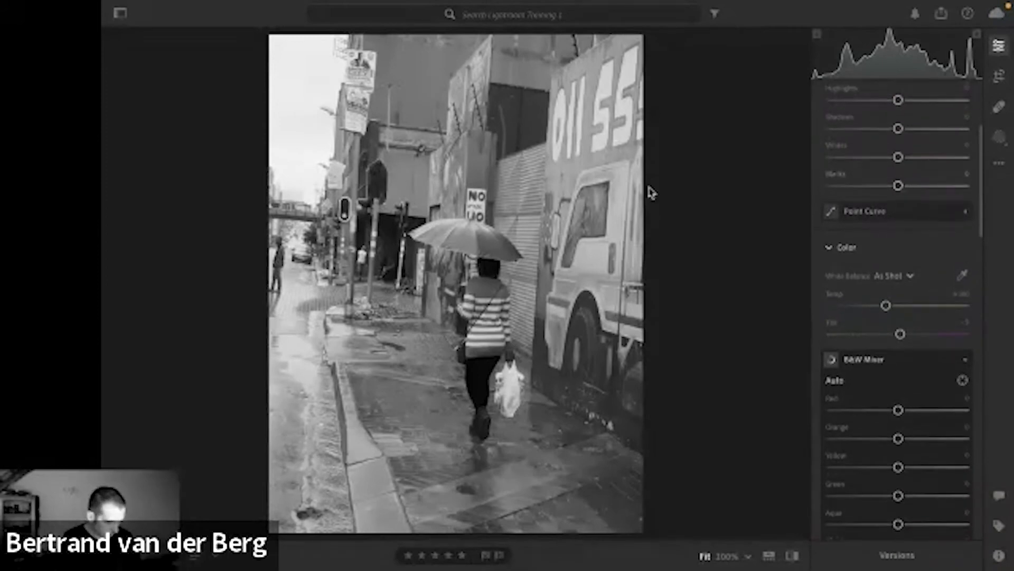
scroll(914, 154, "up", 5)
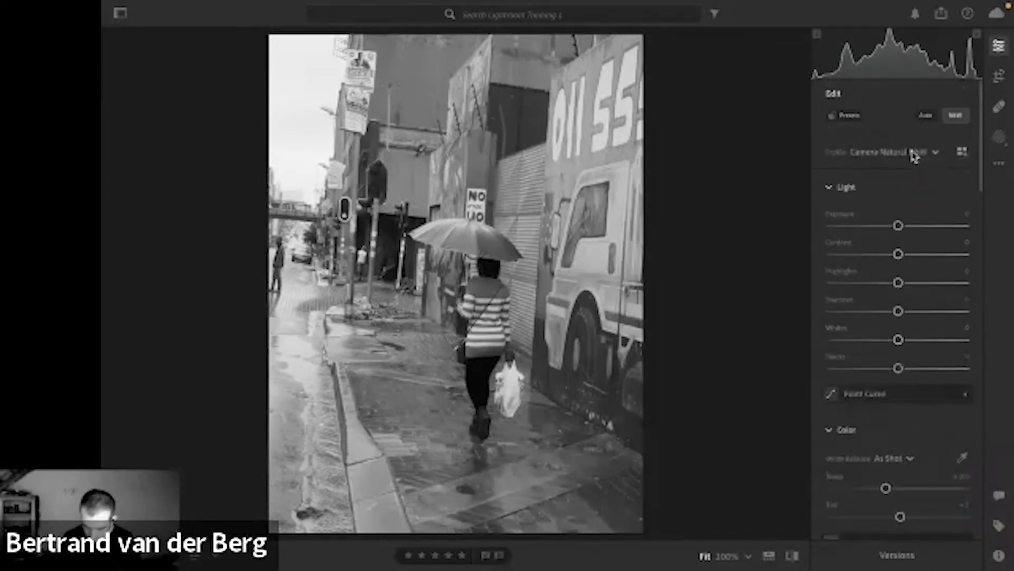
left_click(934, 153)
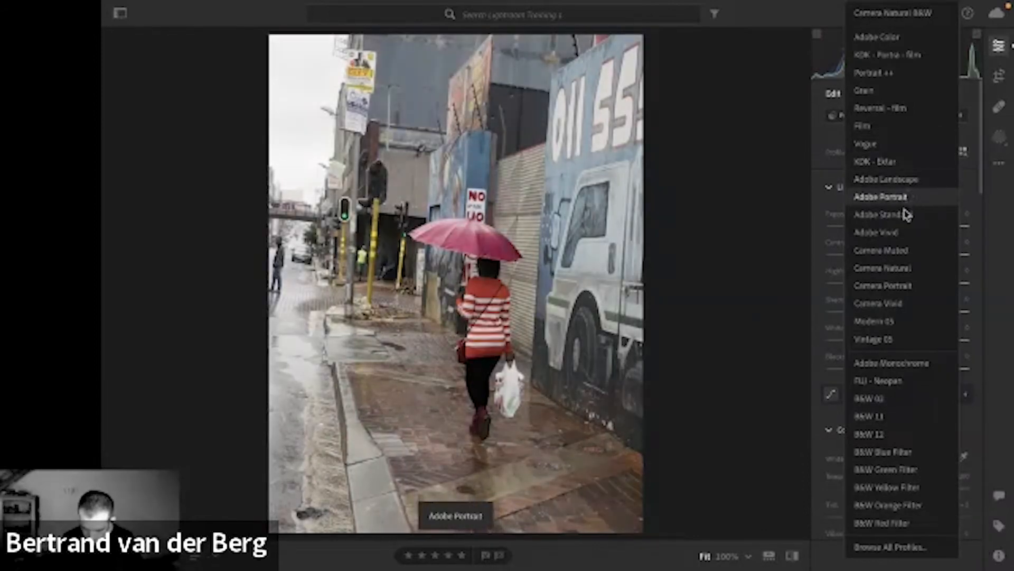
left_click(903, 234)
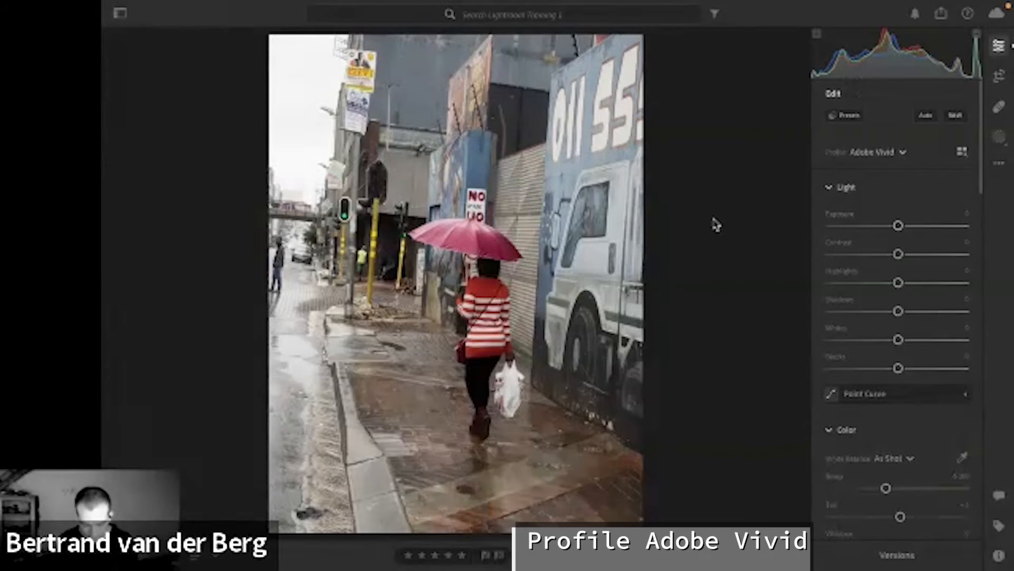
Crop the umbrella photo slightly tighter around the walking person and the painted truck.
key("c")
left_click_drag(714, 221, 720, 229)
key("Return")
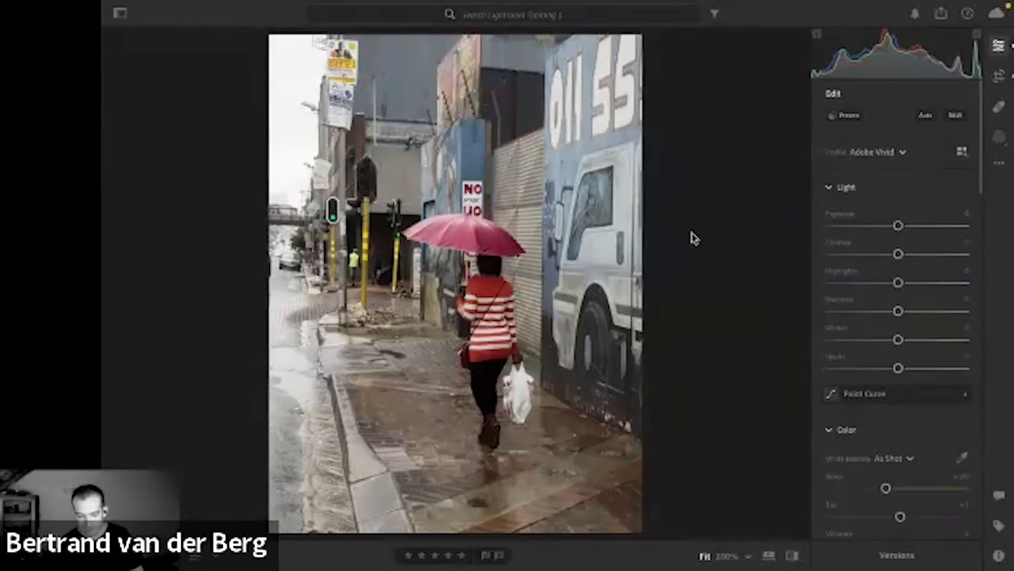
Compare the cropped color version of the umbrella photo with its black-and-white original.
key("v")
key("Right")
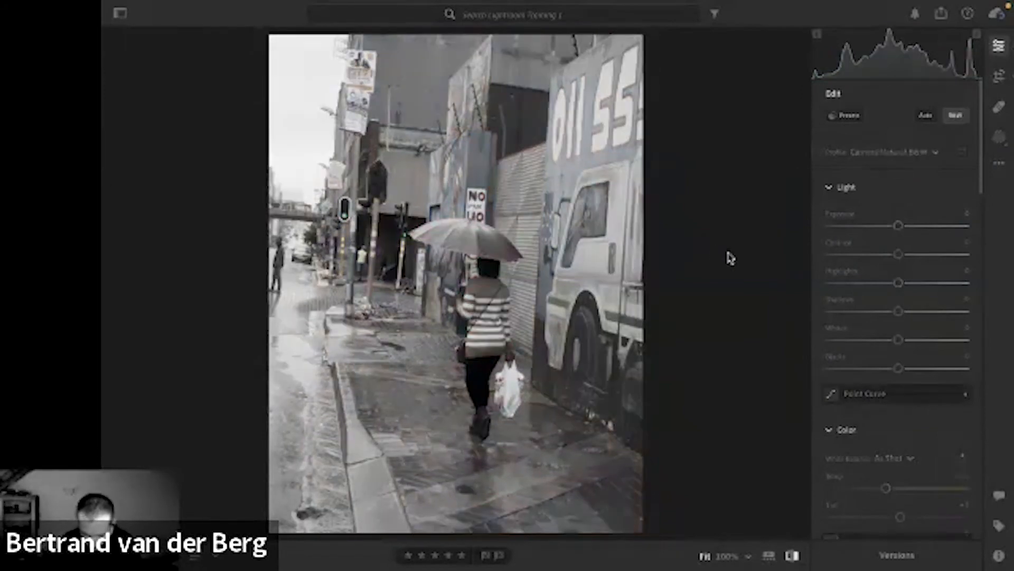
key("Left")
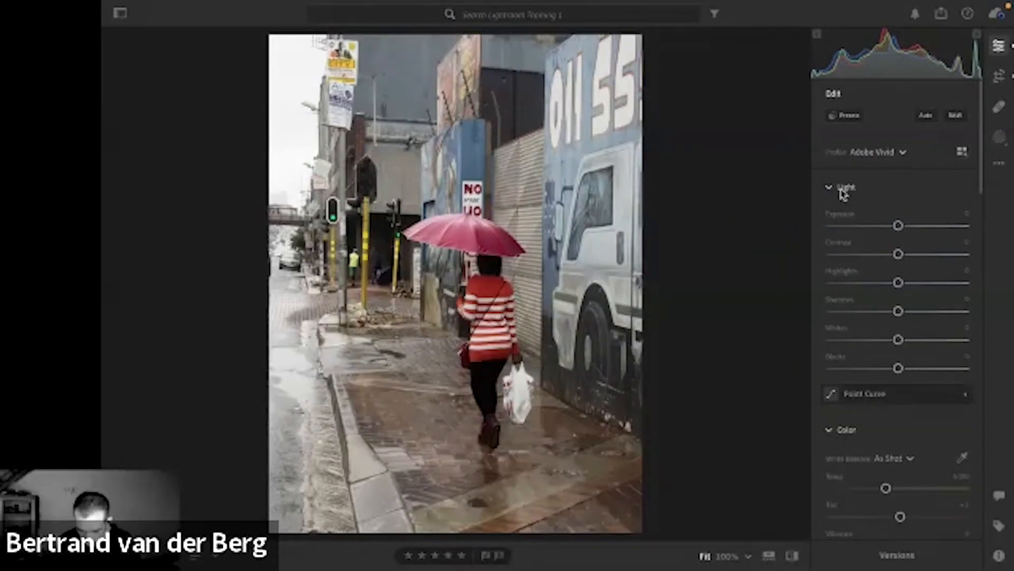
Flatten the umbrella photo's tones by setting Contrast to -20, Whites to -44 and Blacks to +47.
scroll(875, 195, "down", 5)
scroll(875, 195, "up", 2)
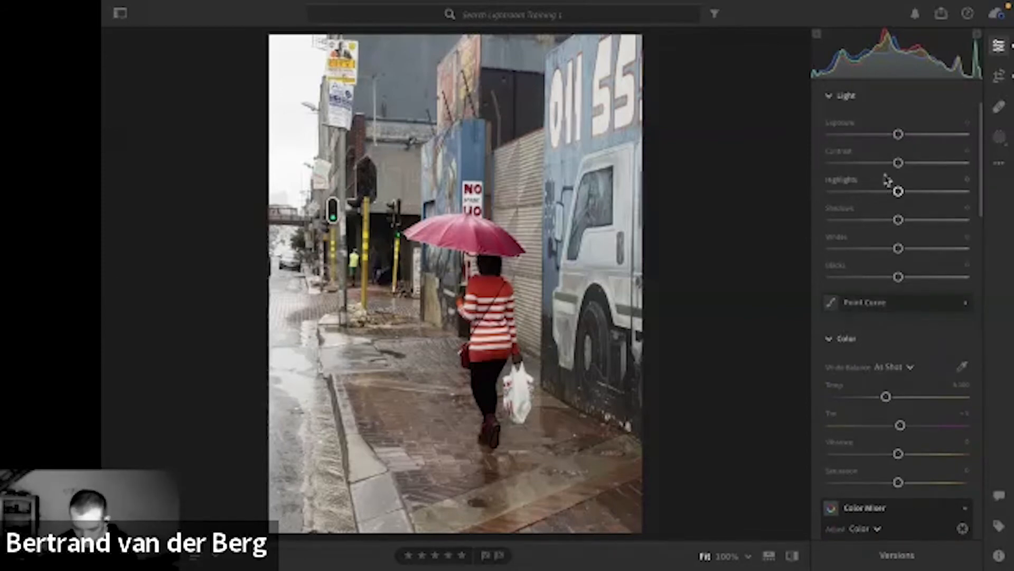
left_click_drag(898, 163, 885, 163)
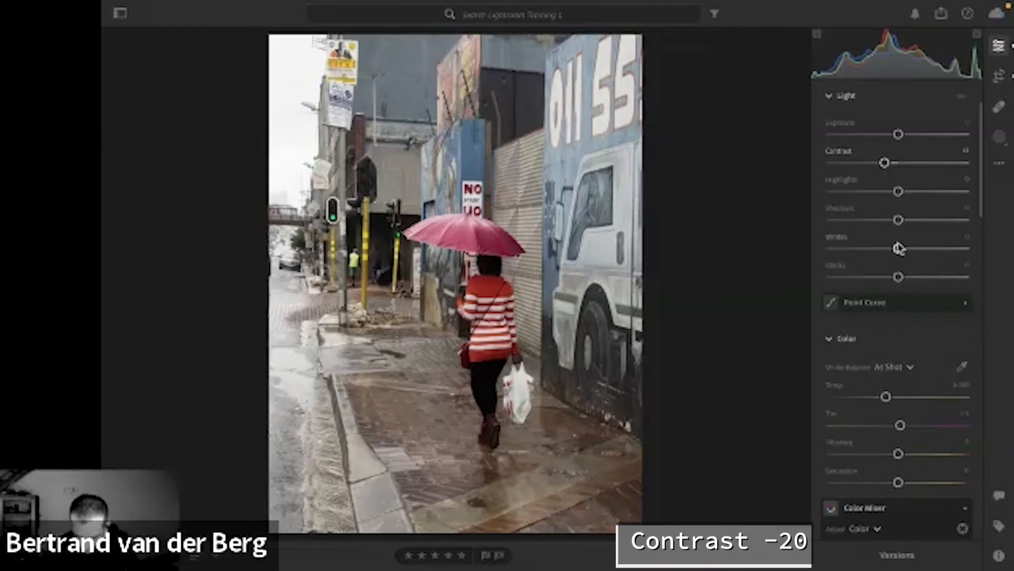
left_click_drag(898, 249, 930, 274)
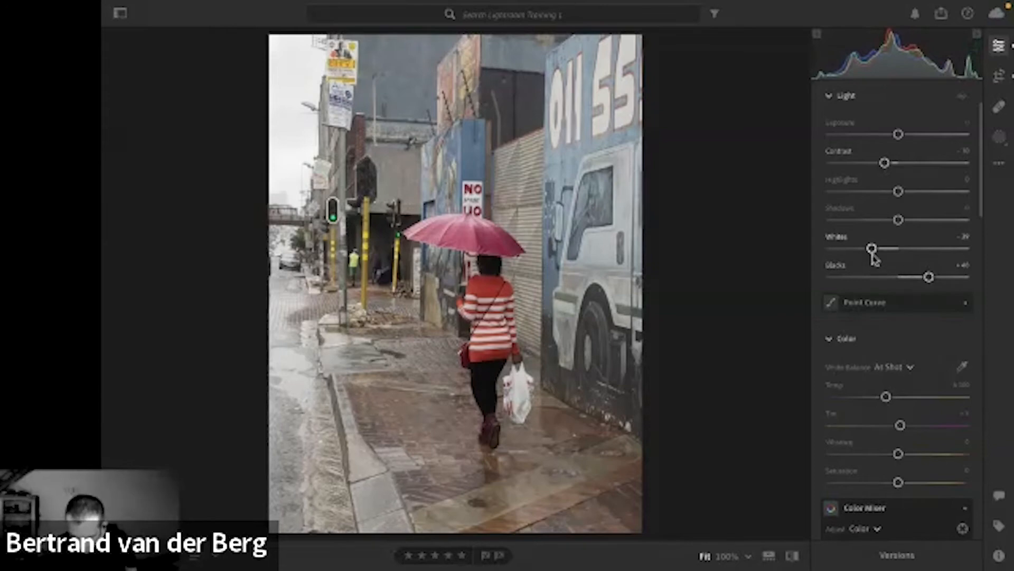
left_click_drag(873, 255, 868, 256)
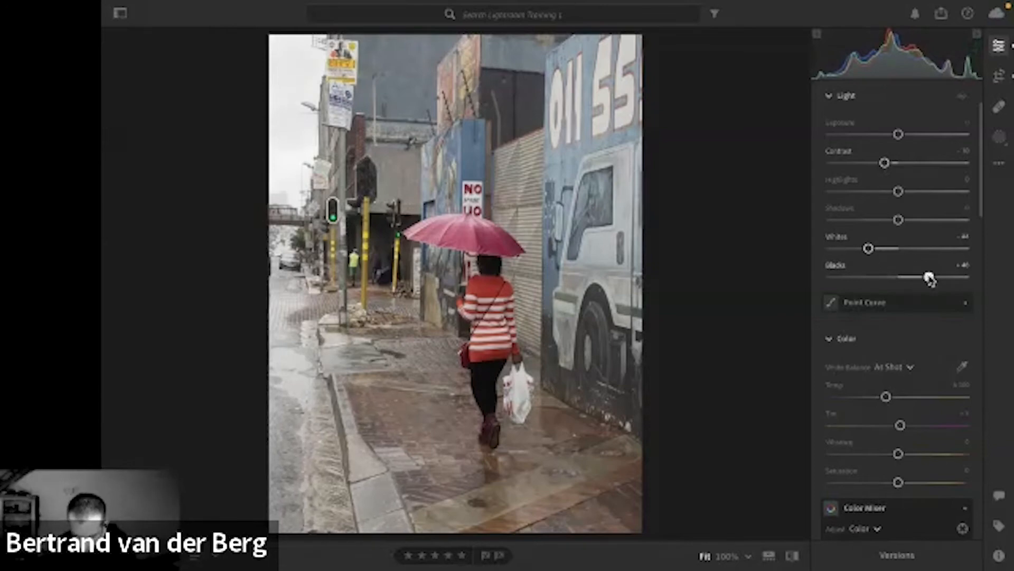
left_click_drag(929, 279, 929, 277)
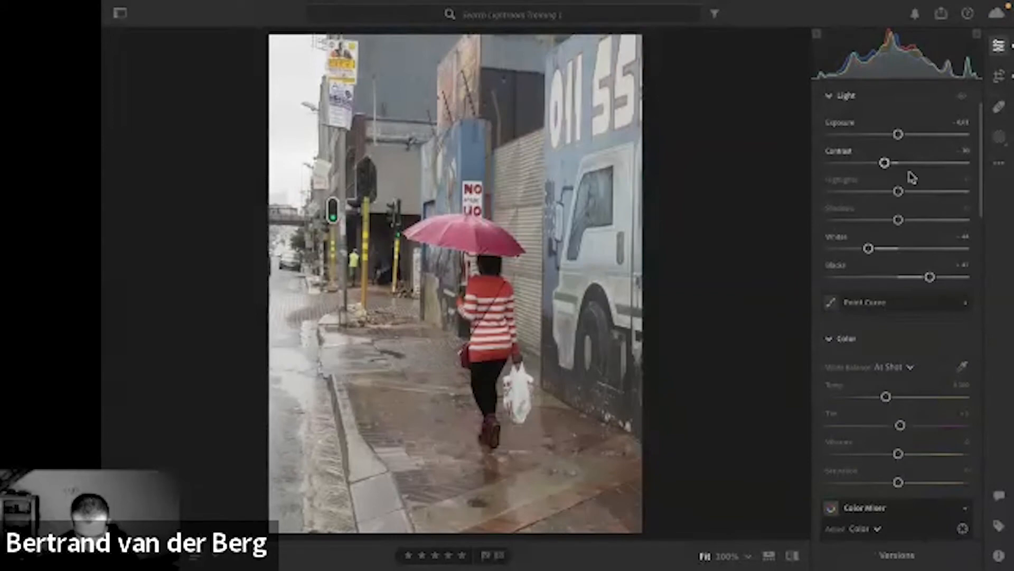
Cool the umbrella photo's white balance by lowering the color temperature.
scroll(915, 204, "down", 1)
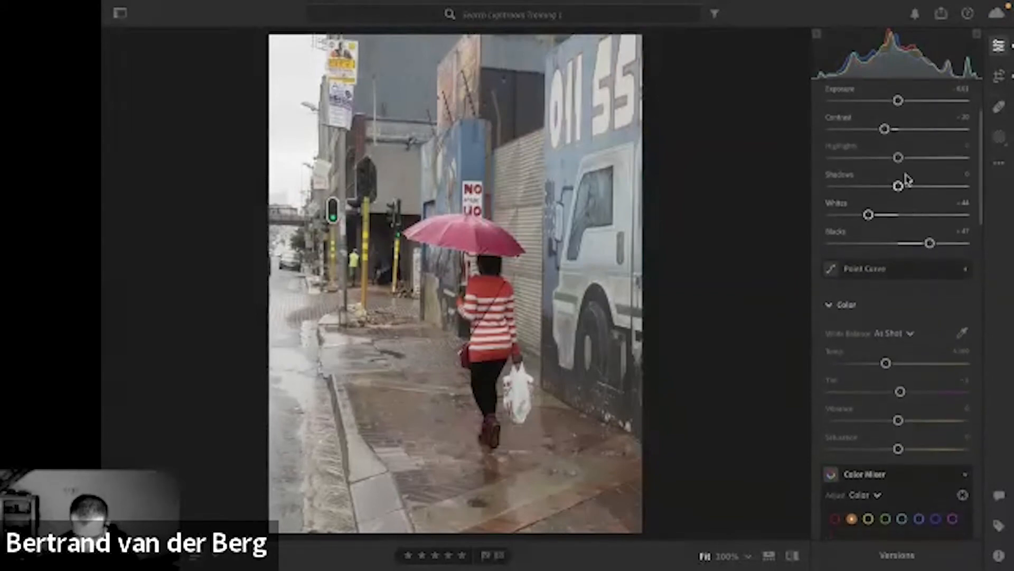
scroll(908, 236, "down", 5)
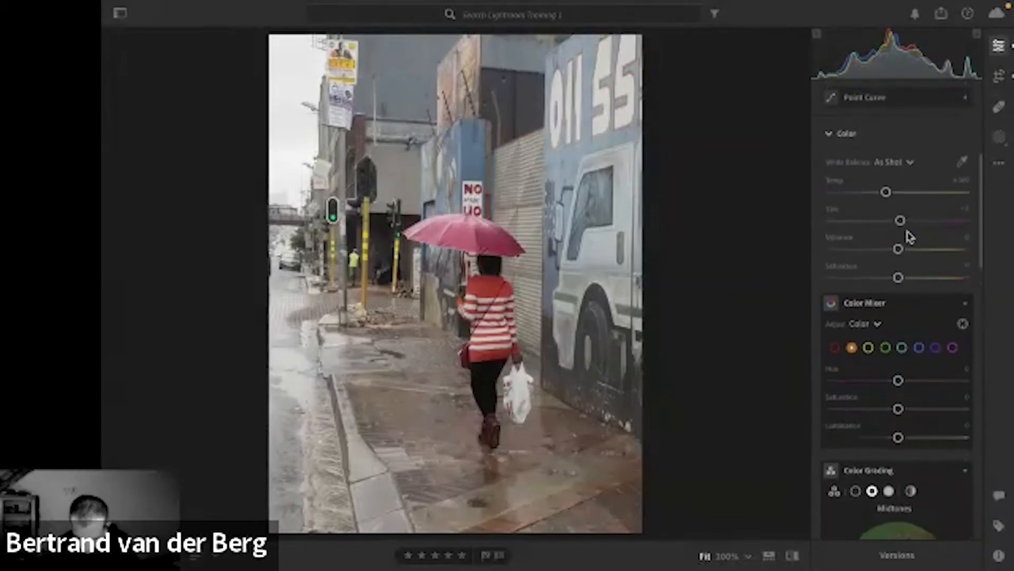
mouse_move(887, 195)
left_mouse_down()
mouse_move(877, 195)
mouse_move(890, 195)
left_mouse_up()
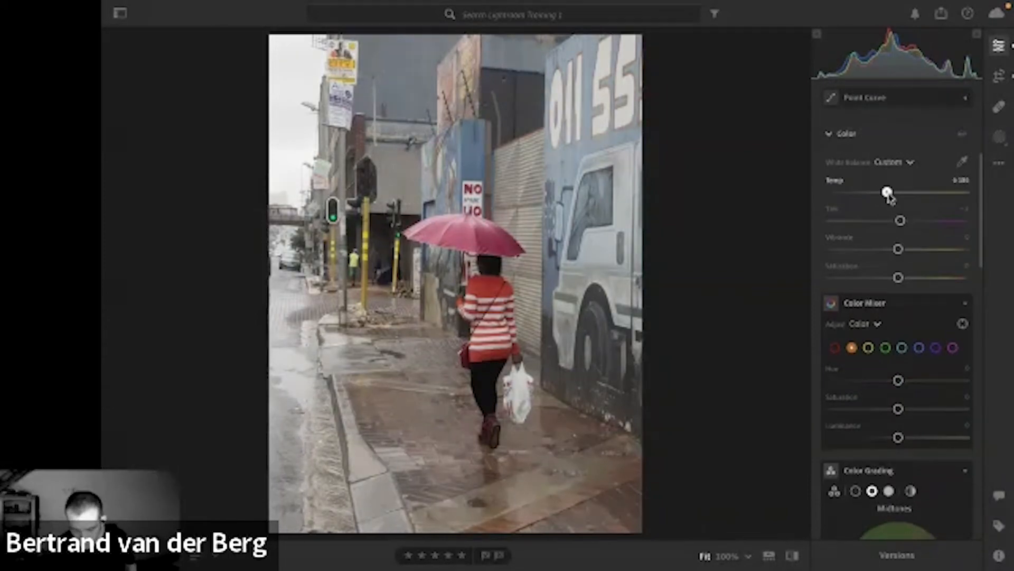
left_click_drag(889, 197, 876, 198)
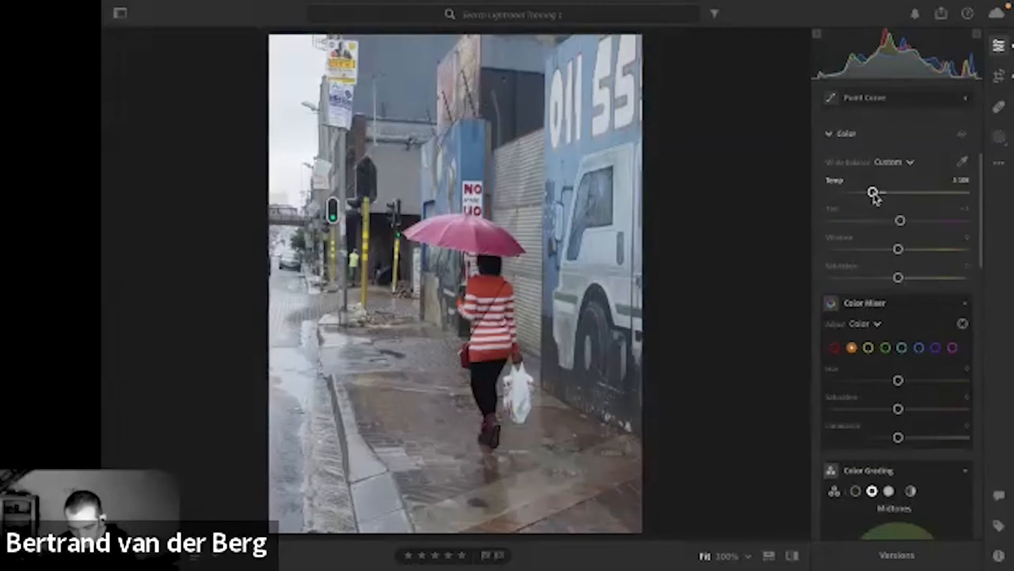
Reduce the umbrella photo's Vibrance to about -11 to mute its colors slightly.
scroll(917, 215, "down", 1)
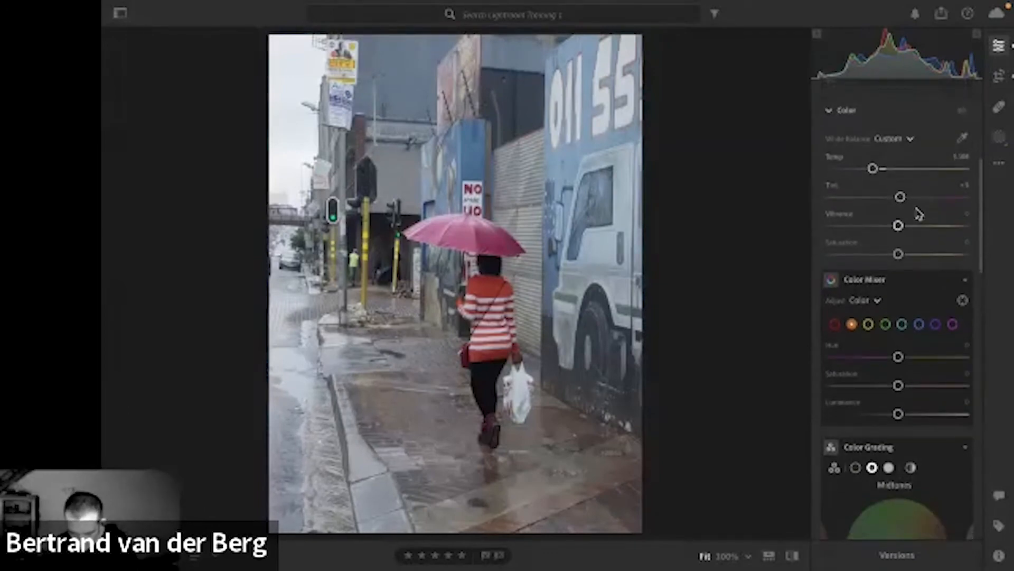
scroll(917, 214, "down", 1)
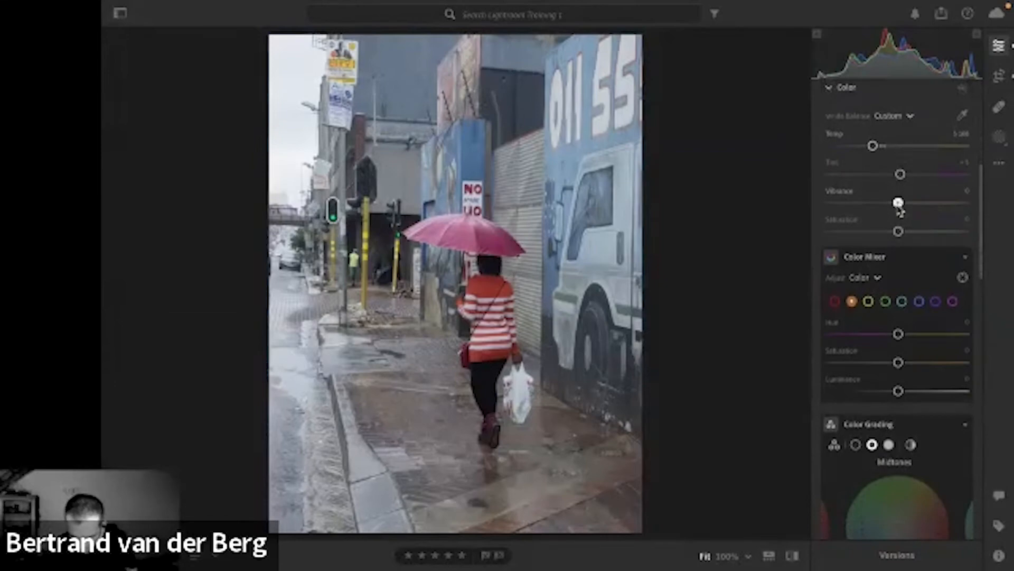
left_click_drag(898, 207, 890, 208)
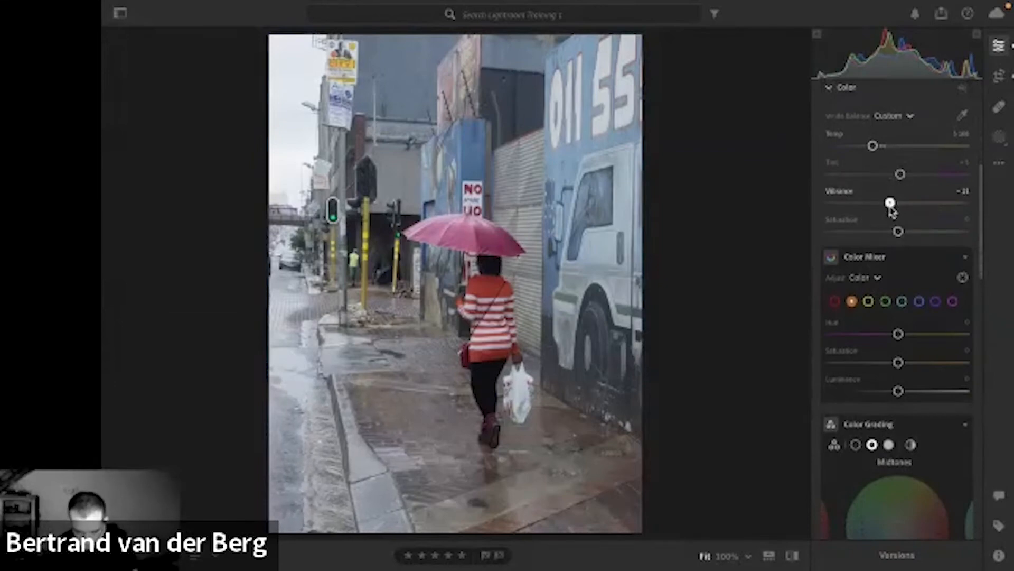
In the Color Mixer, set the reds' Saturation to +9 and lower their Luminance to about -11.
scroll(891, 211, "down", 1)
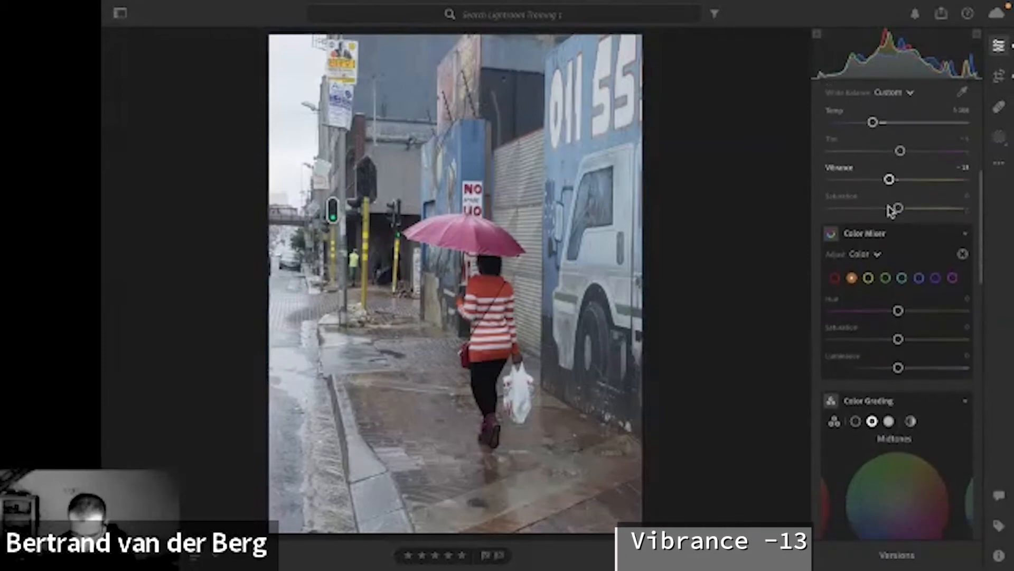
scroll(891, 211, "down", 2)
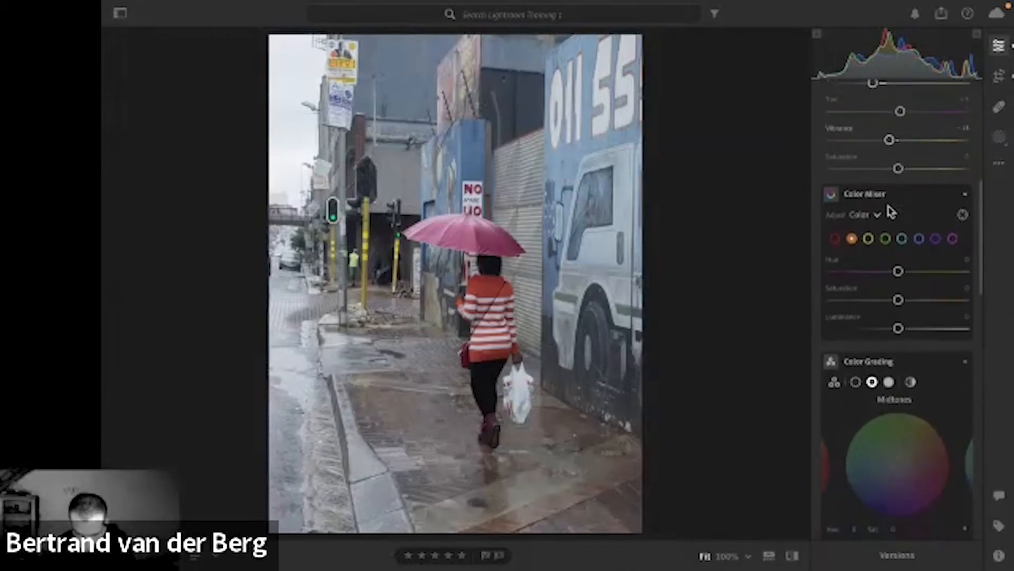
scroll(891, 211, "down", 3)
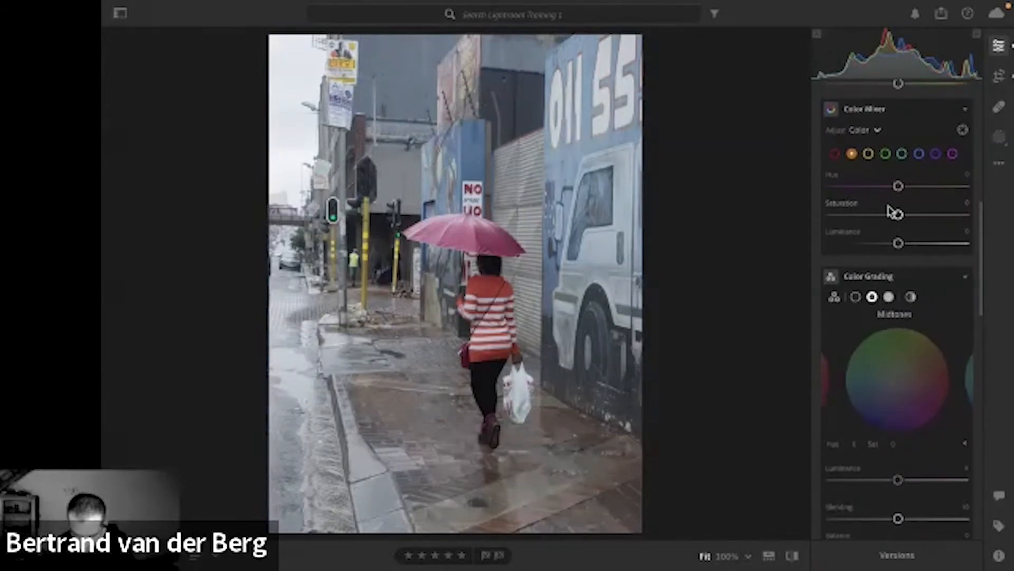
scroll(893, 211, "down", 1)
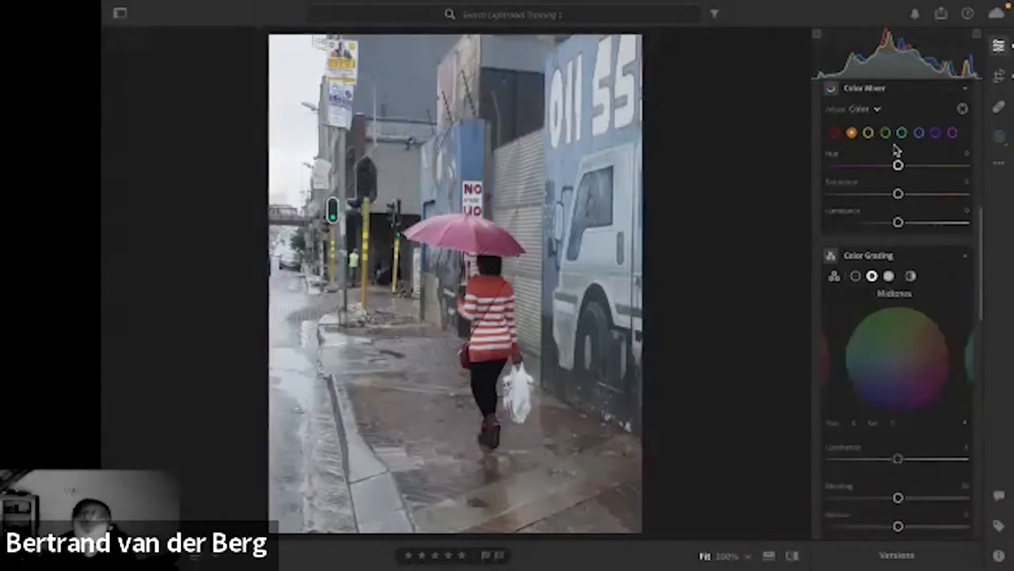
left_click(834, 133)
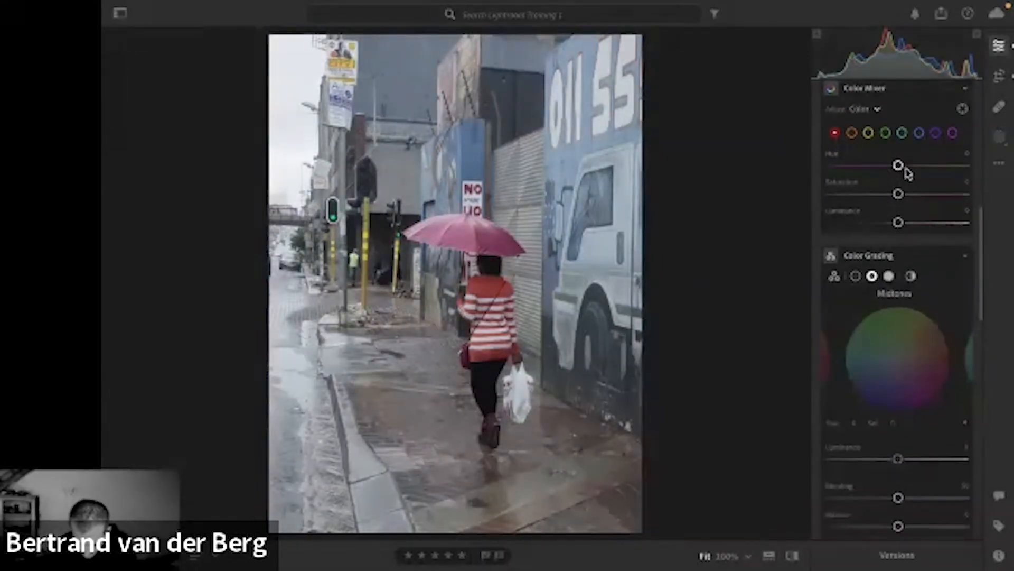
left_click_drag(900, 224, 904, 195)
Tint the umbrella photo's shadows blue in Color Grading with Hue 223 and Saturation 24.
scroll(905, 195, "down", 4)
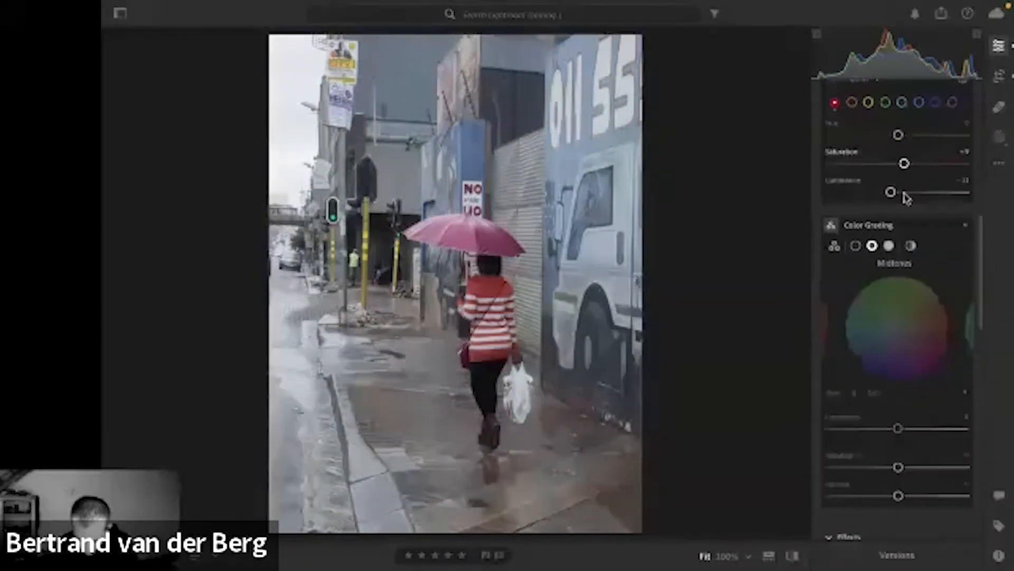
scroll(905, 196, "down", 2)
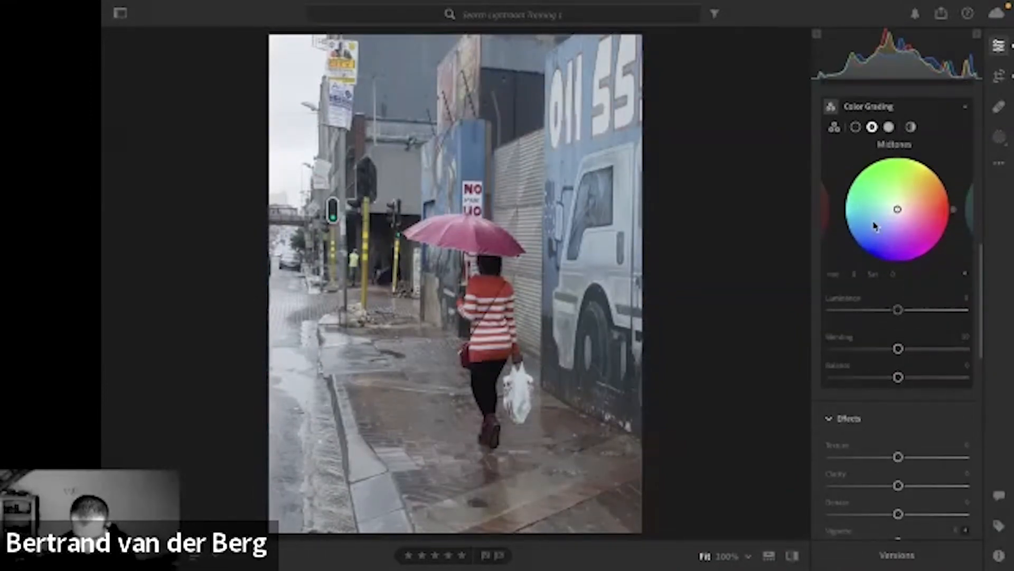
left_click(856, 127)
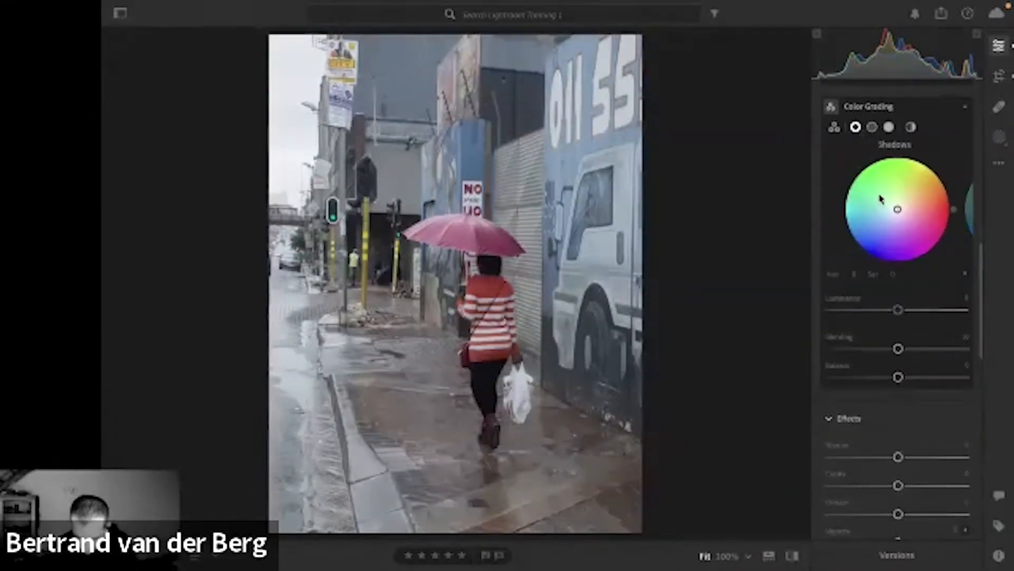
left_click_drag(897, 206, 888, 219)
scroll(891, 252, "down", 1)
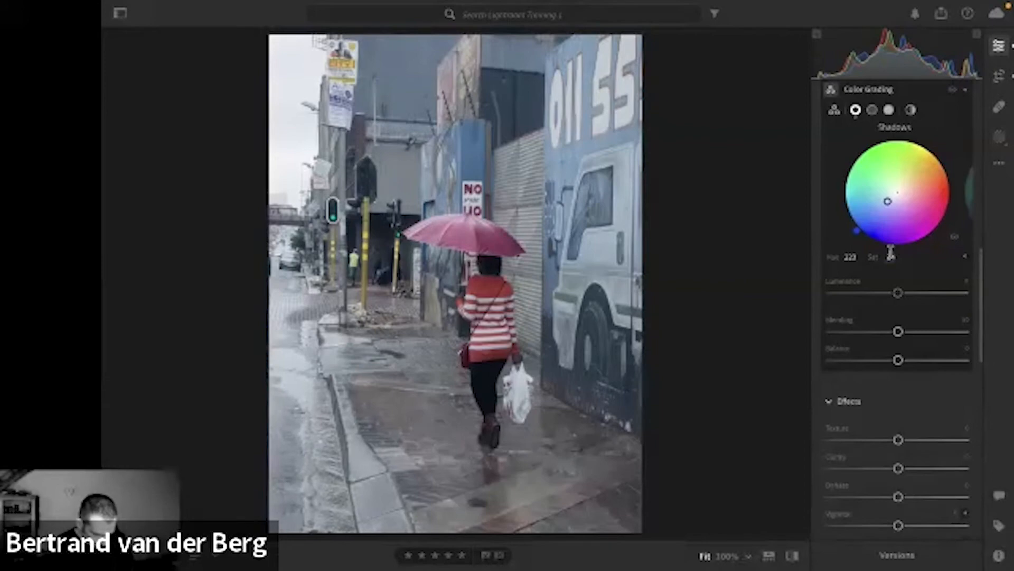
scroll(892, 255, "down", 8)
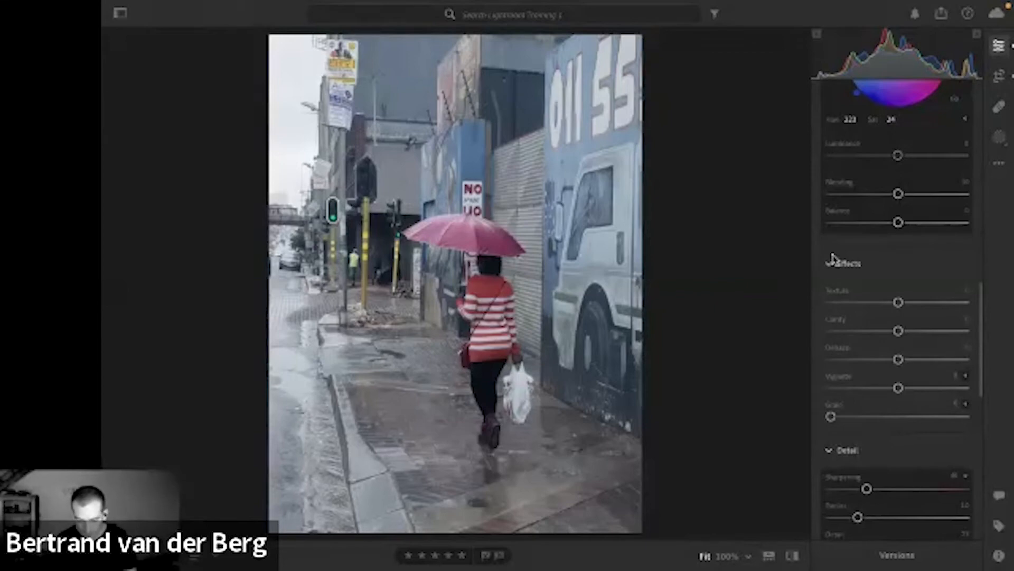
Try removing the aqua and blue tones by setting both colors' Saturation to -100 in the Color Mixer.
scroll(842, 254, "up", 4)
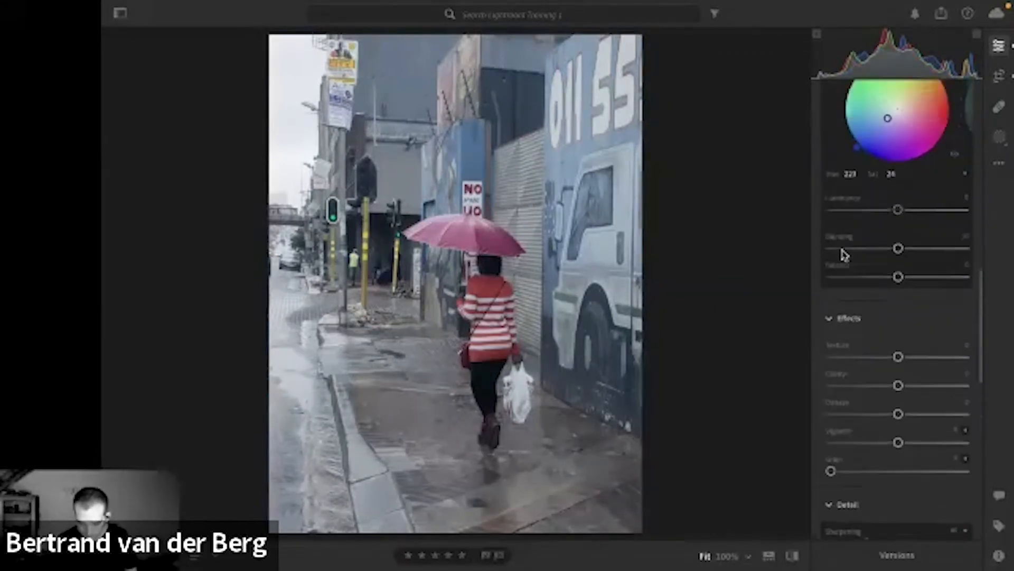
scroll(842, 255, "up", 5)
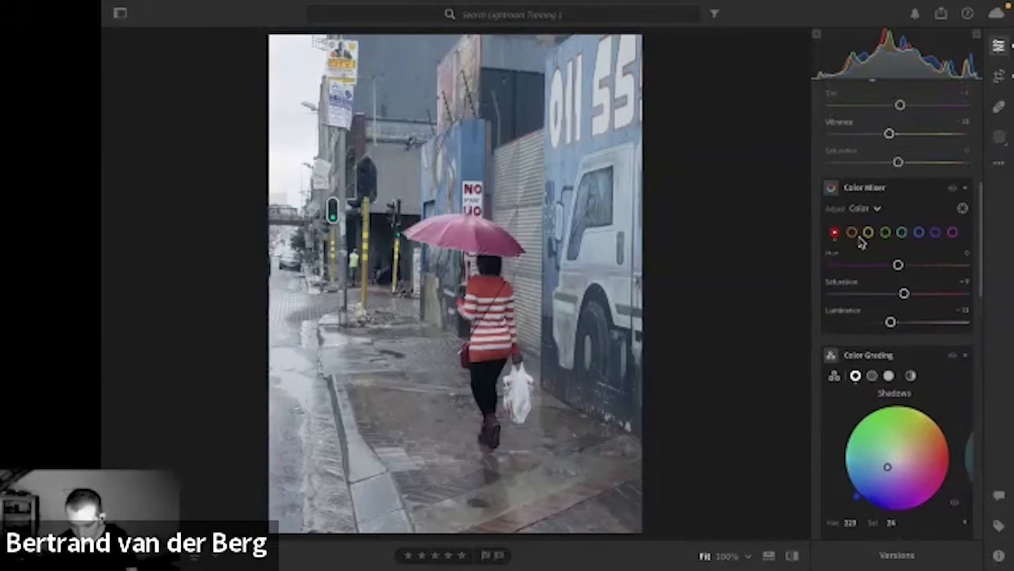
left_click(852, 232)
left_click(868, 233)
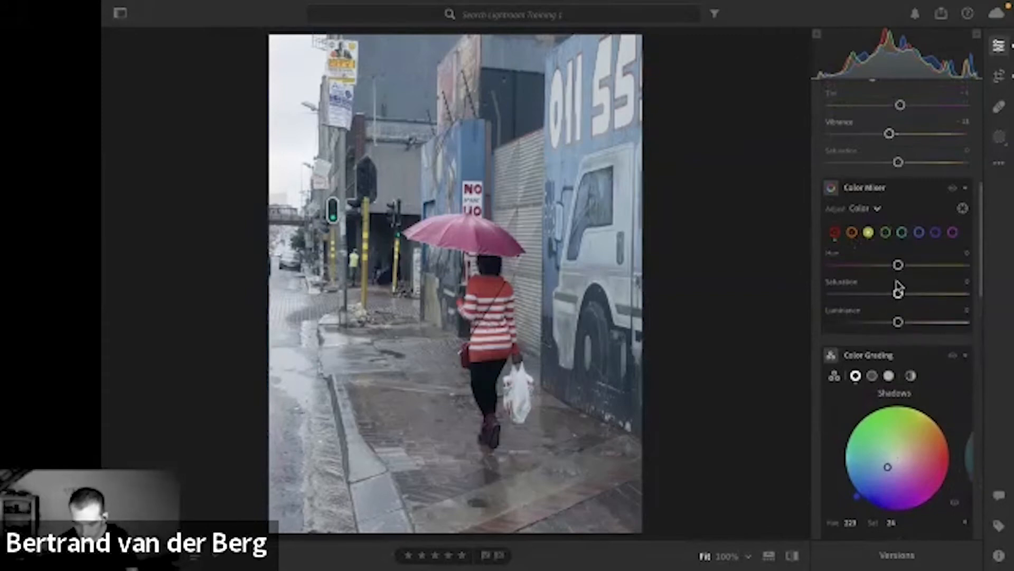
left_click(919, 233)
left_click(903, 232)
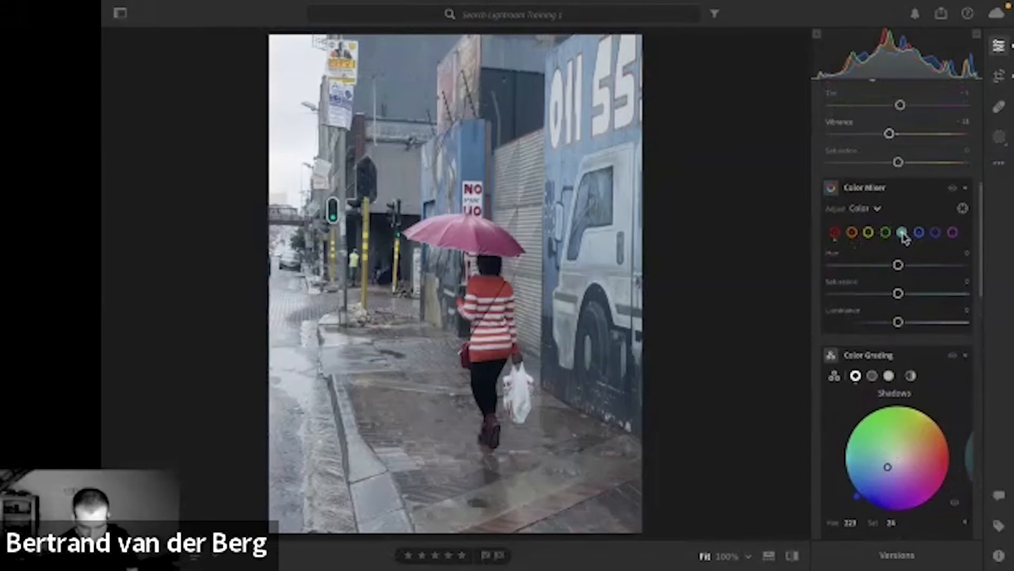
left_click_drag(899, 294, 829, 295)
left_click(920, 233)
left_click_drag(899, 294, 820, 301)
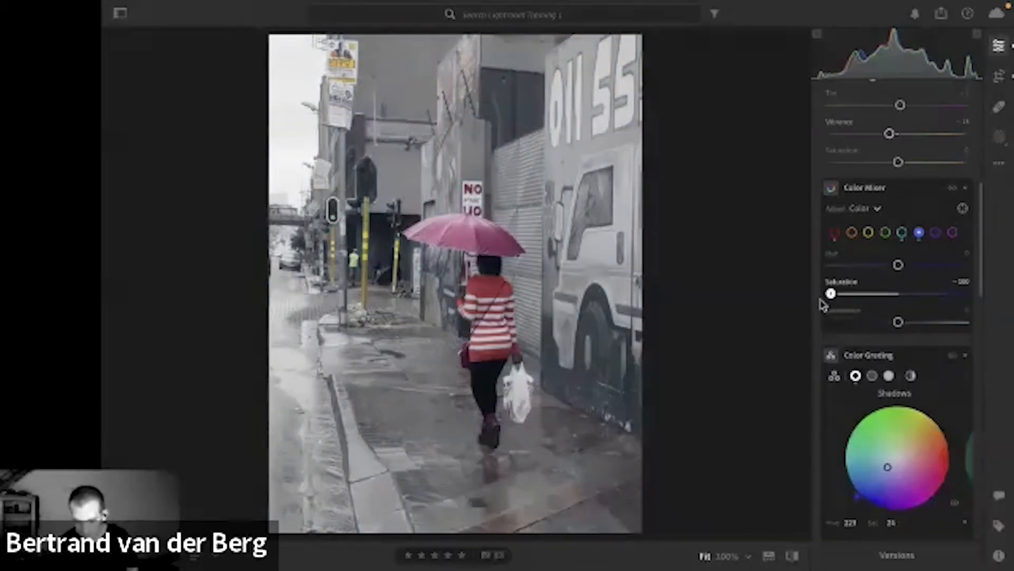
Reset the Color Mixer Saturation of the blues and aquas to 0.
double_click(831, 294)
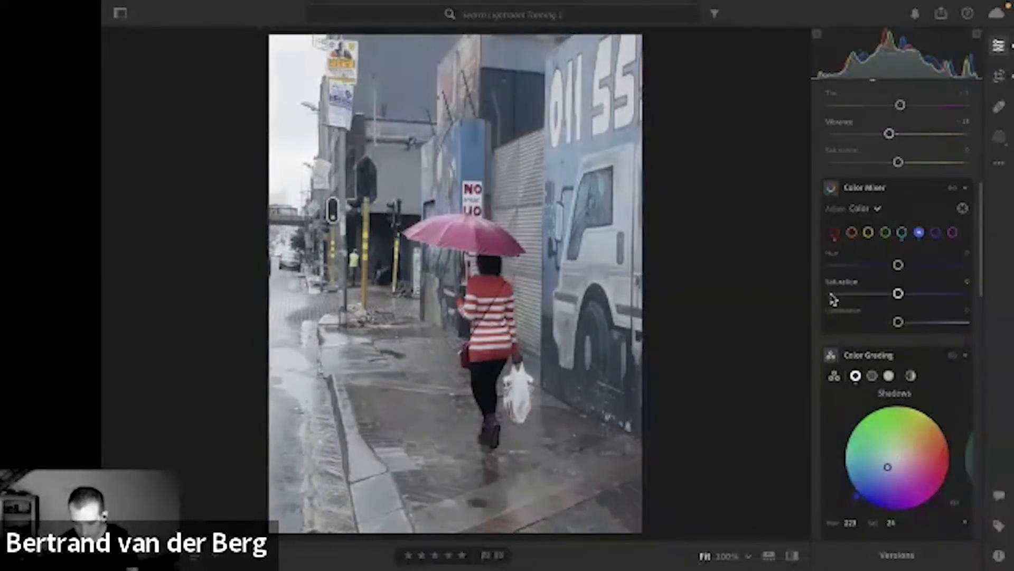
left_click(903, 235)
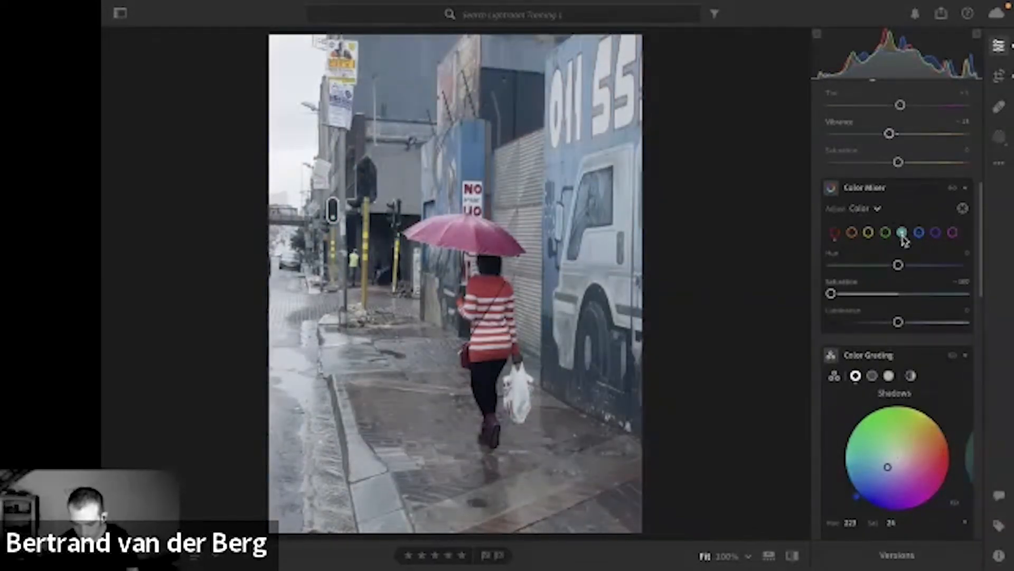
double_click(831, 294)
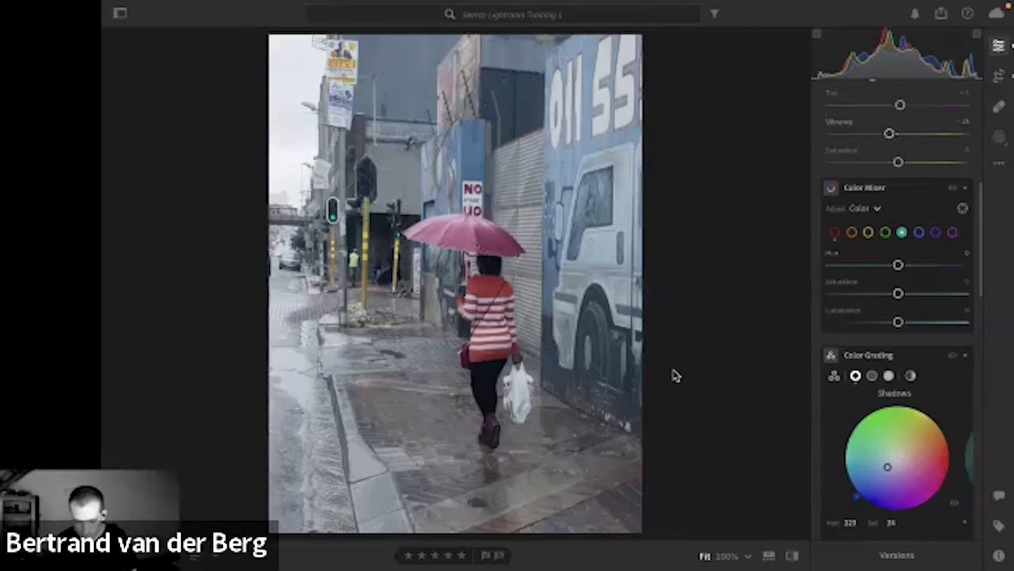
Compare the muted color edit of the umbrella photo with its original version.
key("v")
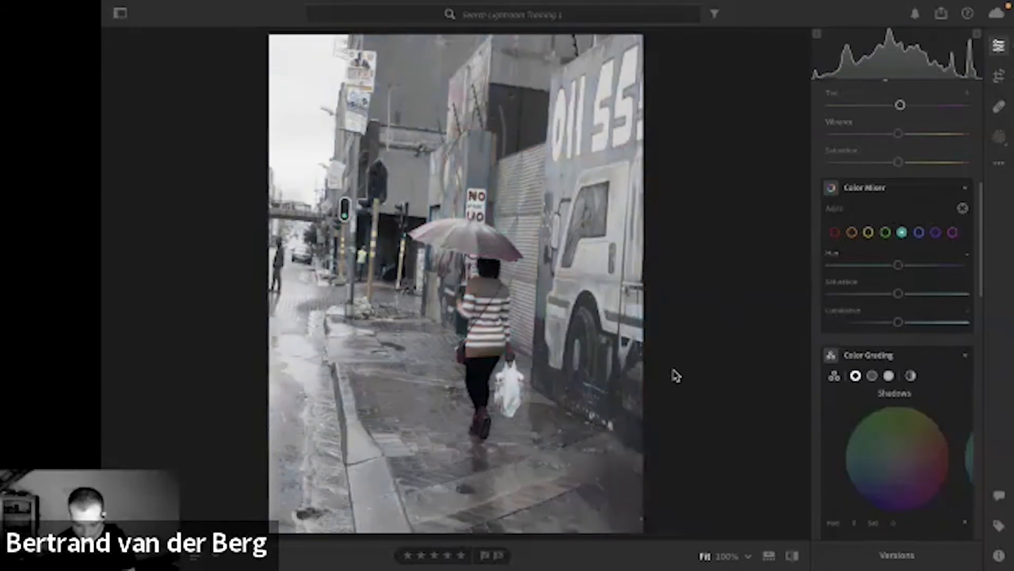
key("v")
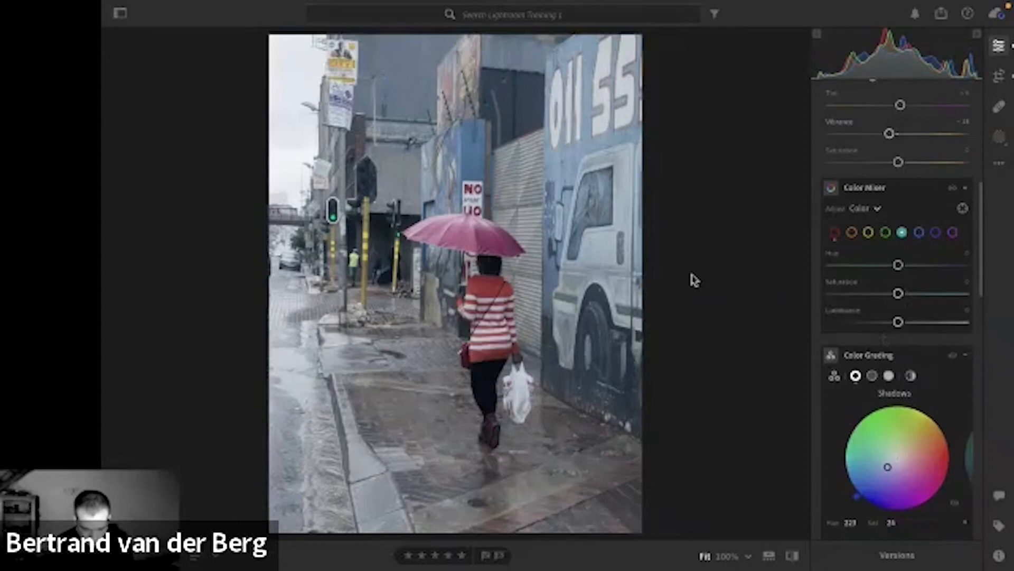
scroll(856, 166, "down", 3)
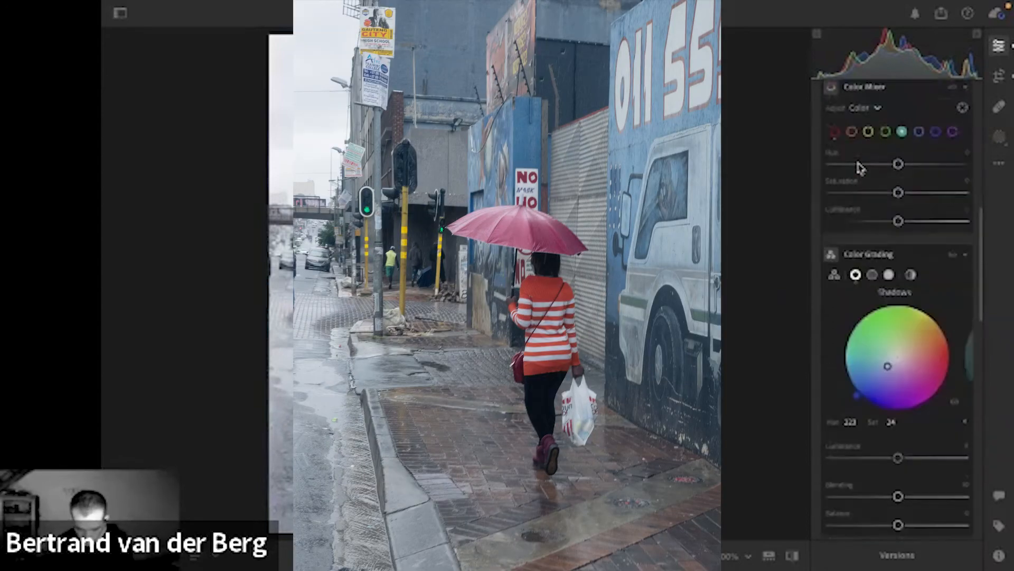
scroll(857, 167, "up", 10)
Go to the next black-and-white copy of the umbrella photo, then crop and straighten it.
key("Right")
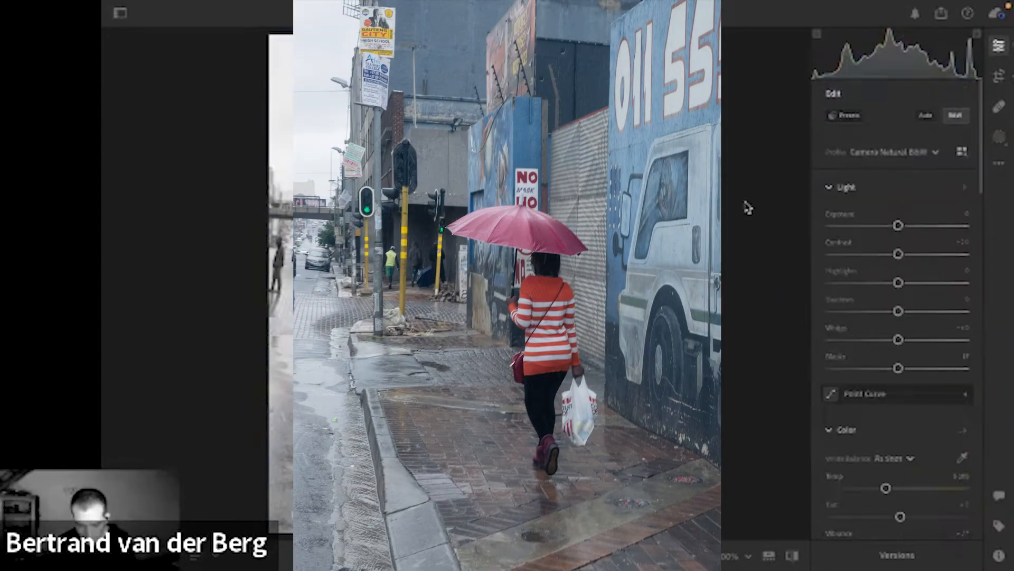
key("c")
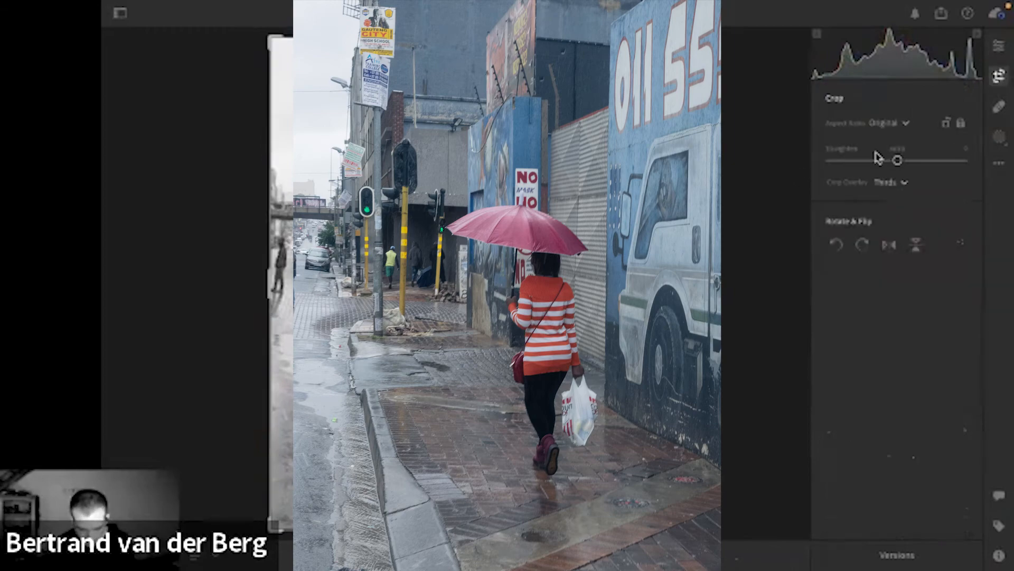
left_click_drag(770, 208, 766, 191)
key("e")
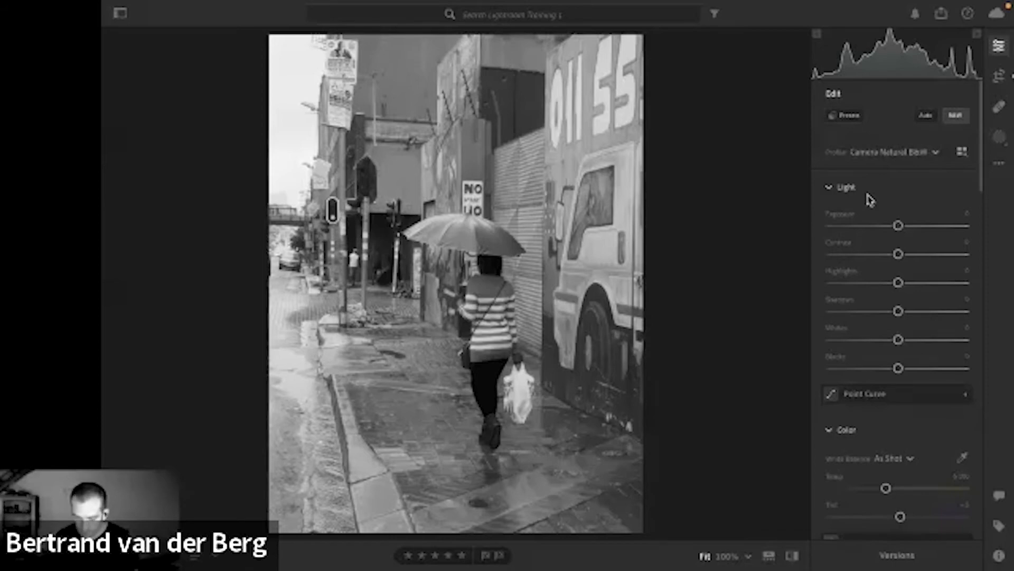
Turn the cropped copy of the umbrella photo to color with the Camera Vivid profile.
scroll(895, 195, "down", 1)
scroll(896, 195, "up", 1)
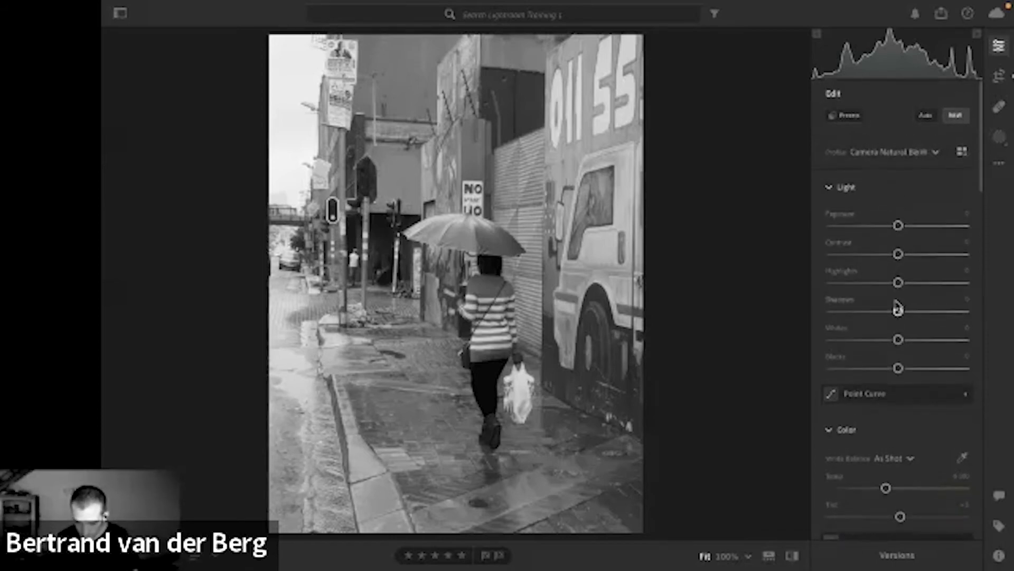
left_click(930, 153)
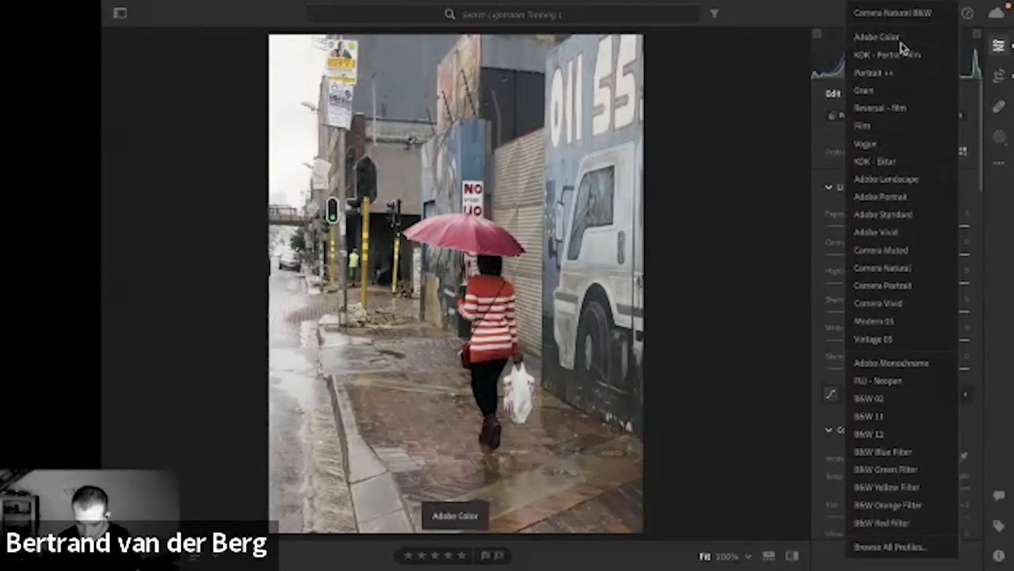
left_click(900, 37)
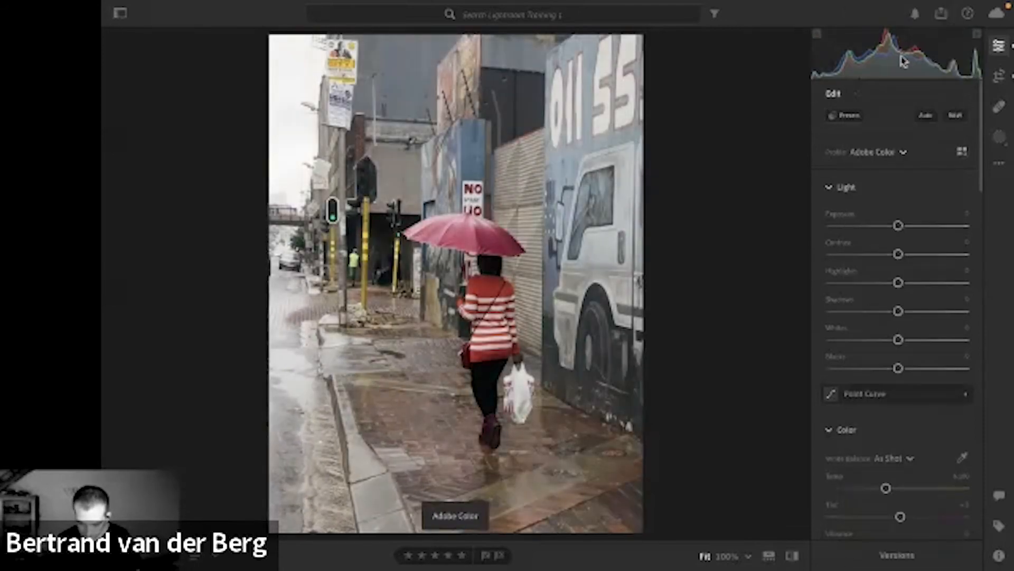
left_click(904, 154)
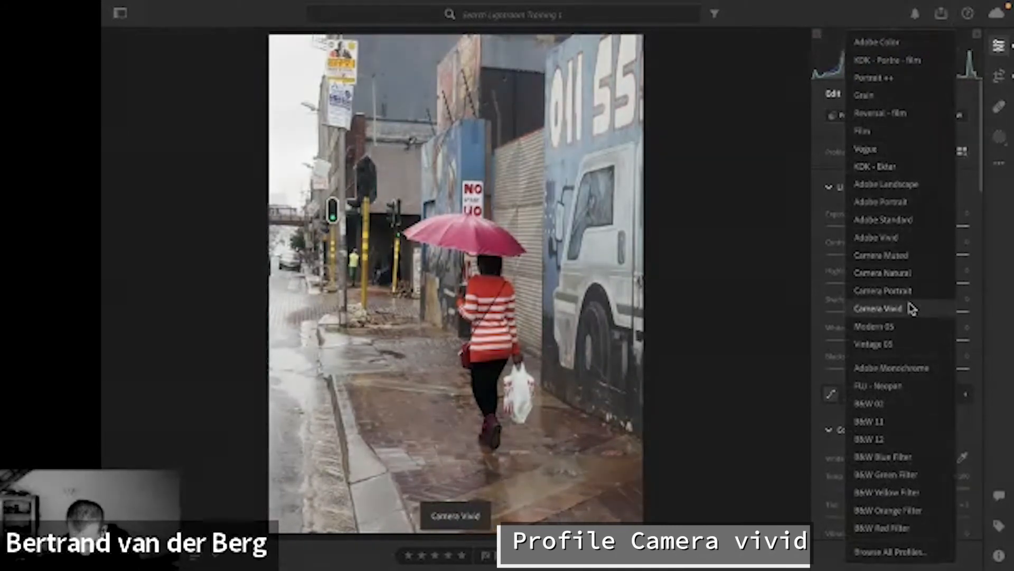
left_click(910, 308)
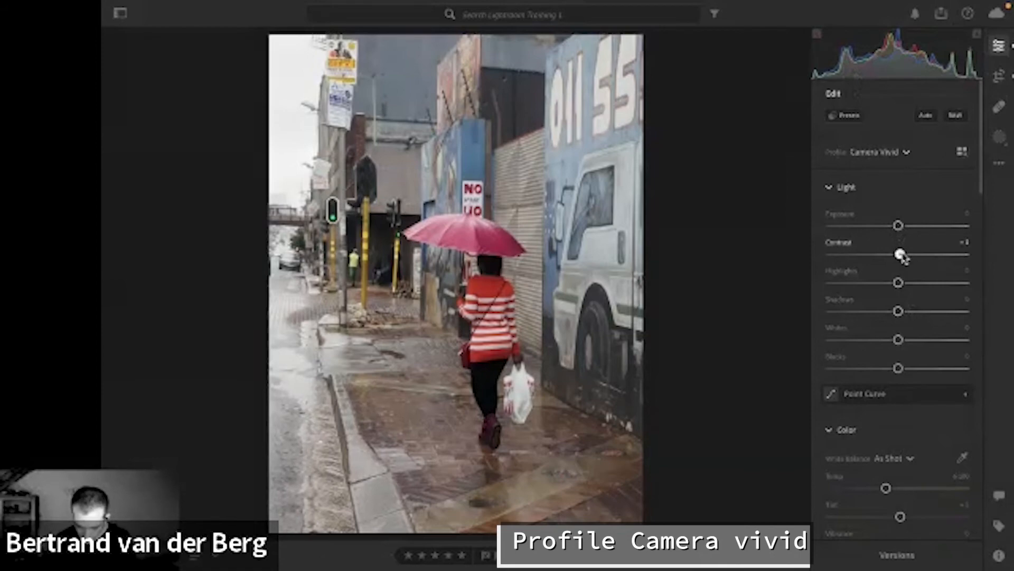
Strengthen the vivid copy's tones by setting Contrast to +8, Whites to about +35 and Blacks to -34.
left_click_drag(898, 254, 903, 254)
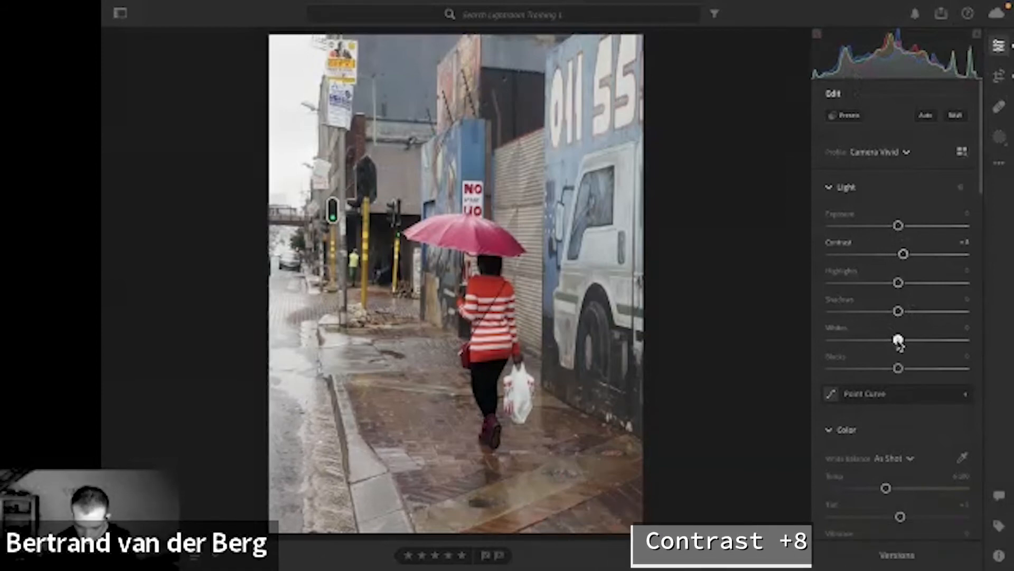
left_click_drag(898, 340, 908, 342)
left_click_drag(911, 340, 874, 369)
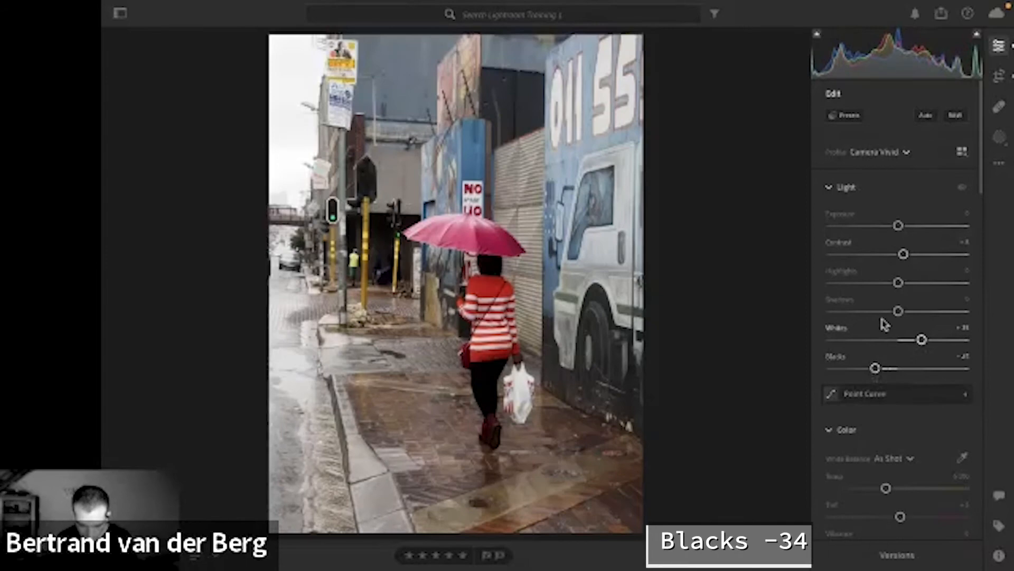
Recover detail in the vivid copy by setting Shadows to +66 and Highlights to about -77.
scroll(895, 295, "down", 3)
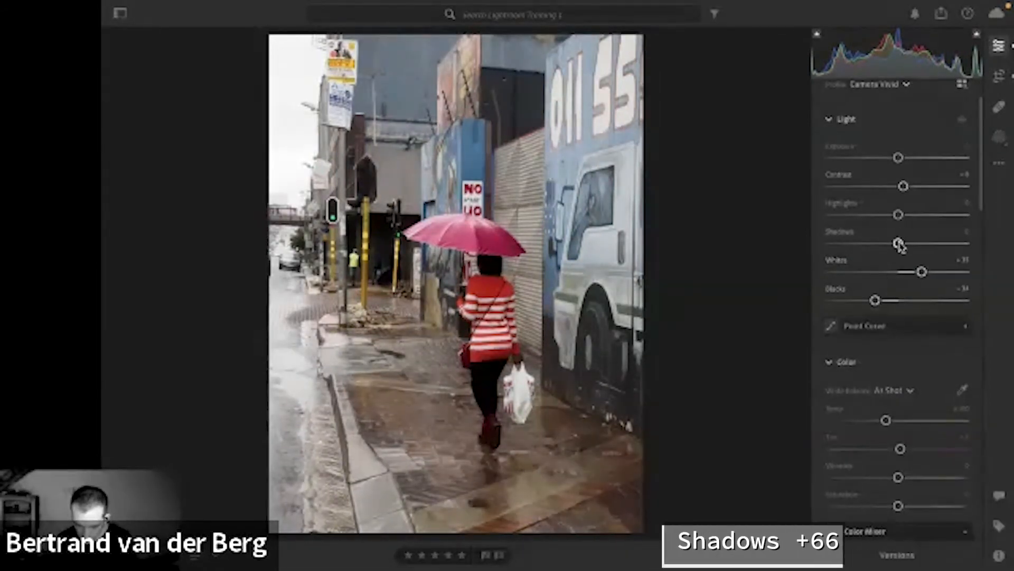
left_click_drag(898, 244, 967, 242)
left_click_drag(899, 215, 848, 215)
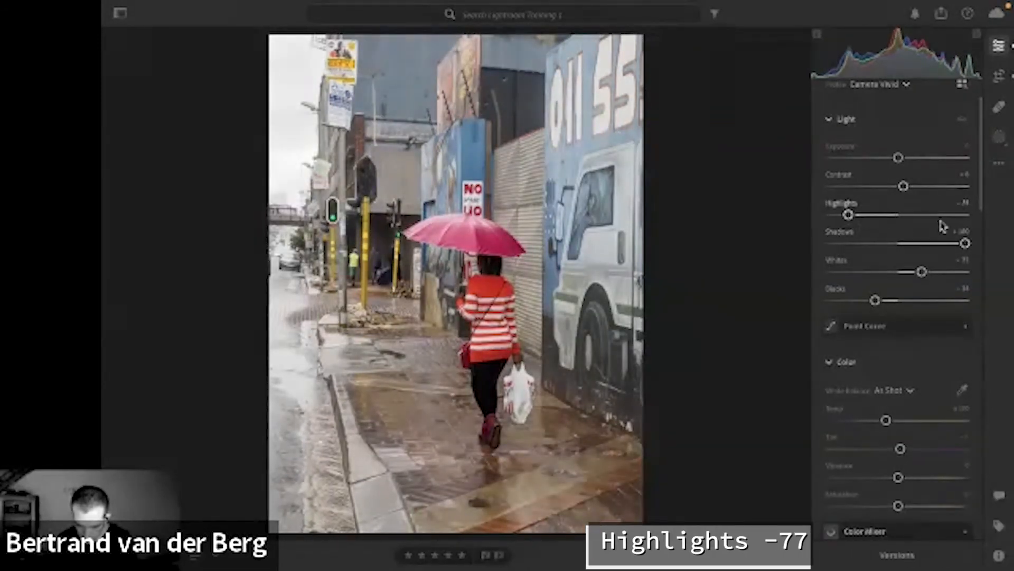
left_click_drag(966, 243, 943, 244)
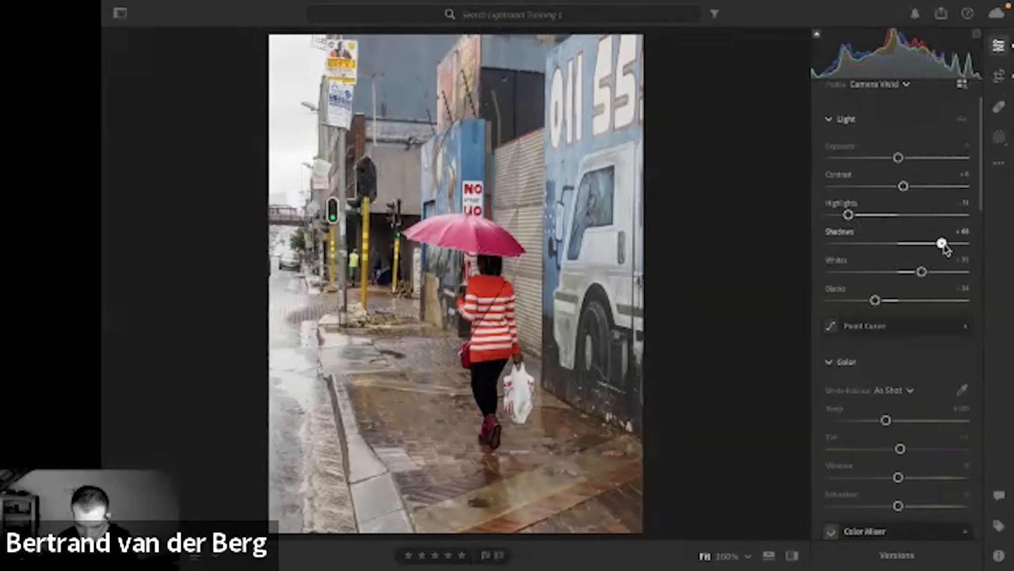
left_click_drag(848, 215, 847, 214)
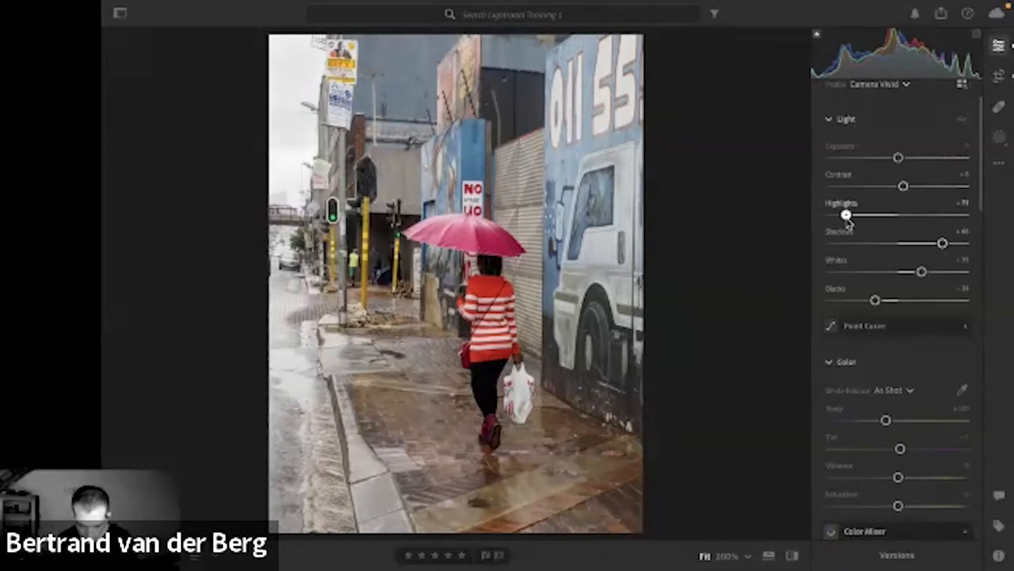
Boost the vivid umbrella copy's muted colors by setting Vibrance to +30.
scroll(885, 256, "down", 3)
scroll(886, 256, "down", 5)
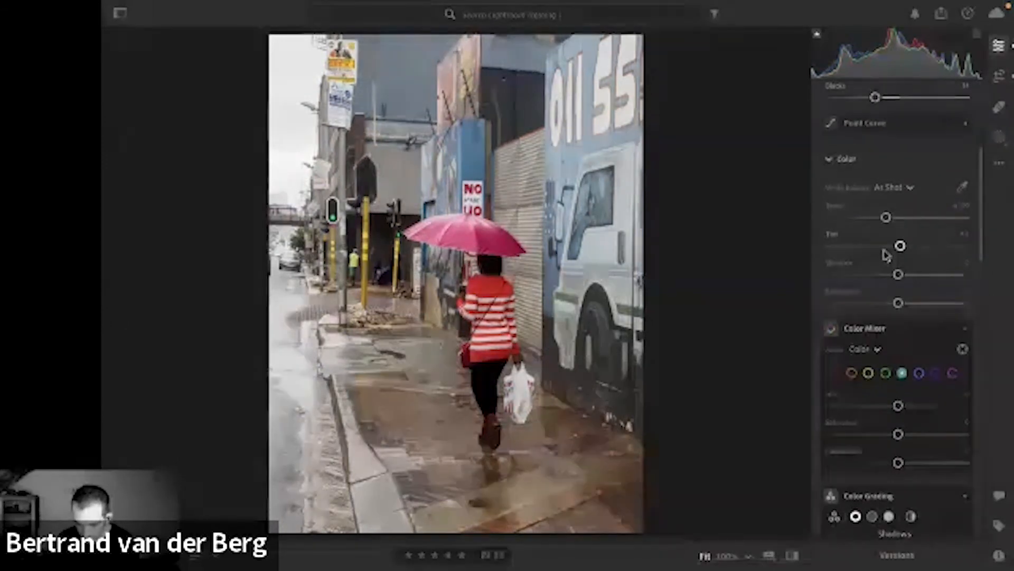
scroll(886, 256, "down", 2)
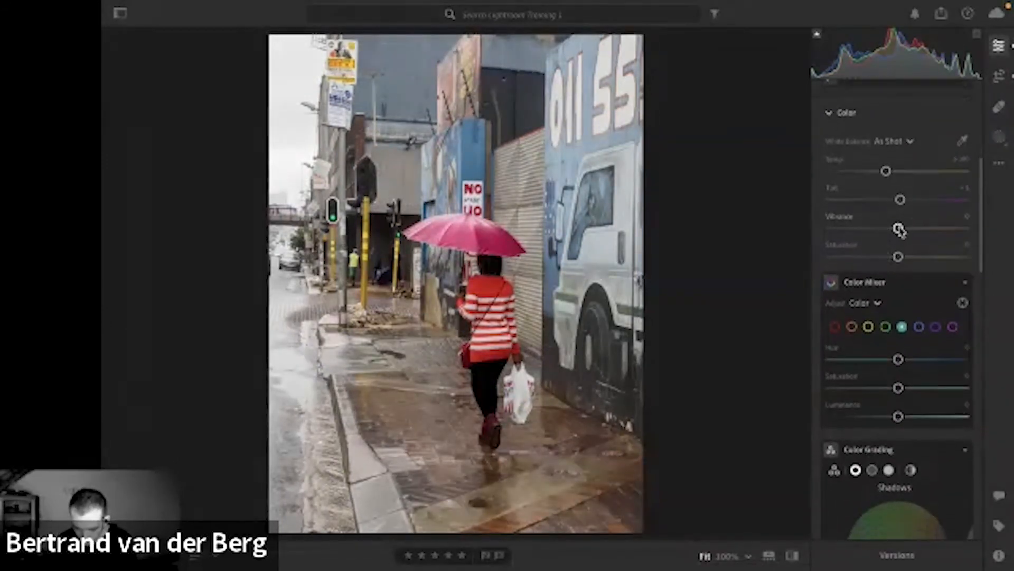
left_click_drag(899, 228, 918, 230)
key("alt")
Deepen the reds in the vivid copy with the Color Mixer, setting red Saturation to +30 and Luminance to -31.
scroll(922, 236, "down", 1)
scroll(919, 233, "down", 8)
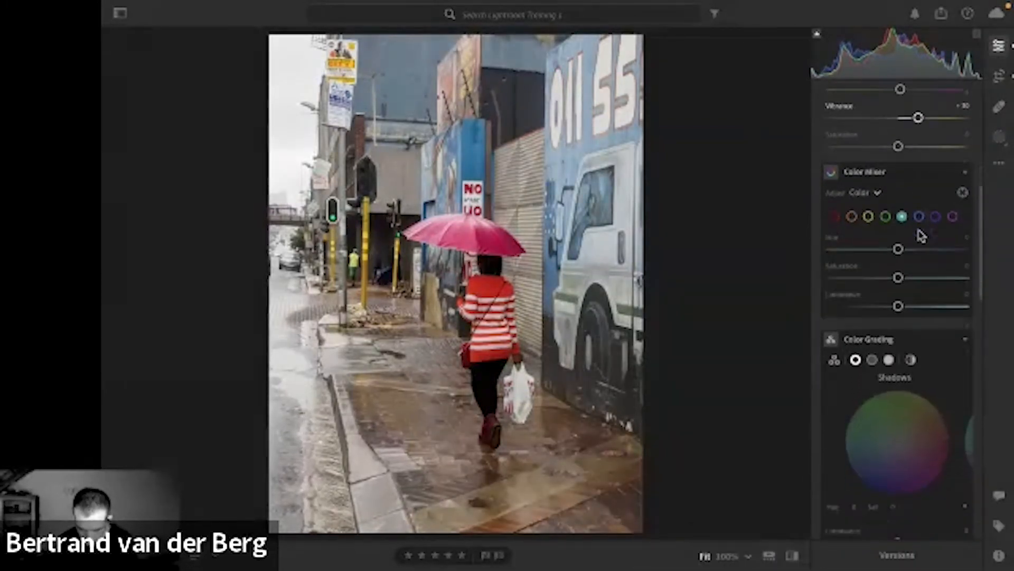
scroll(920, 234, "up", 3)
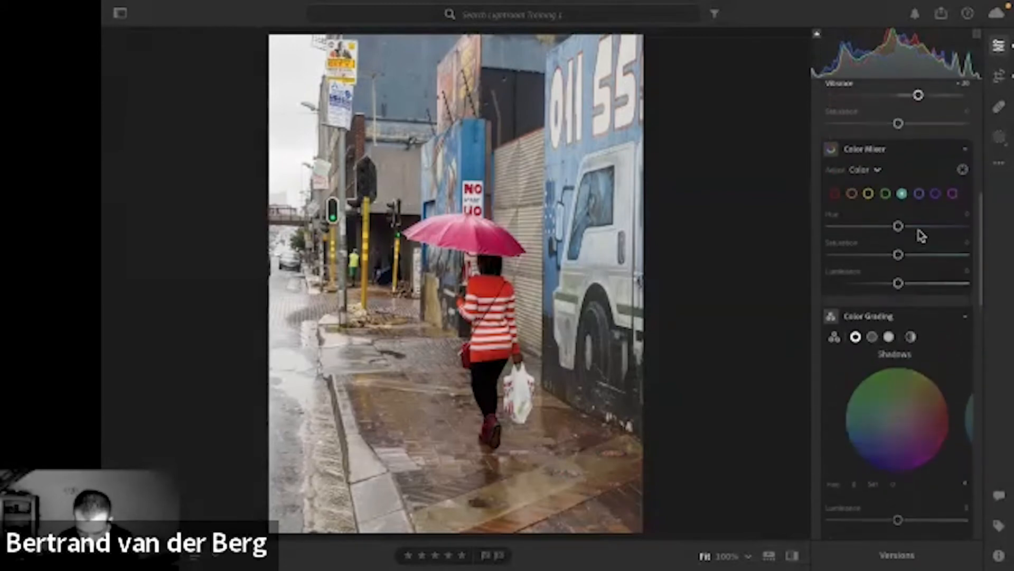
left_click(834, 196)
left_click_drag(898, 258, 877, 286)
Apply effects to the vivid copy: Texture +16, Clarity +8 and Grain 12.
scroll(878, 291, "down", 1)
scroll(878, 291, "down", 8)
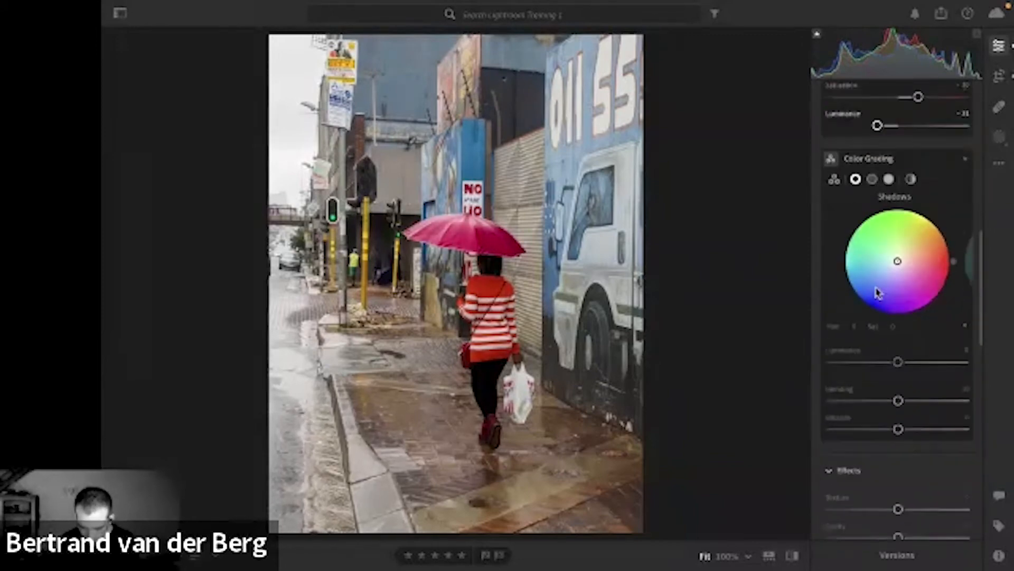
scroll(878, 292, "down", 6)
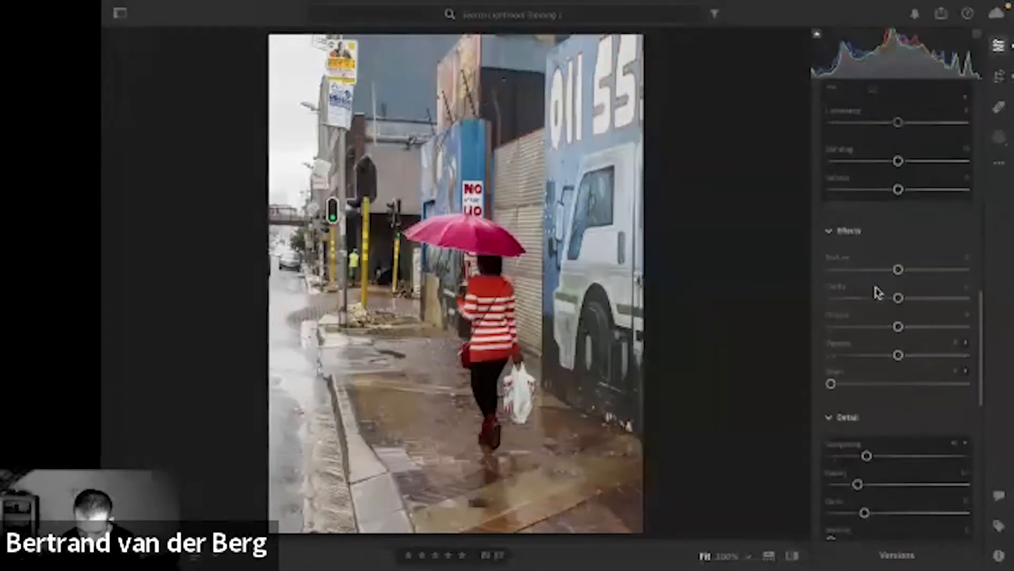
left_click_drag(899, 231, 910, 233)
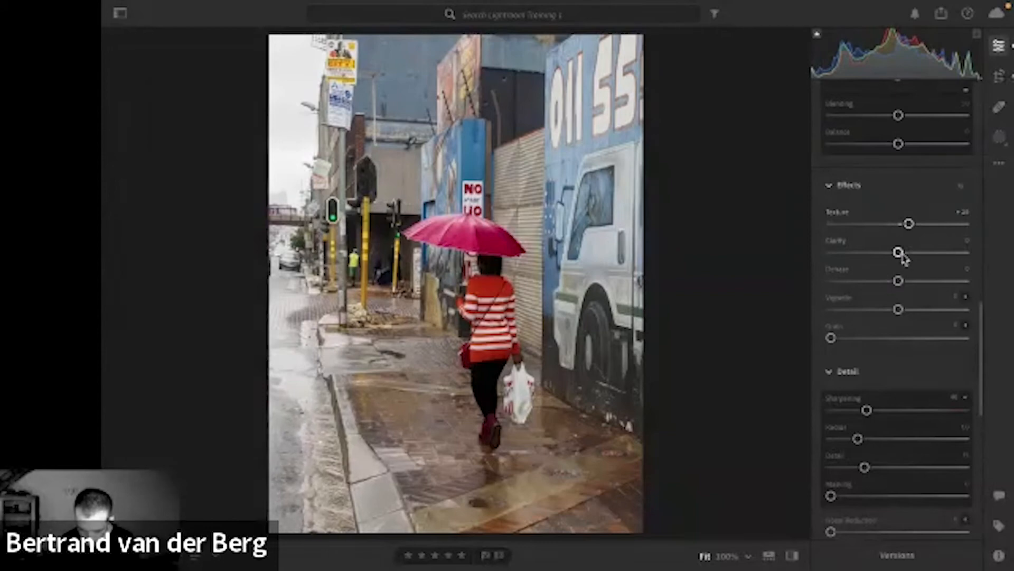
left_click_drag(900, 252, 904, 252)
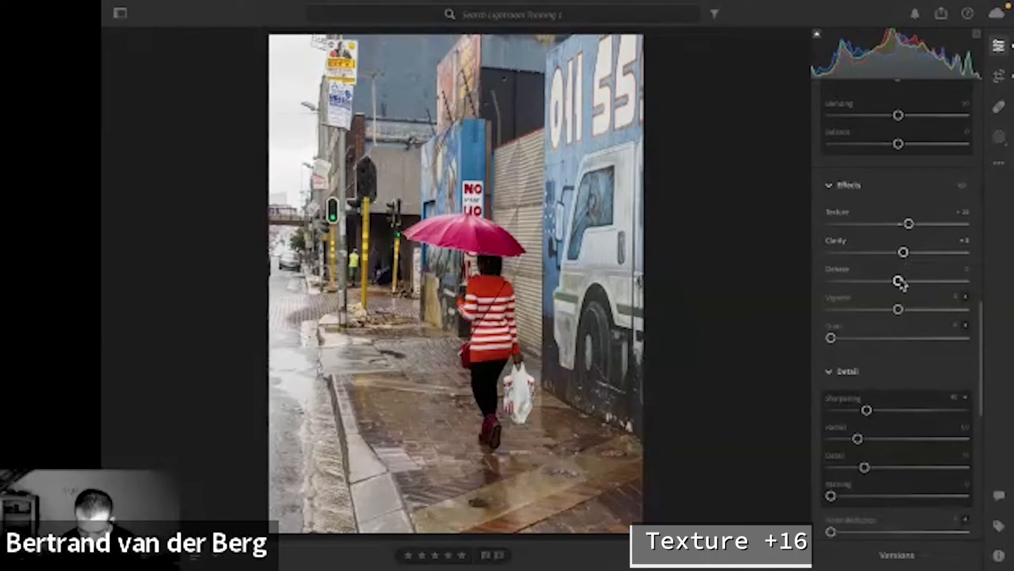
scroll(897, 314, "down", 1)
left_click_drag(832, 310, 849, 306)
Review the vivid copy's Detail, Optics and Geometry settings, then return to its color settings.
scroll(895, 312, "down", 1)
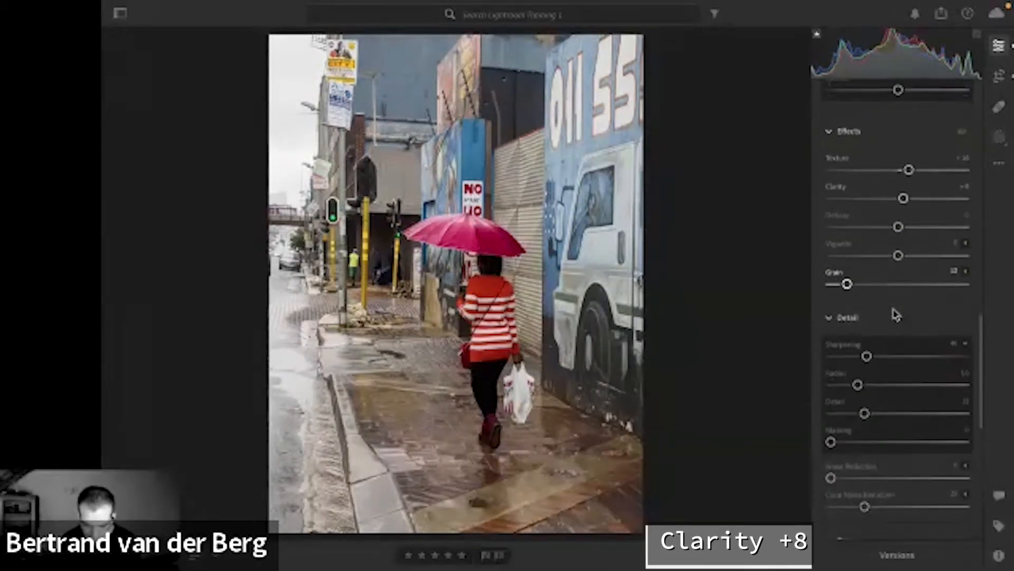
scroll(896, 314, "down", 6)
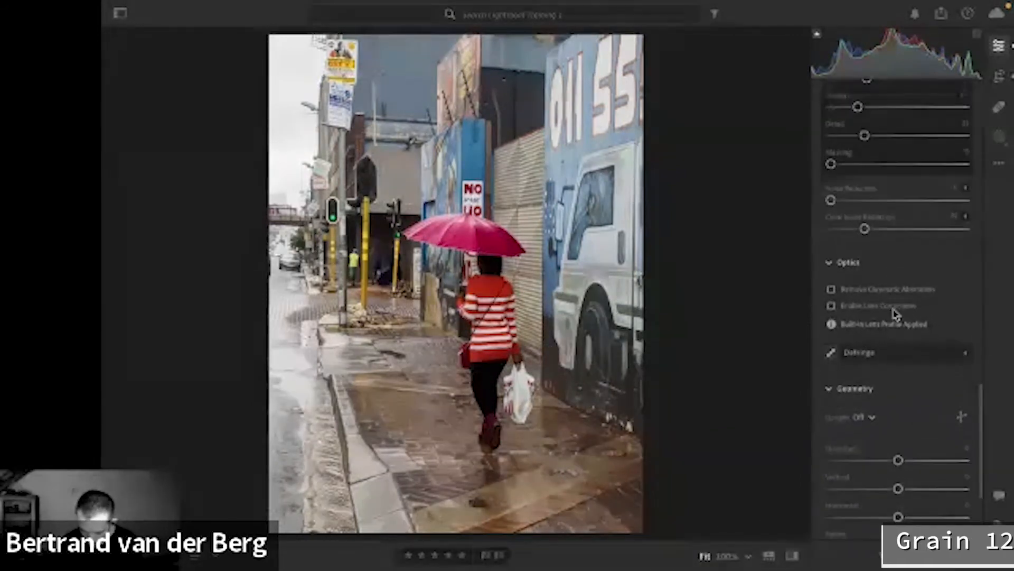
scroll(896, 314, "down", 2)
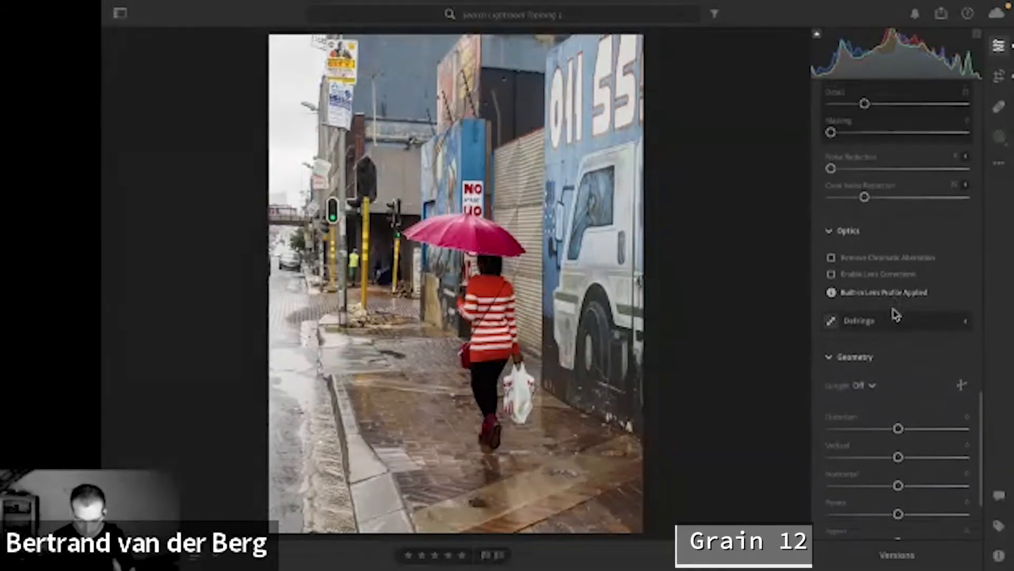
scroll(897, 315, "down", 2)
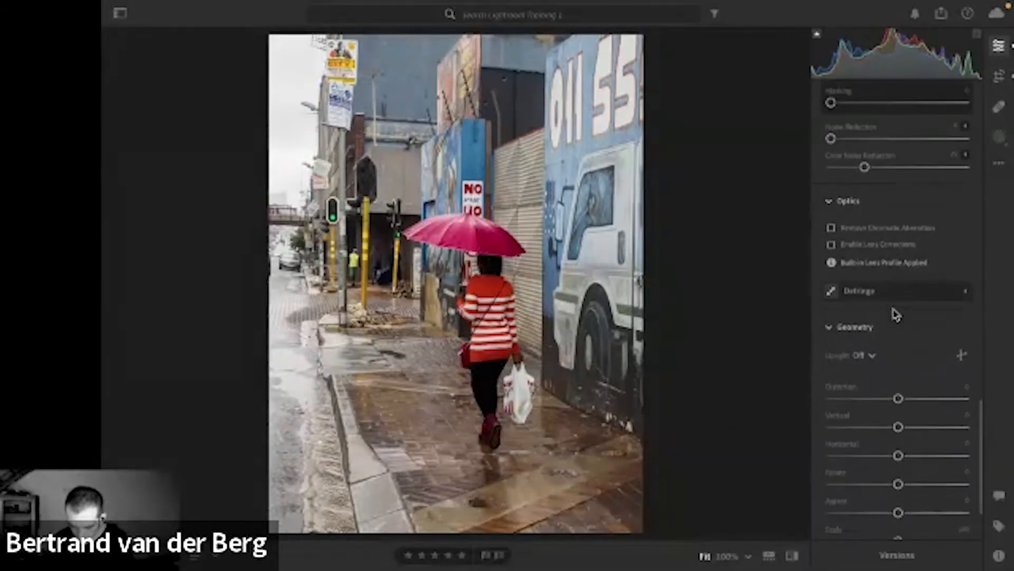
scroll(897, 314, "down", 4)
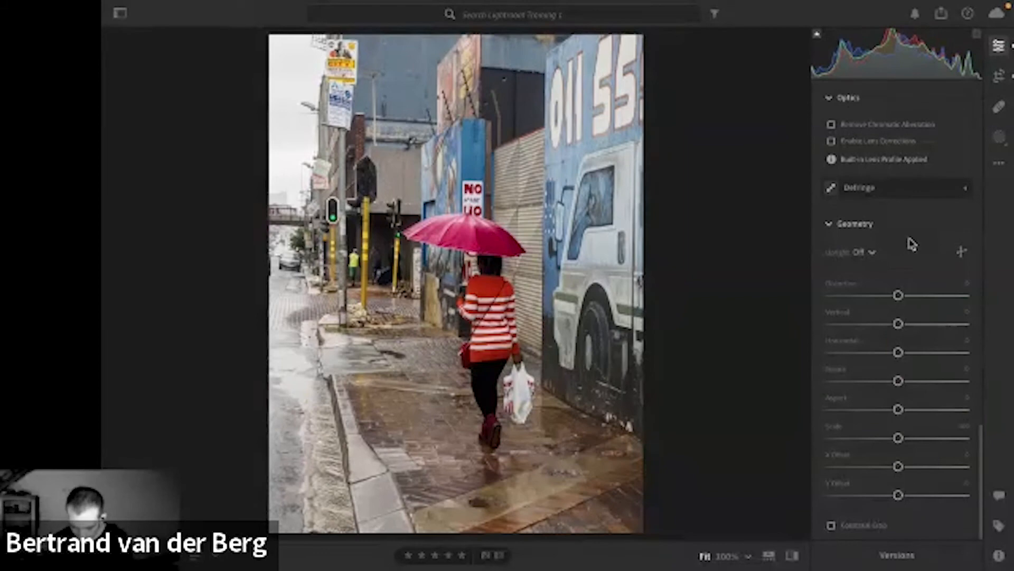
scroll(912, 244, "up", 2)
scroll(912, 244, "down", 2)
scroll(912, 244, "up", 1)
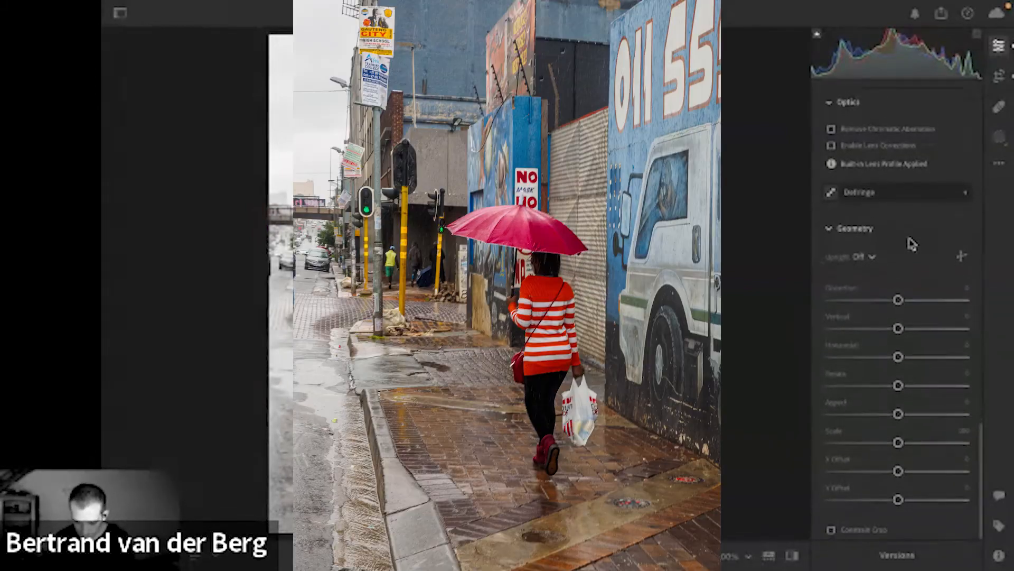
scroll(913, 244, "up", 10)
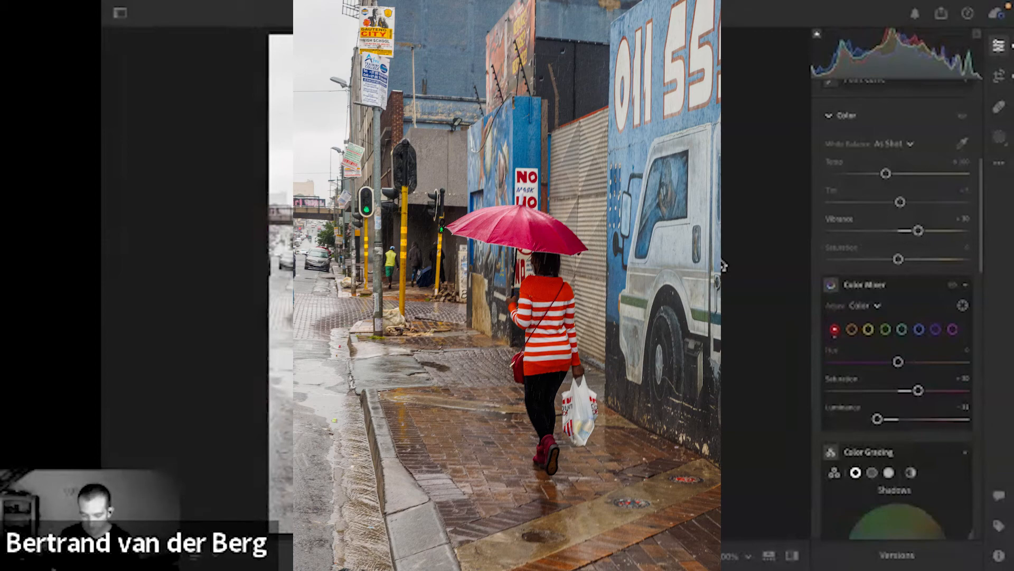
Compare the vivid umbrella copy with the muted, cool copy by switching between the photos.
key("Right")
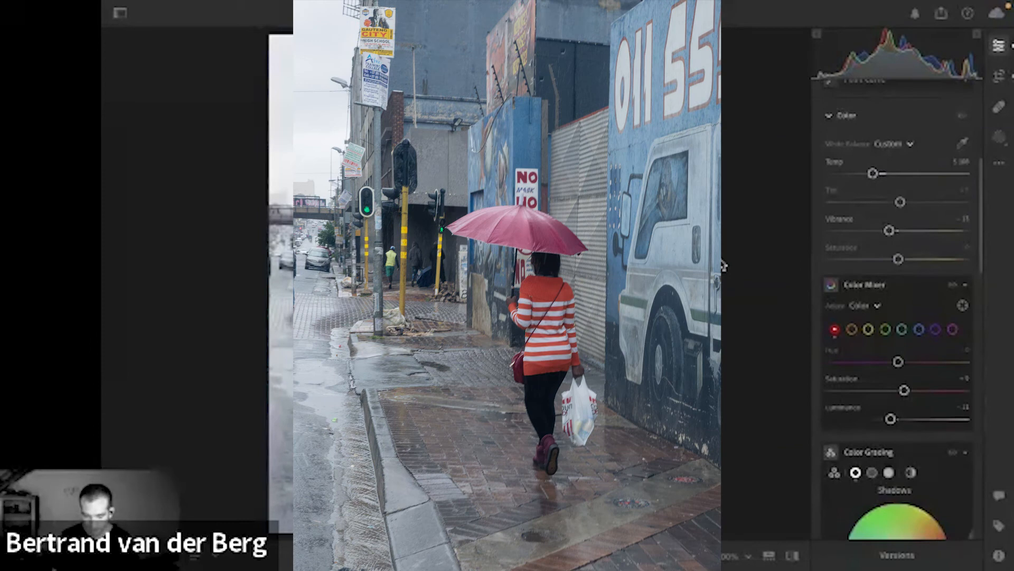
key("Left")
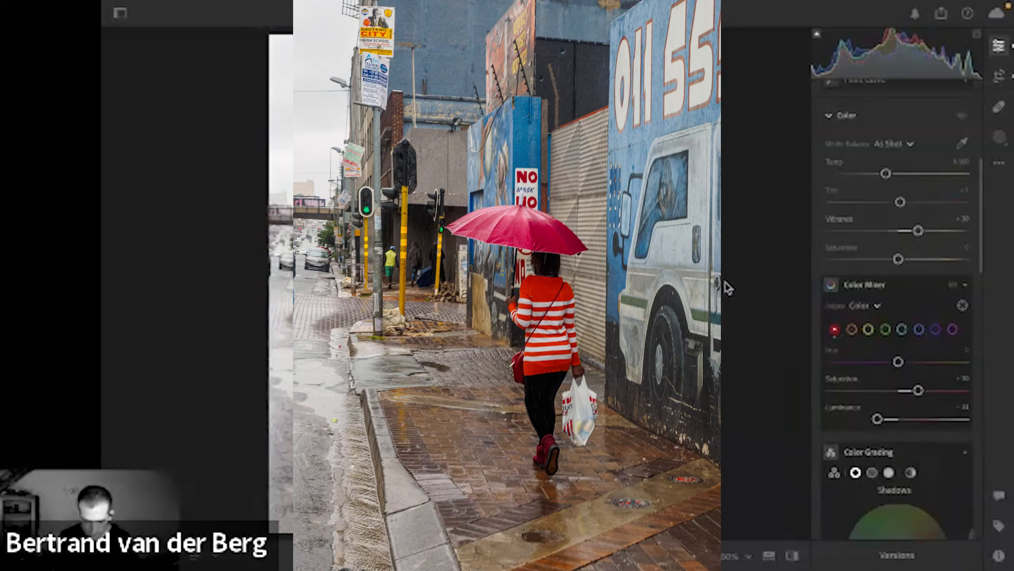
key("Right")
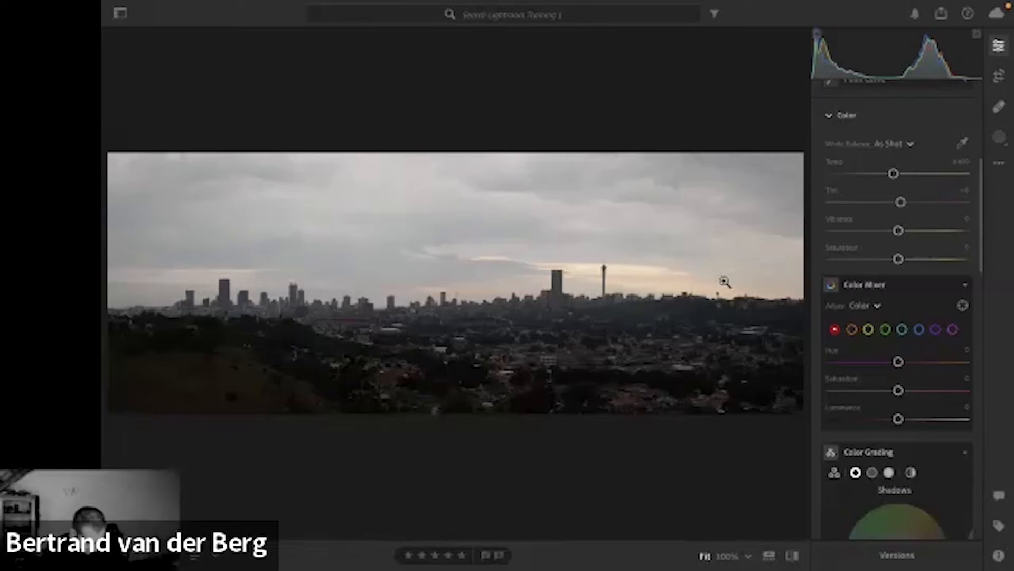
key("Right")
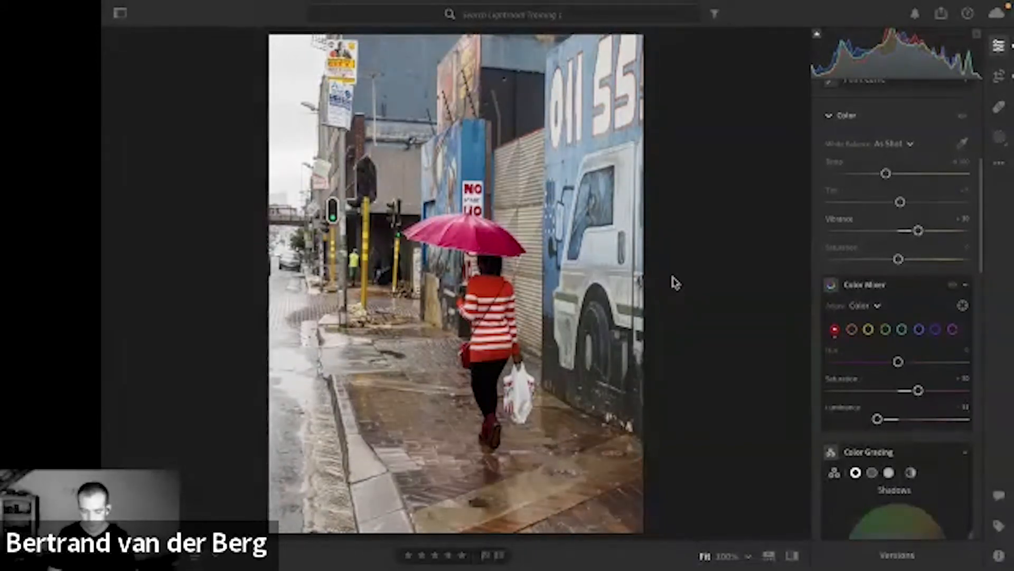
Tone down the bright areas of the vivid umbrella copy by setting Whites to +3.
scroll(898, 140, "up", 5)
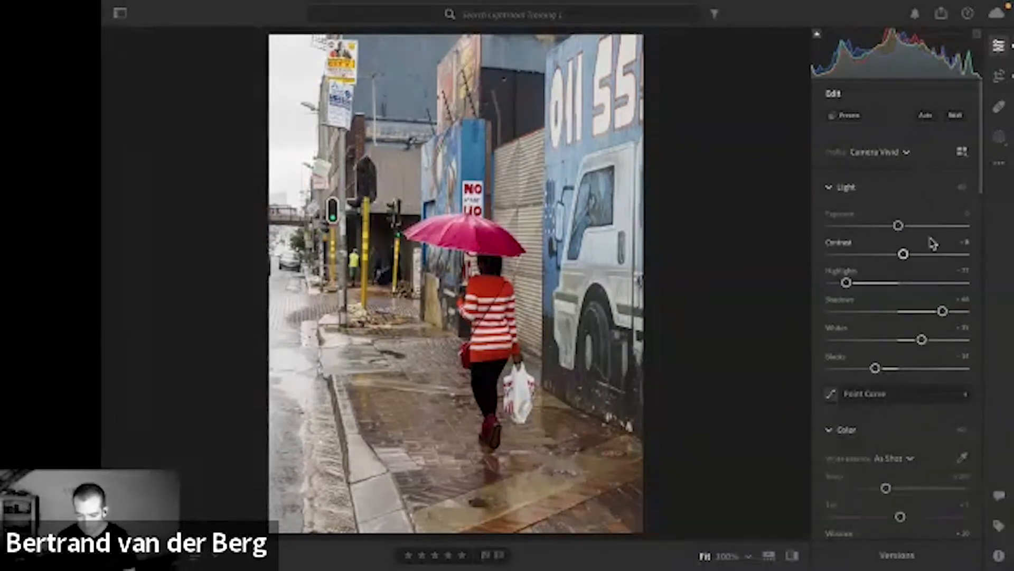
left_click(923, 341)
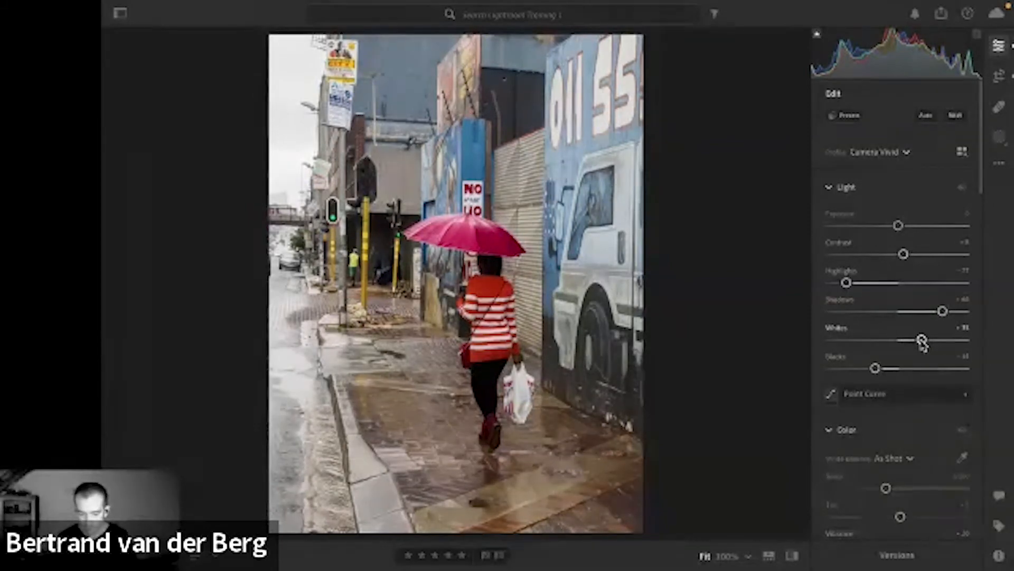
left_click_drag(922, 342, 901, 348)
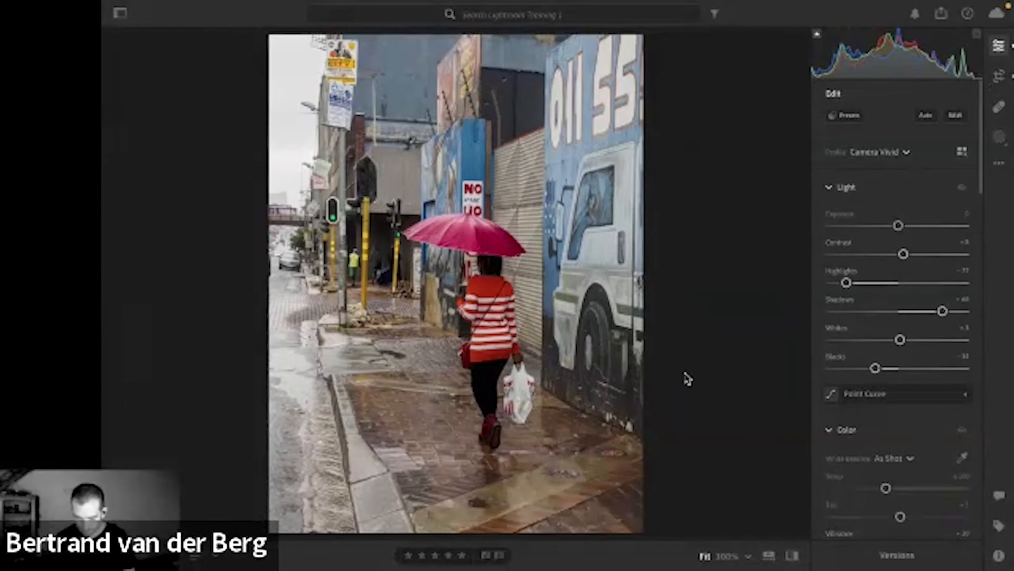
Go to the panoramic city skyline photo and apply the Adobe Landscape profile.
key("Right")
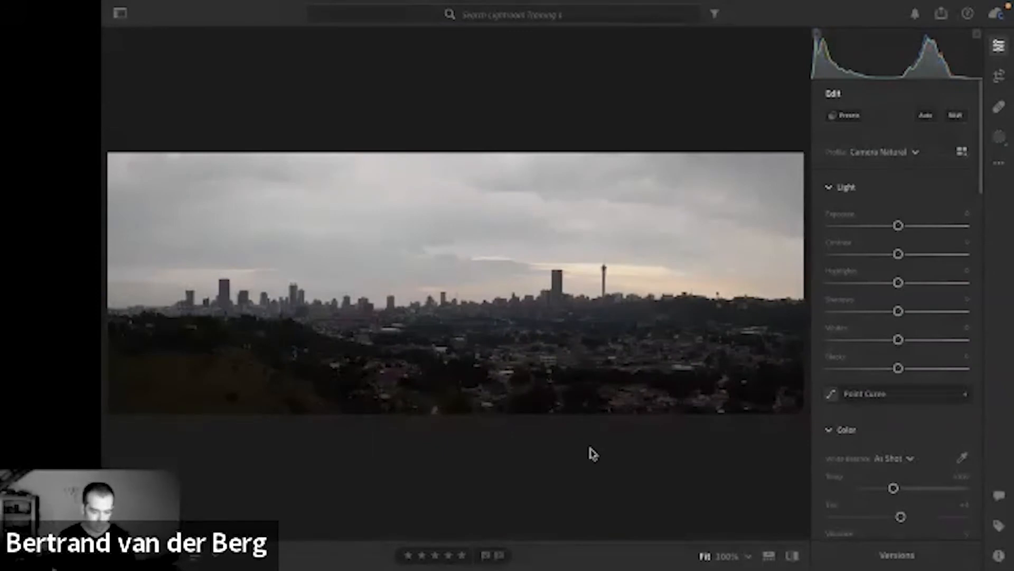
left_click(915, 154)
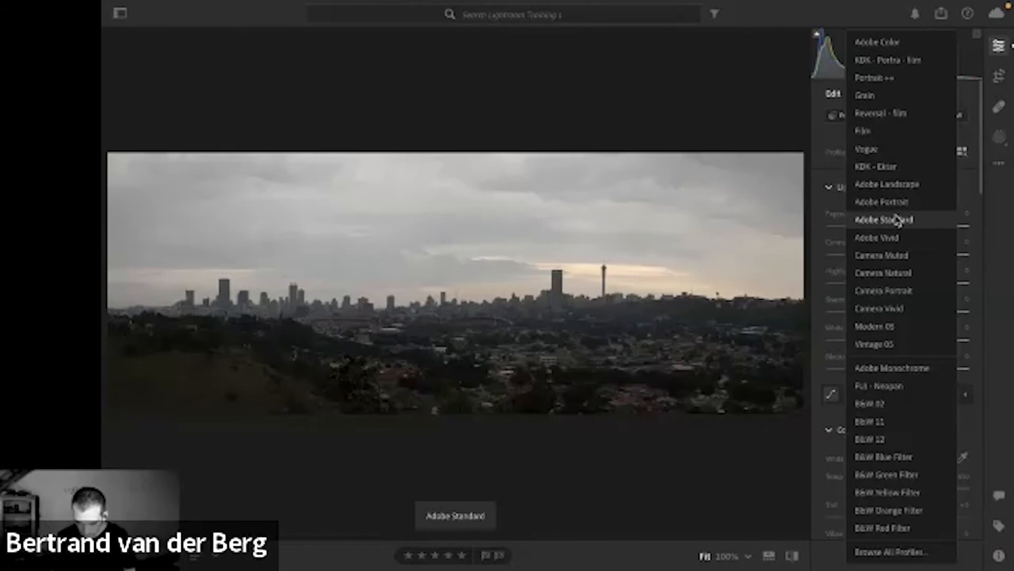
left_click(888, 184)
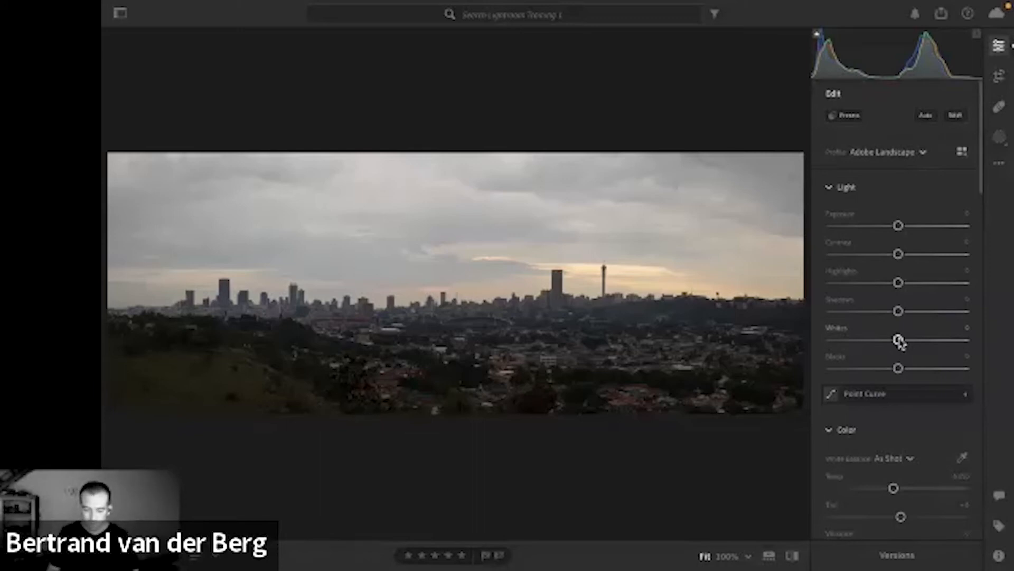
Widen the skyline photo's tonal range by setting Whites to +65 and Blacks to about -36.
left_click_drag(898, 340, 942, 341)
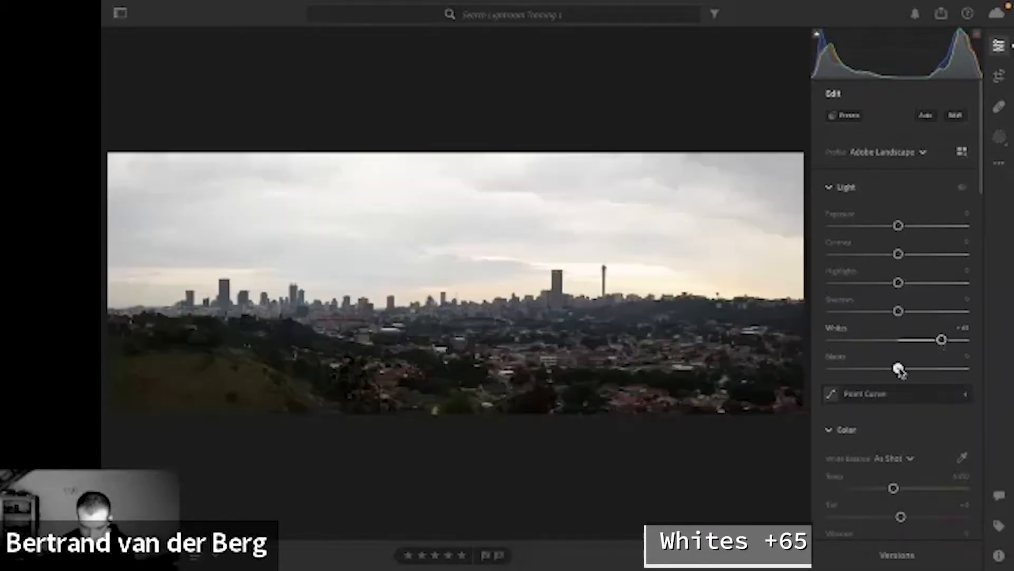
left_click_drag(899, 369, 875, 369)
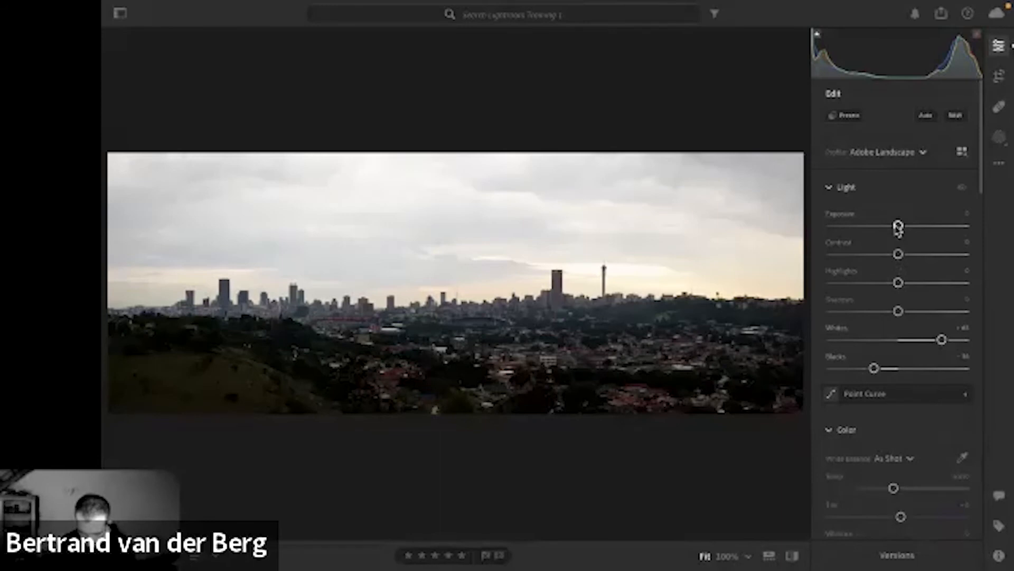
Brighten the skyline photo with Exposure +1.11, balancing it with Highlights at -100 and Shadows at about +17.
left_click_drag(899, 226, 912, 226)
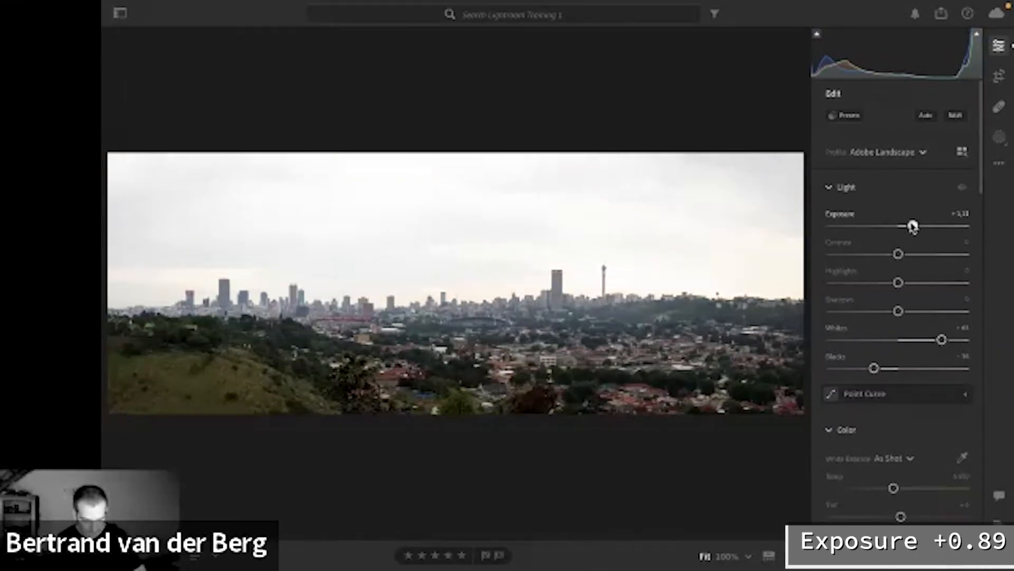
left_click_drag(914, 228, 913, 229)
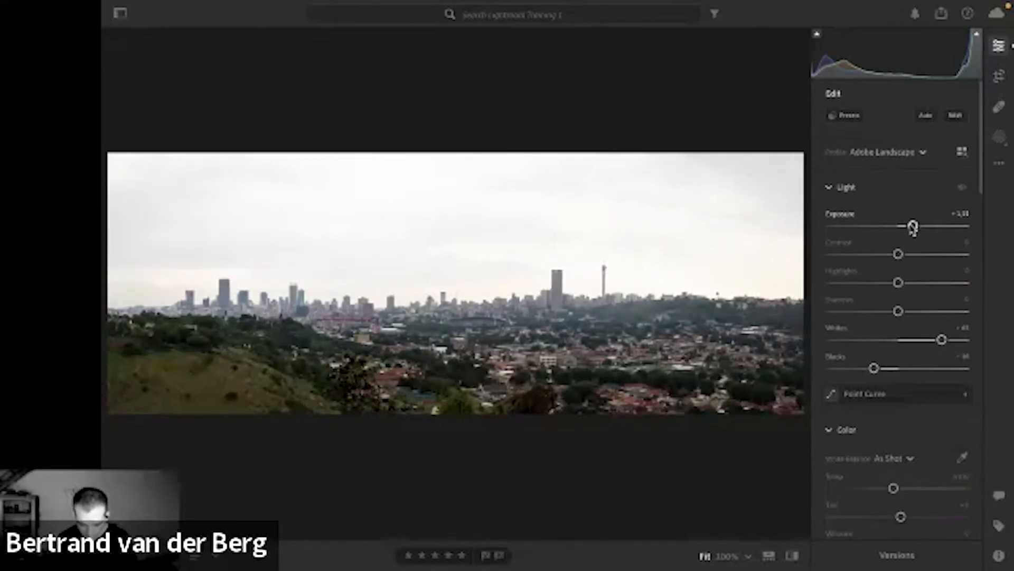
left_click_drag(898, 283, 816, 290)
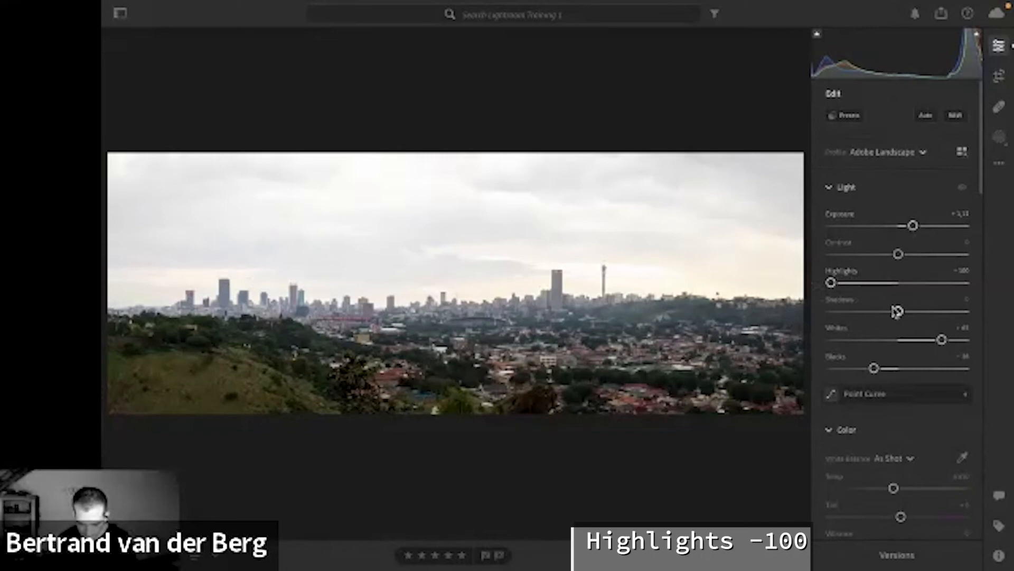
left_click_drag(899, 311, 910, 313)
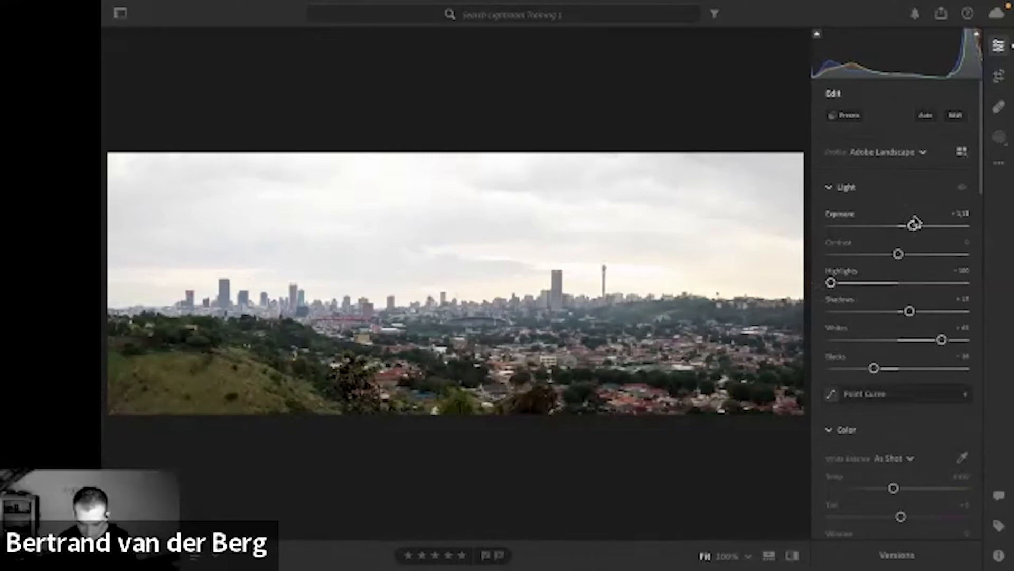